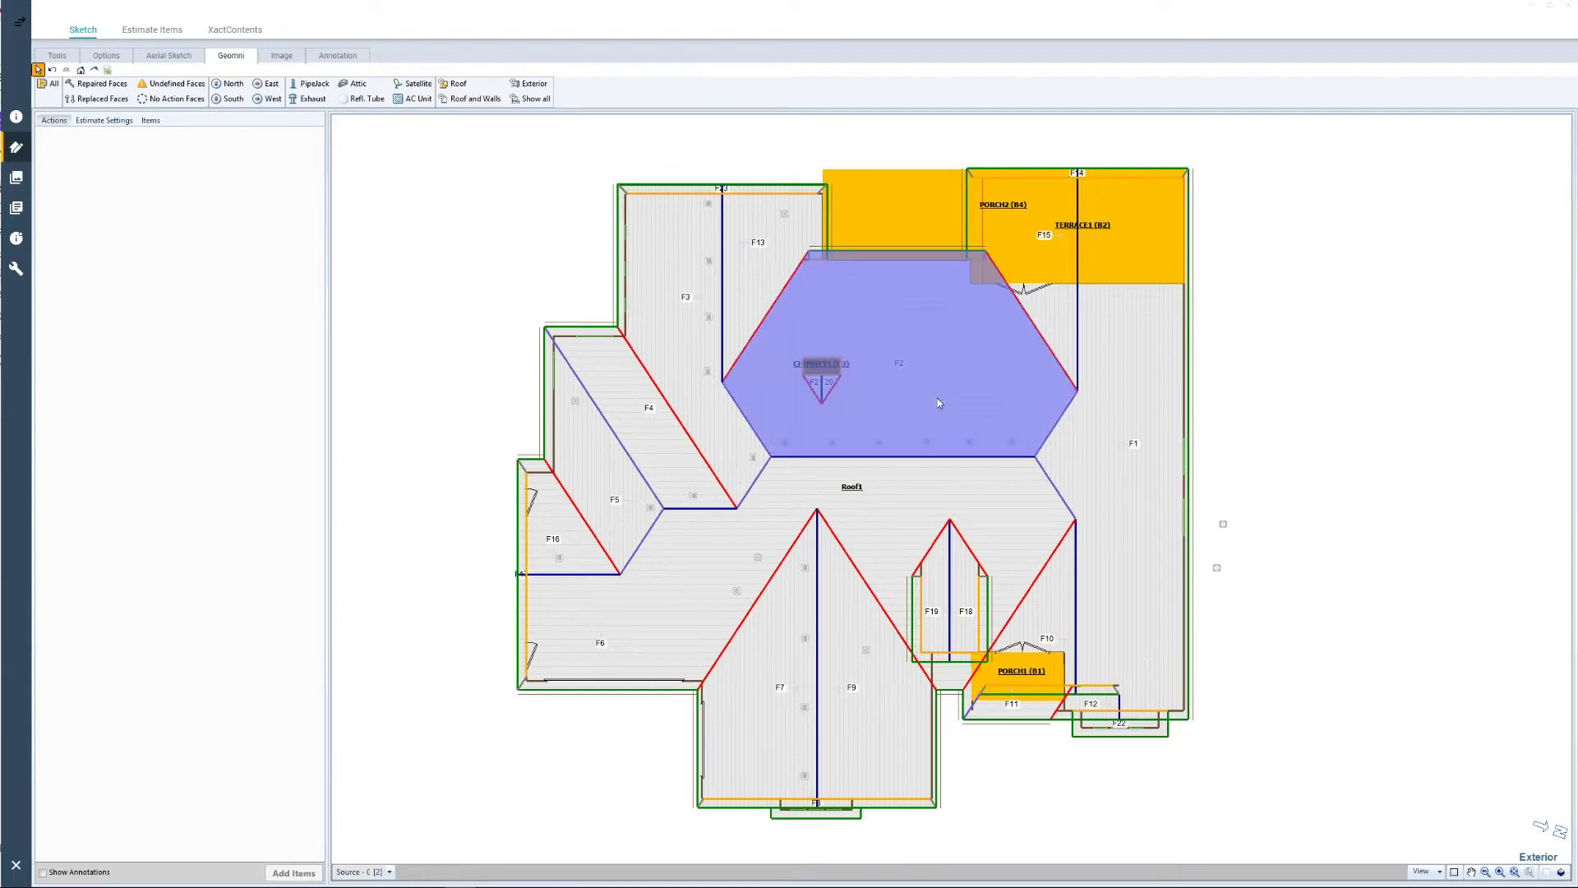
Select roof face F2 to show its roof face, ridge cap and vent actions, then select all faces.
left_click(931, 348)
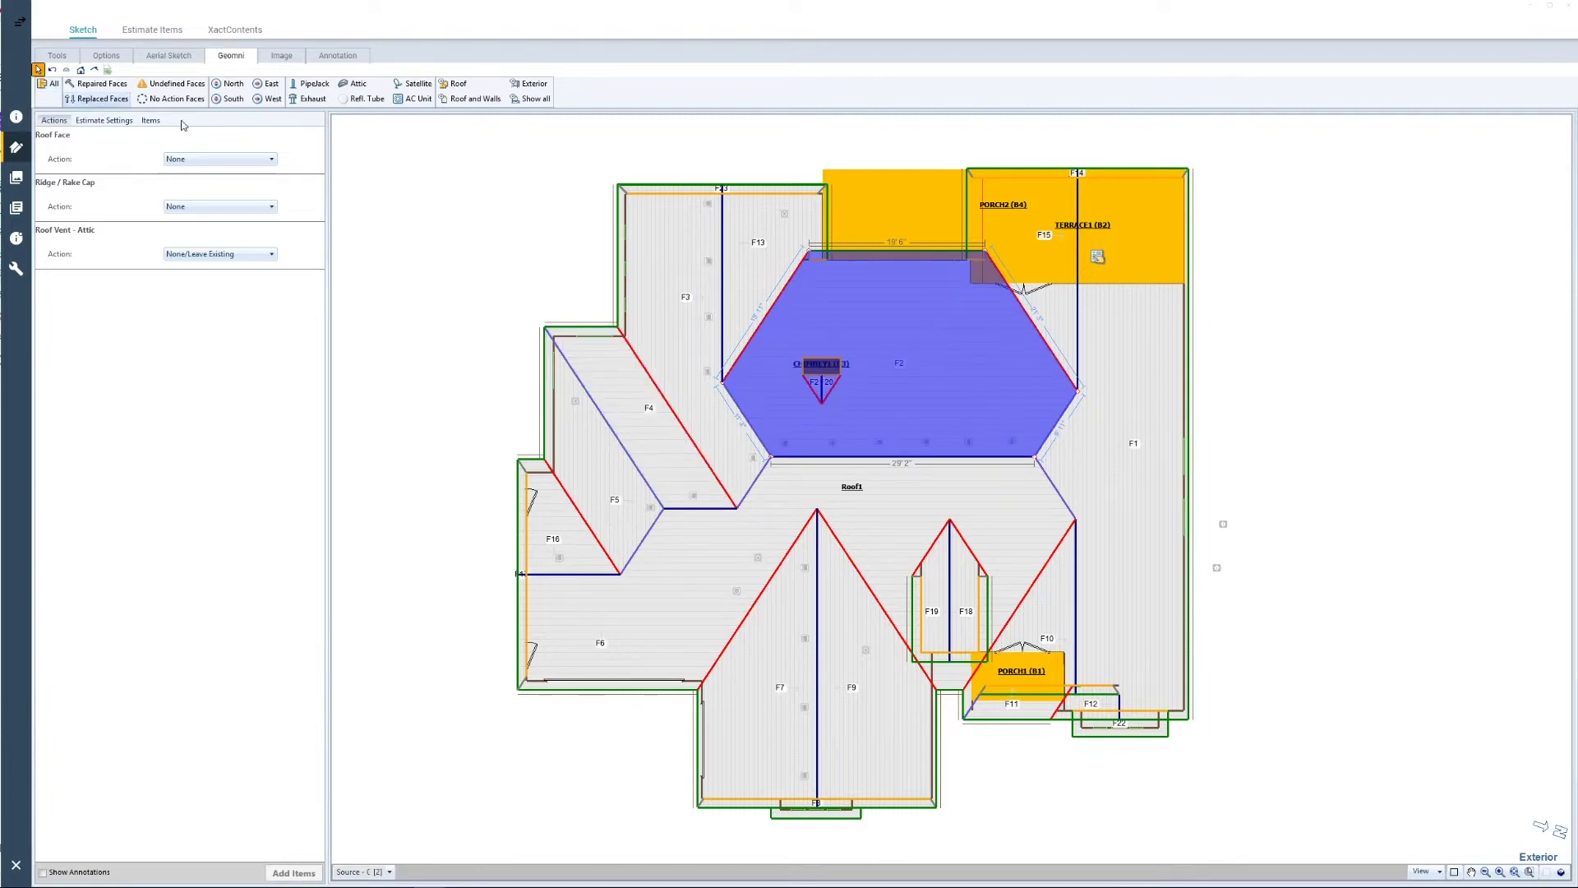
left_click(51, 86)
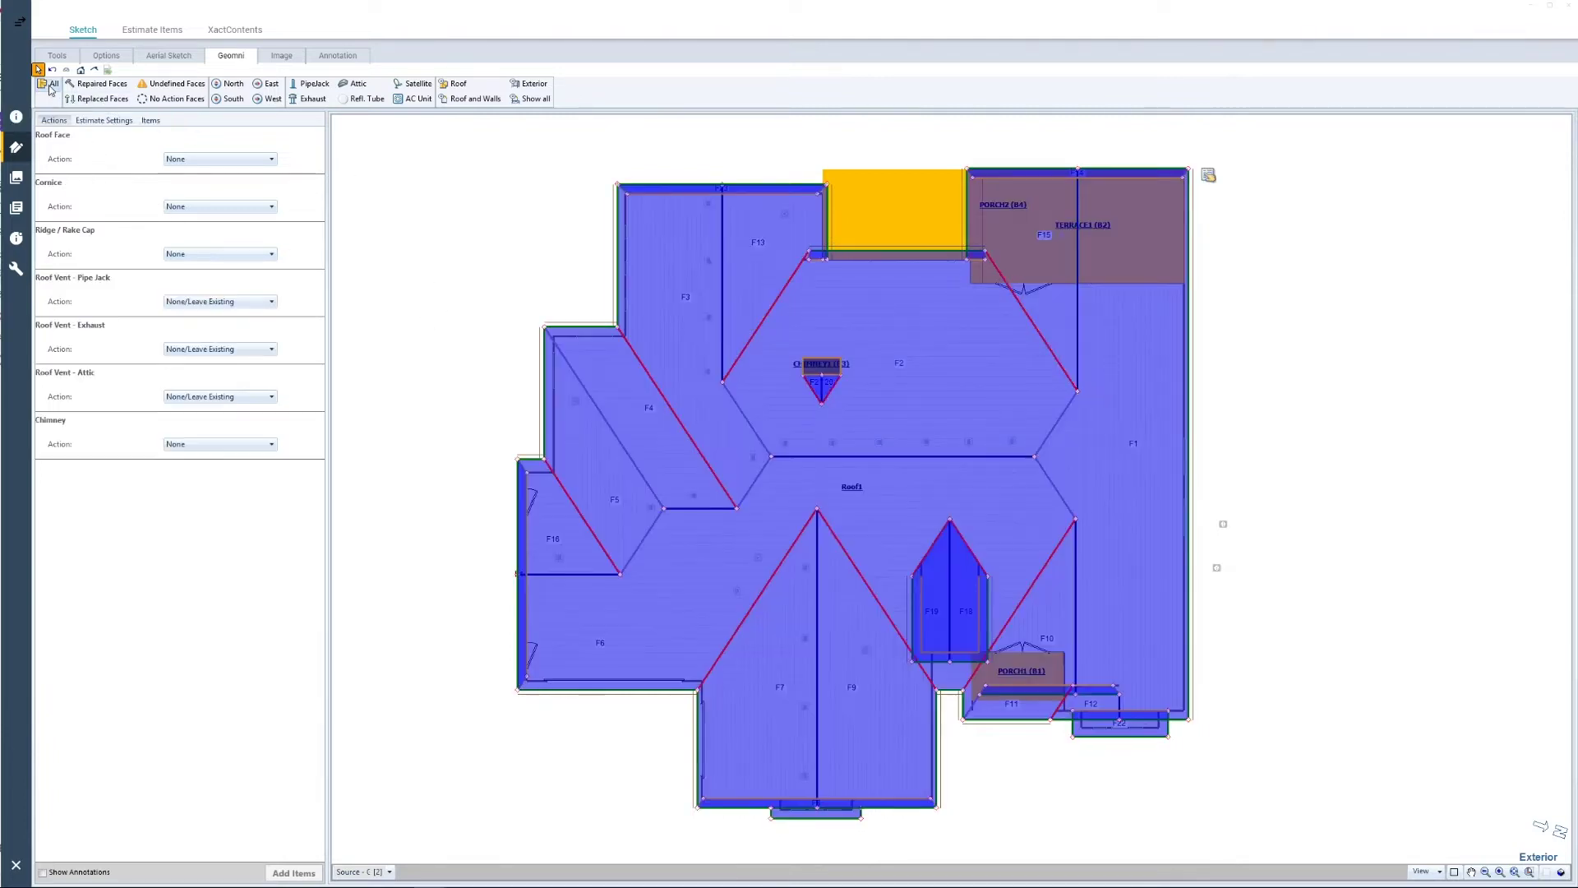
Preview the North, South, East and West face selections, then select All roof faces.
left_click(233, 84)
left_click(232, 99)
left_click(270, 84)
left_click(271, 99)
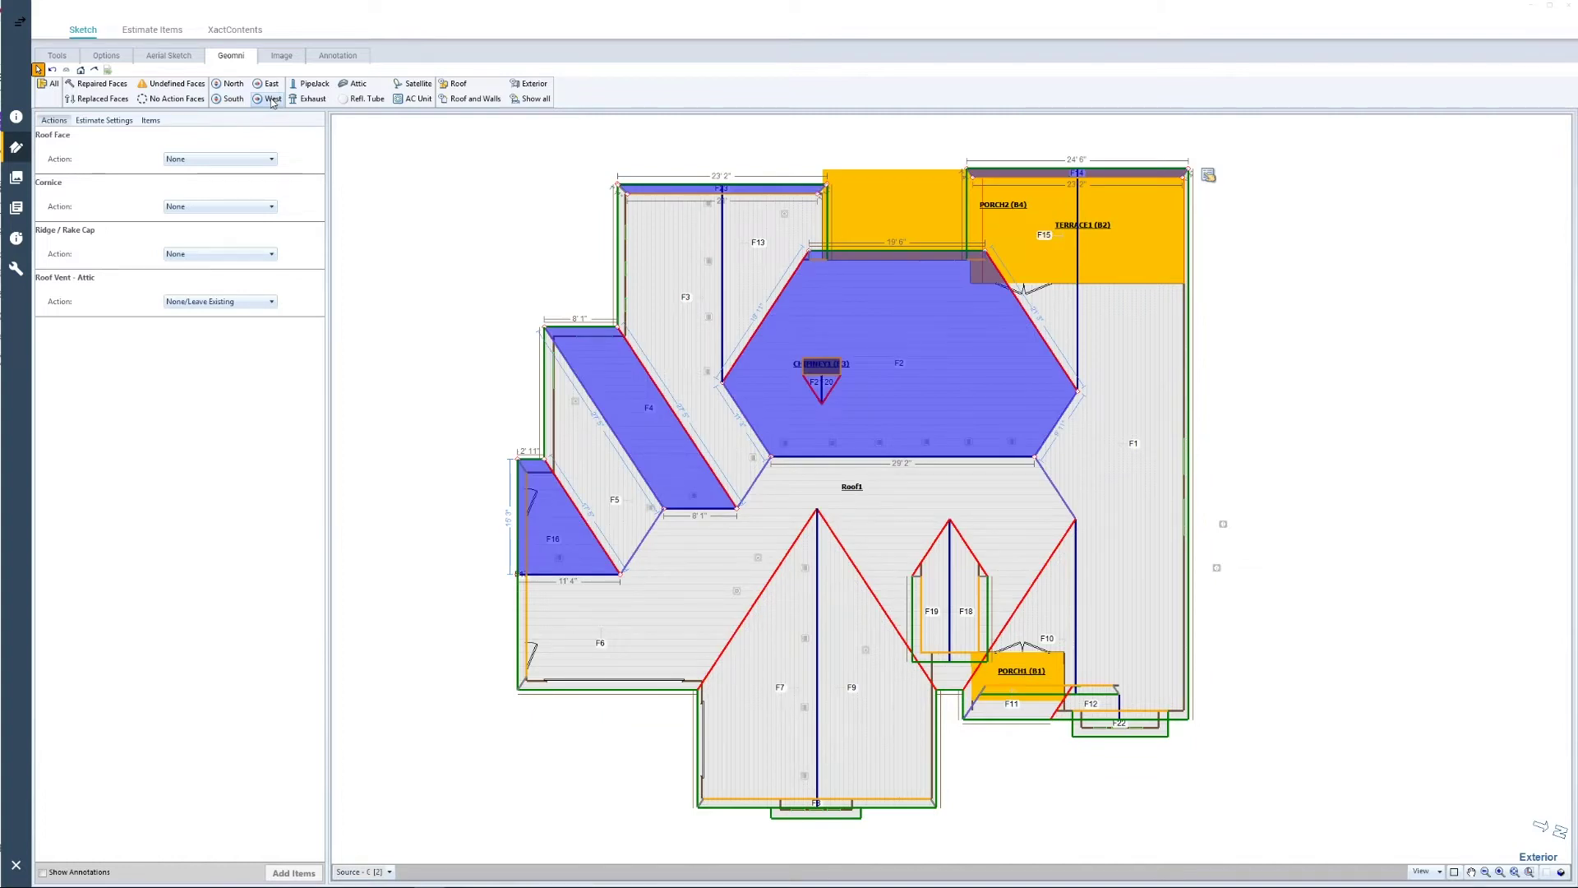
left_click(272, 98)
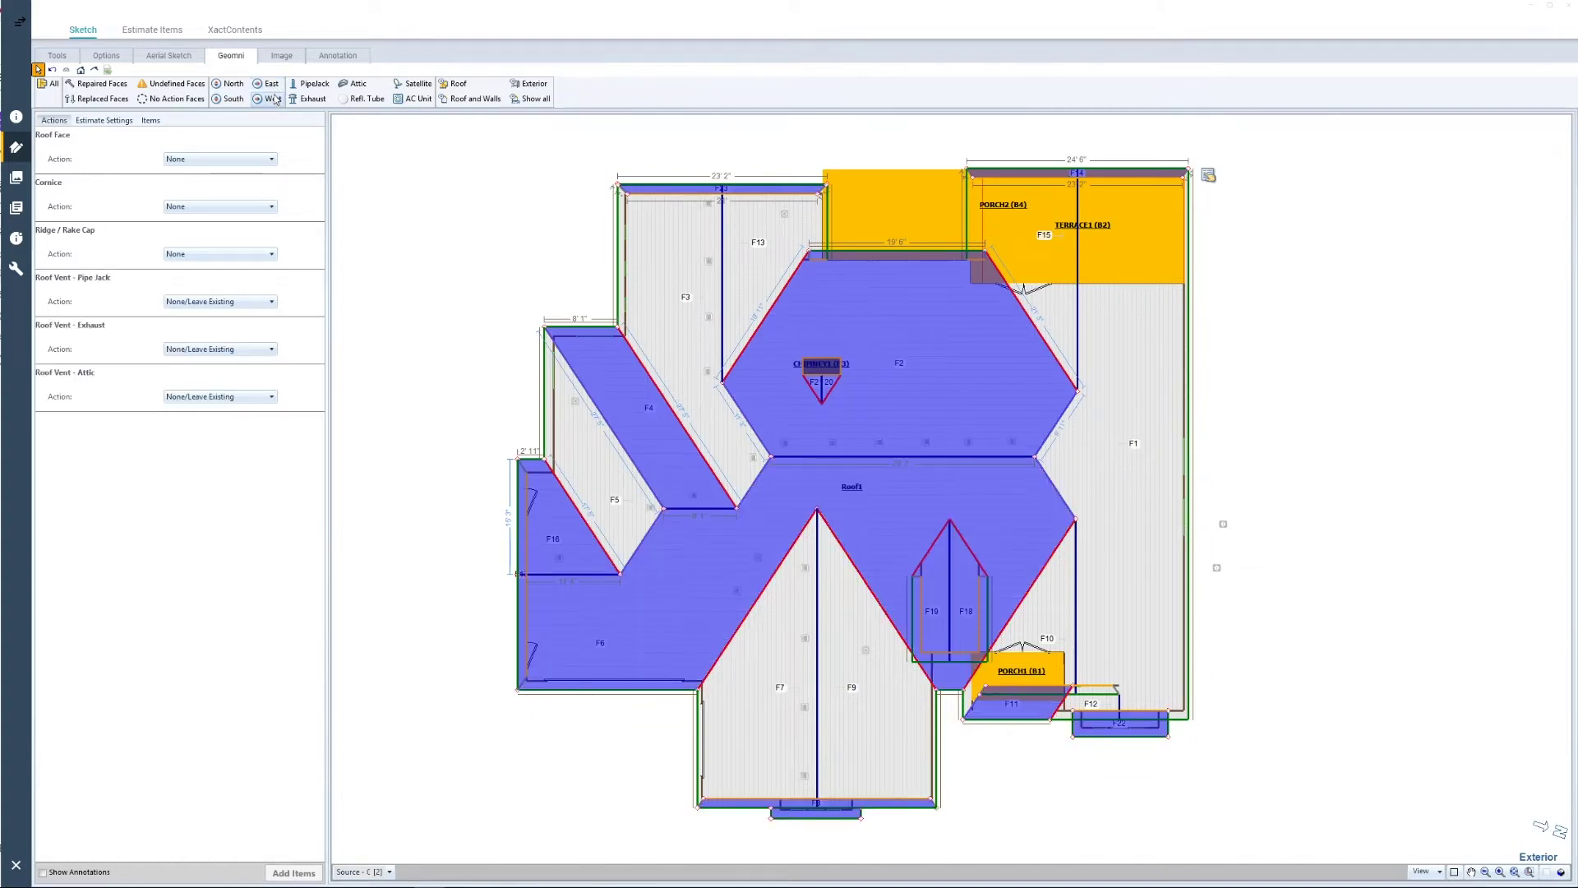
left_click(232, 84)
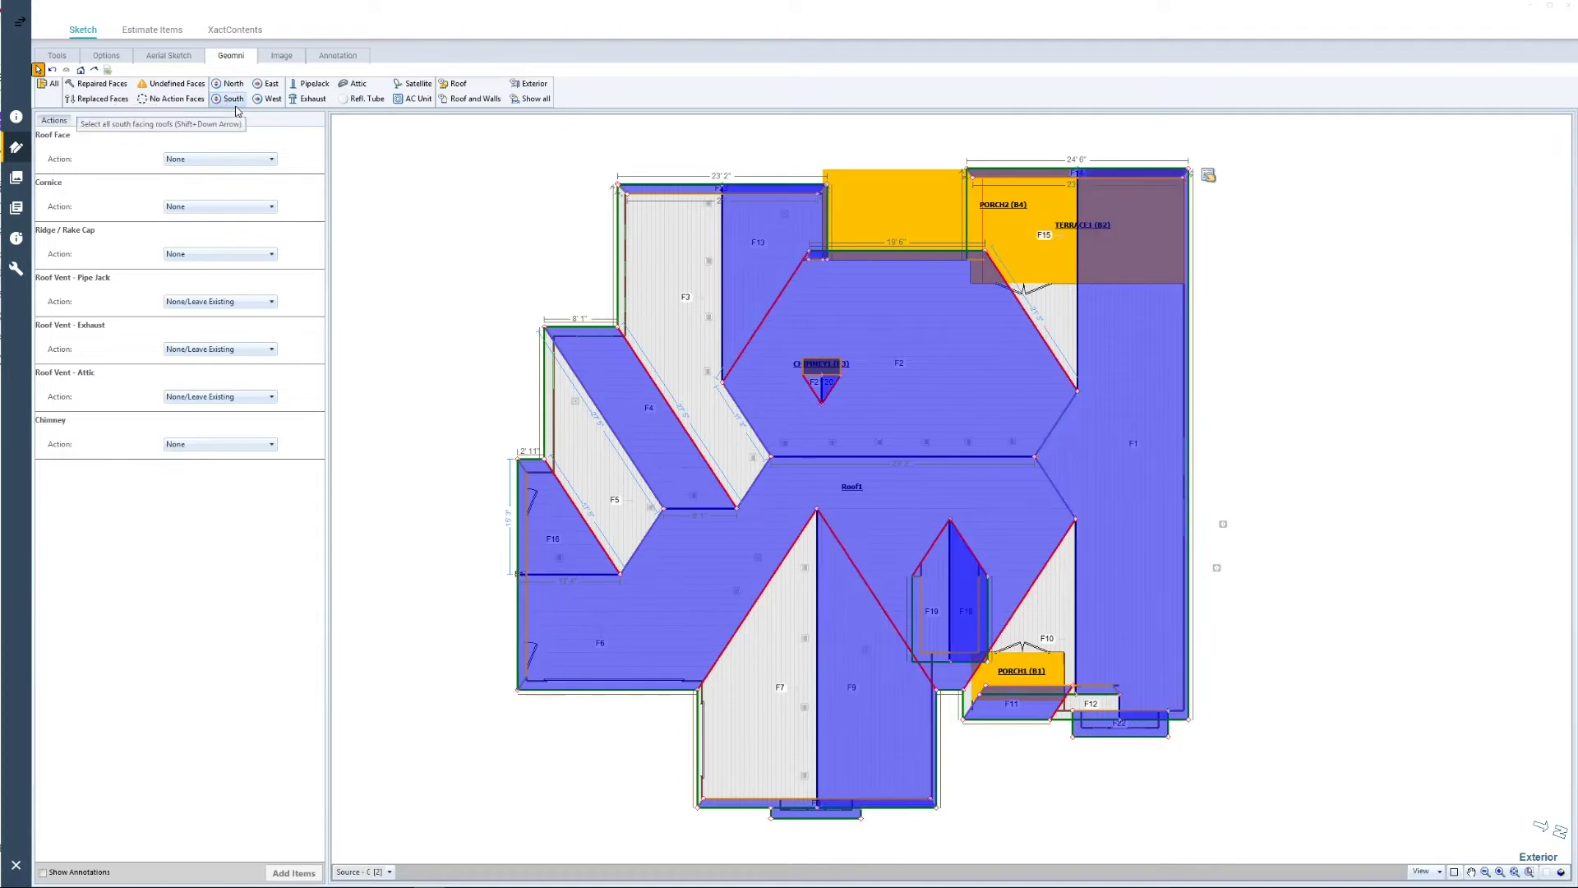
left_click(234, 99)
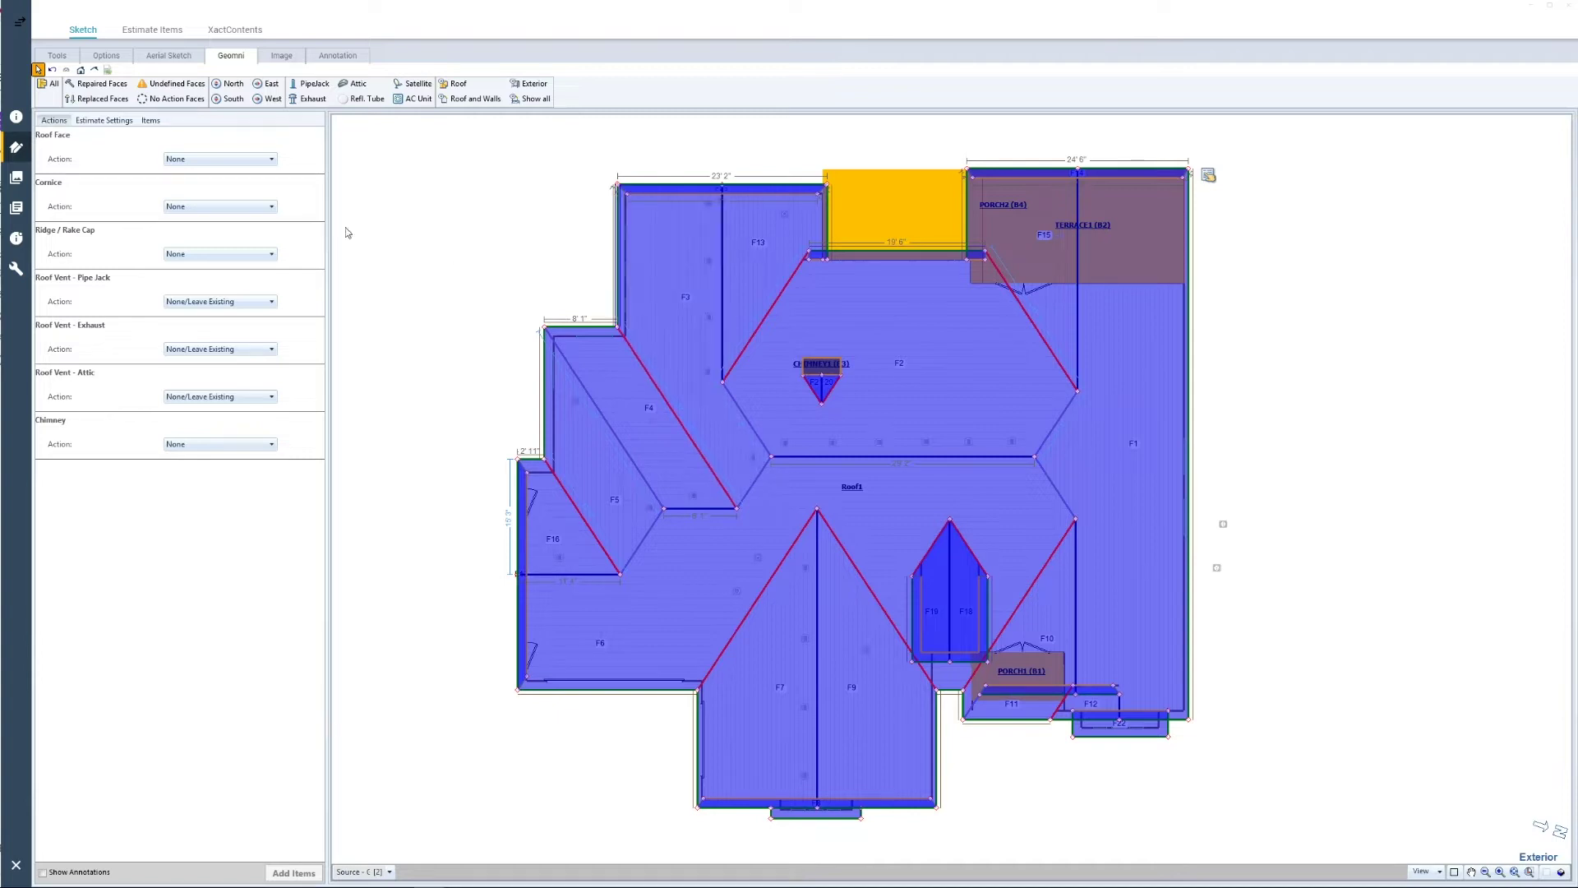
left_click(53, 85)
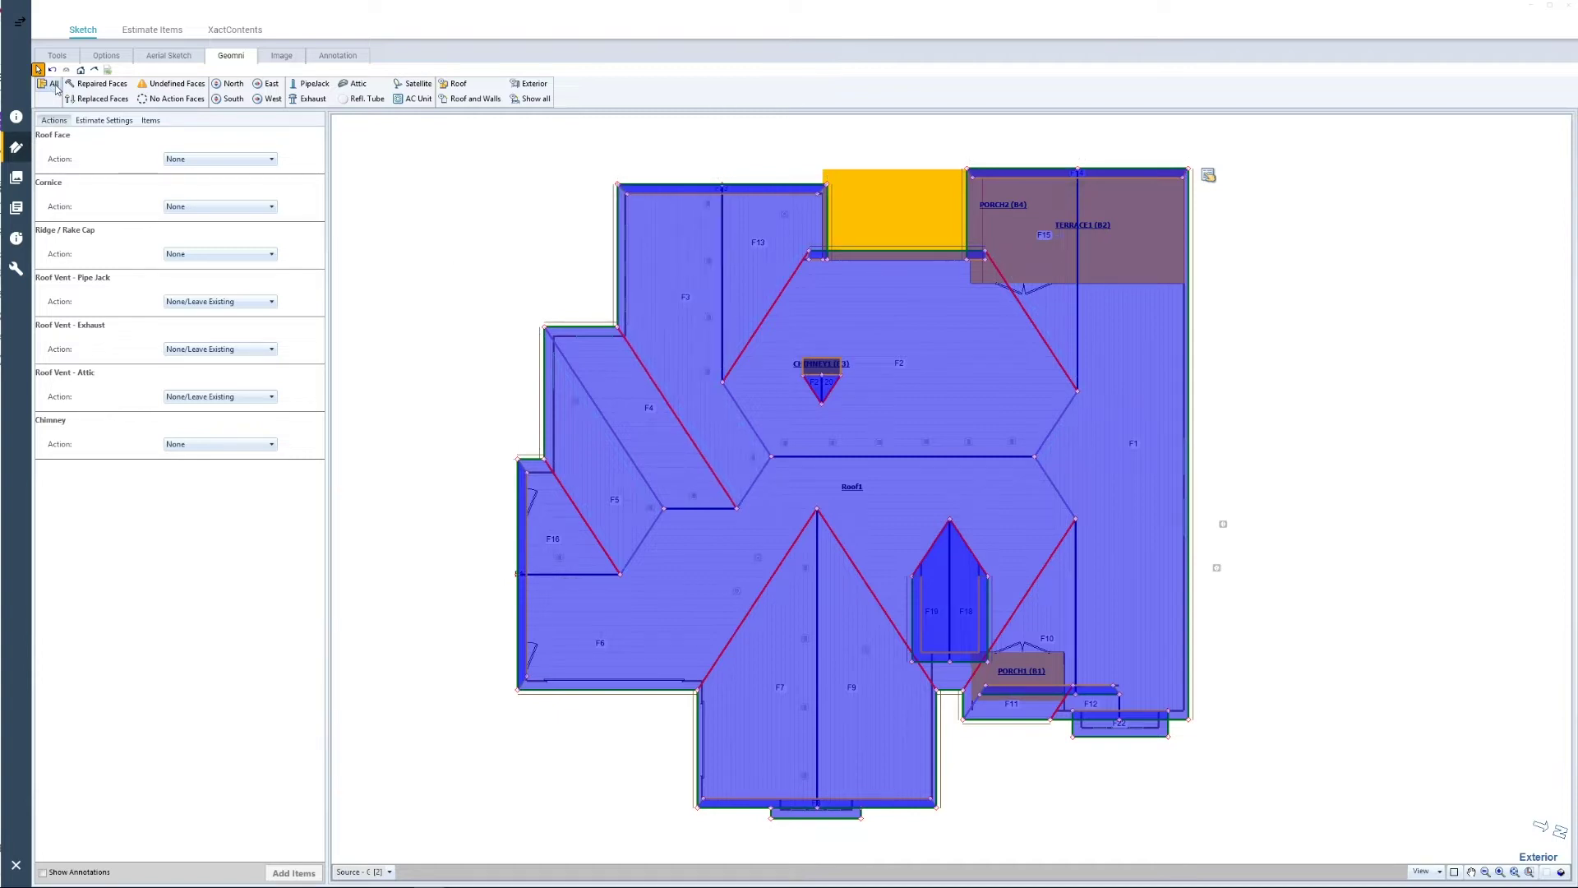
Set the roof face action to Replace Existing with Average quality laminated shingles.
left_click(180, 161)
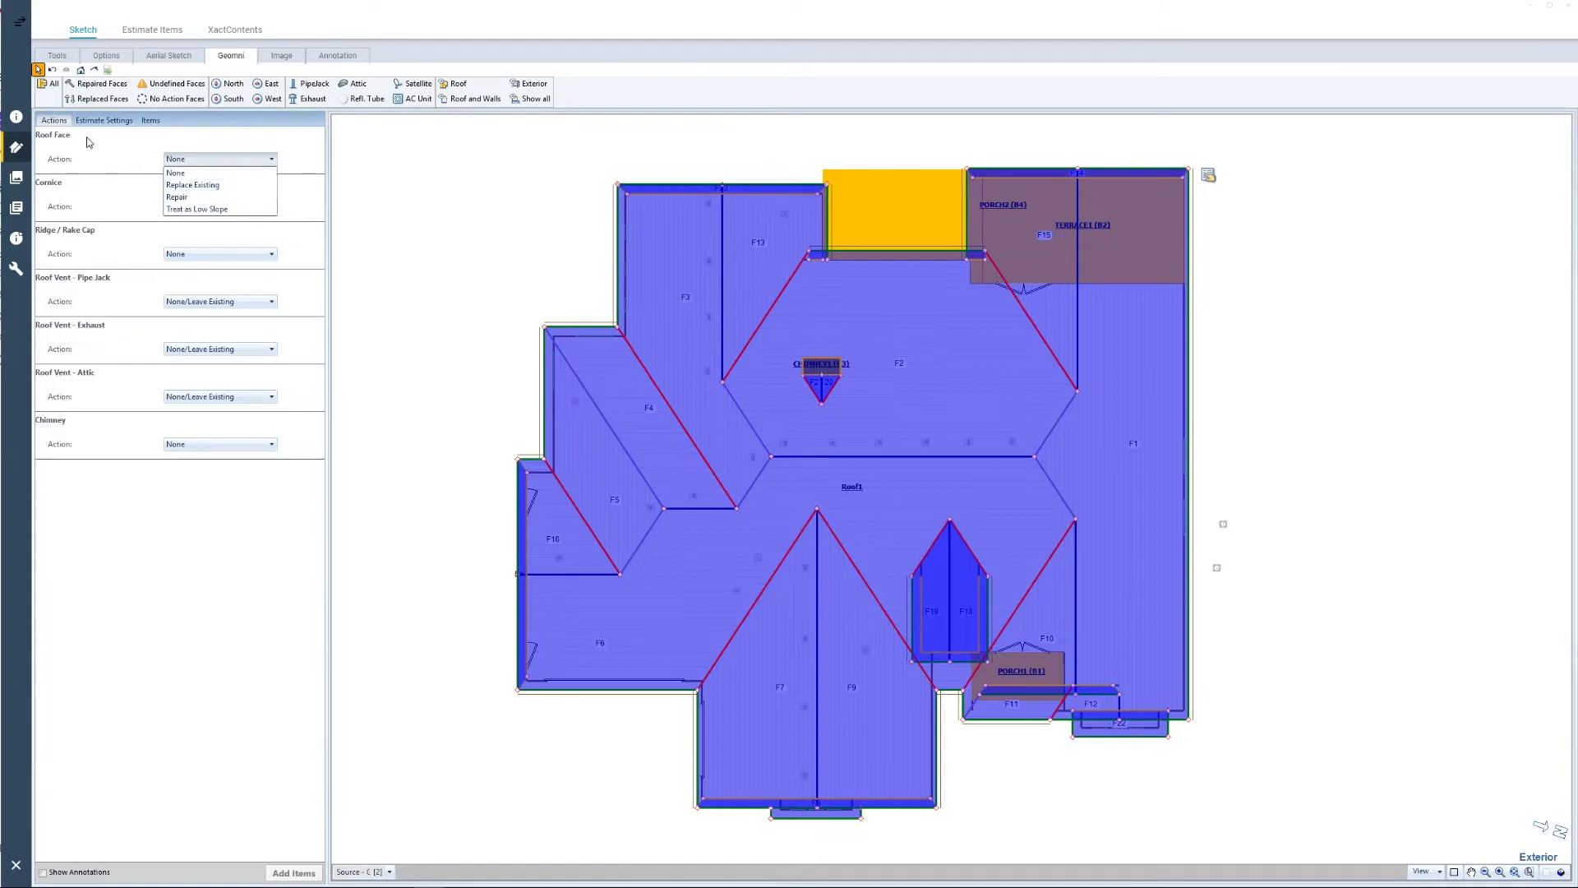
left_click(197, 185)
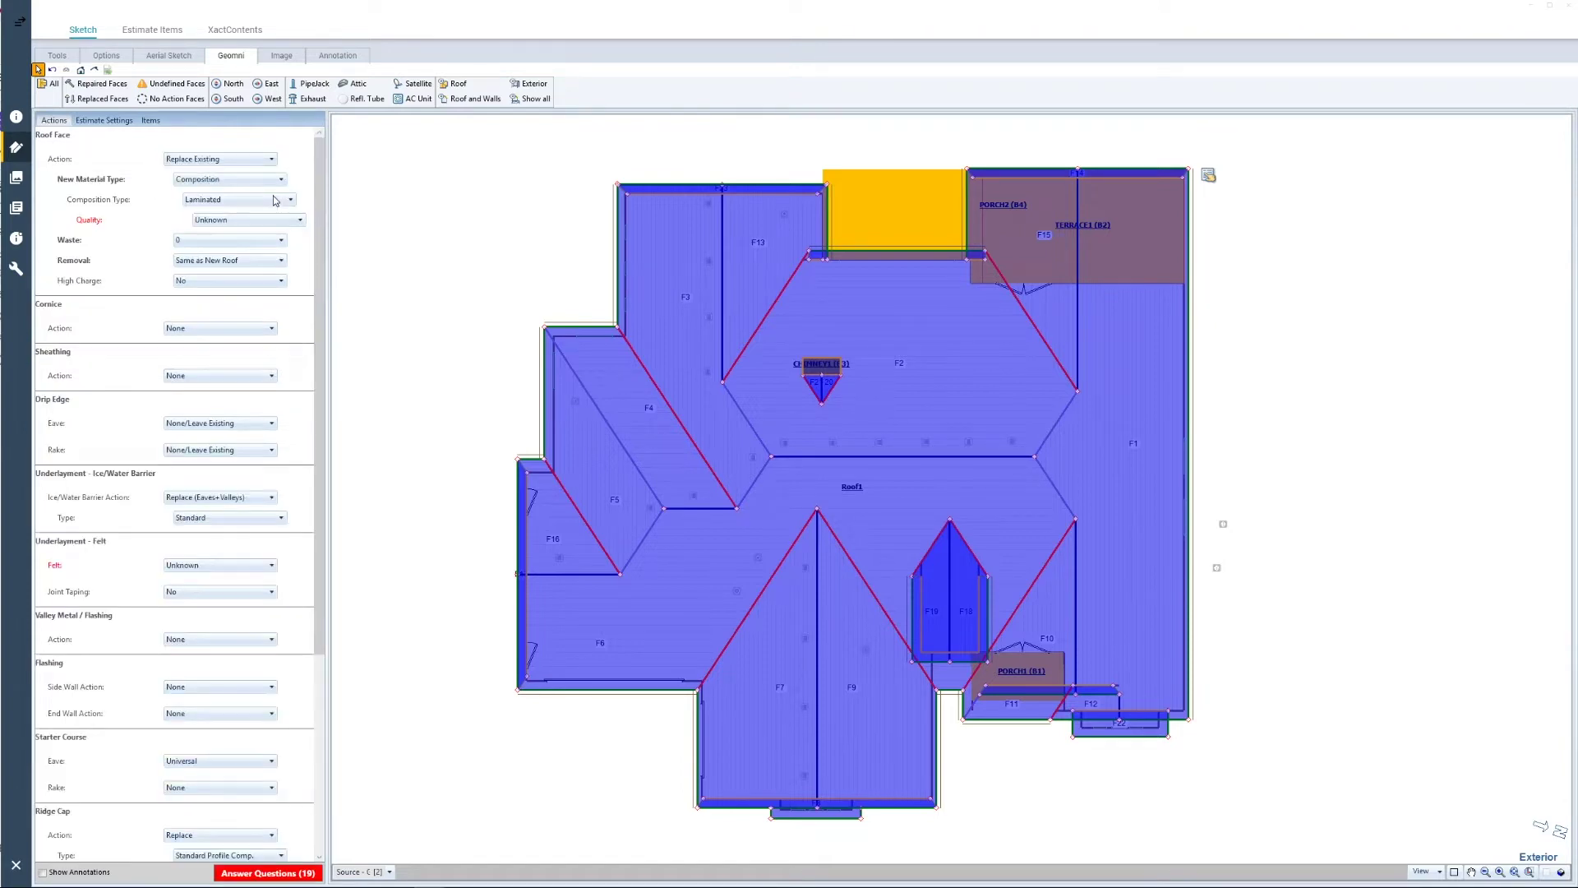
left_click(246, 219)
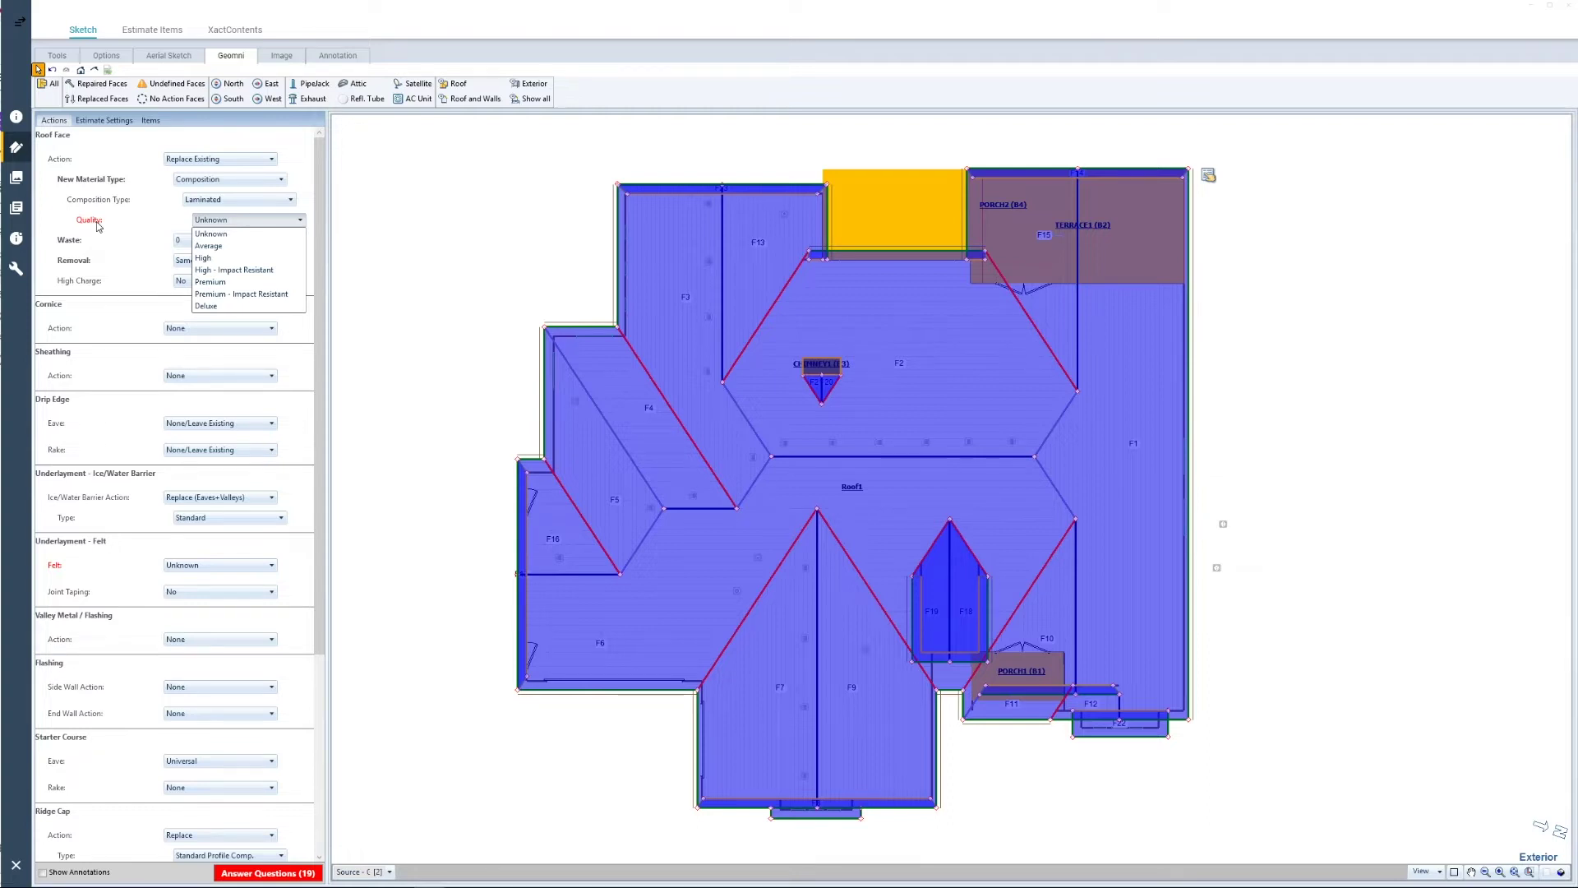
left_click(230, 246)
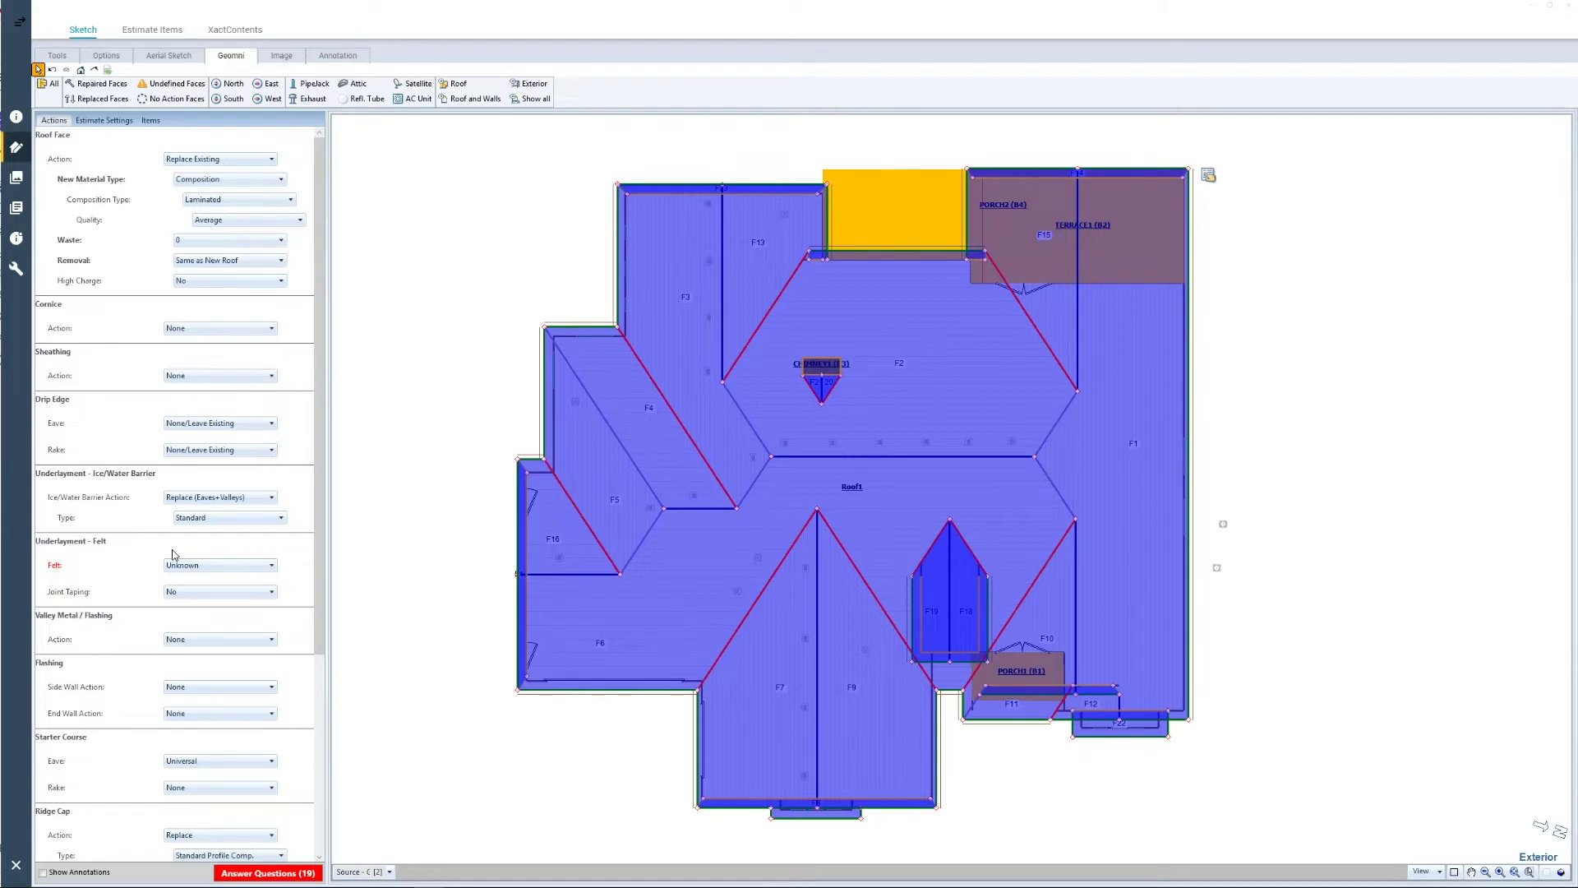
left_click(188, 565)
Set felt to Synthetic - Avg Grade and the cornice action to Replace Existing.
left_click(205, 609)
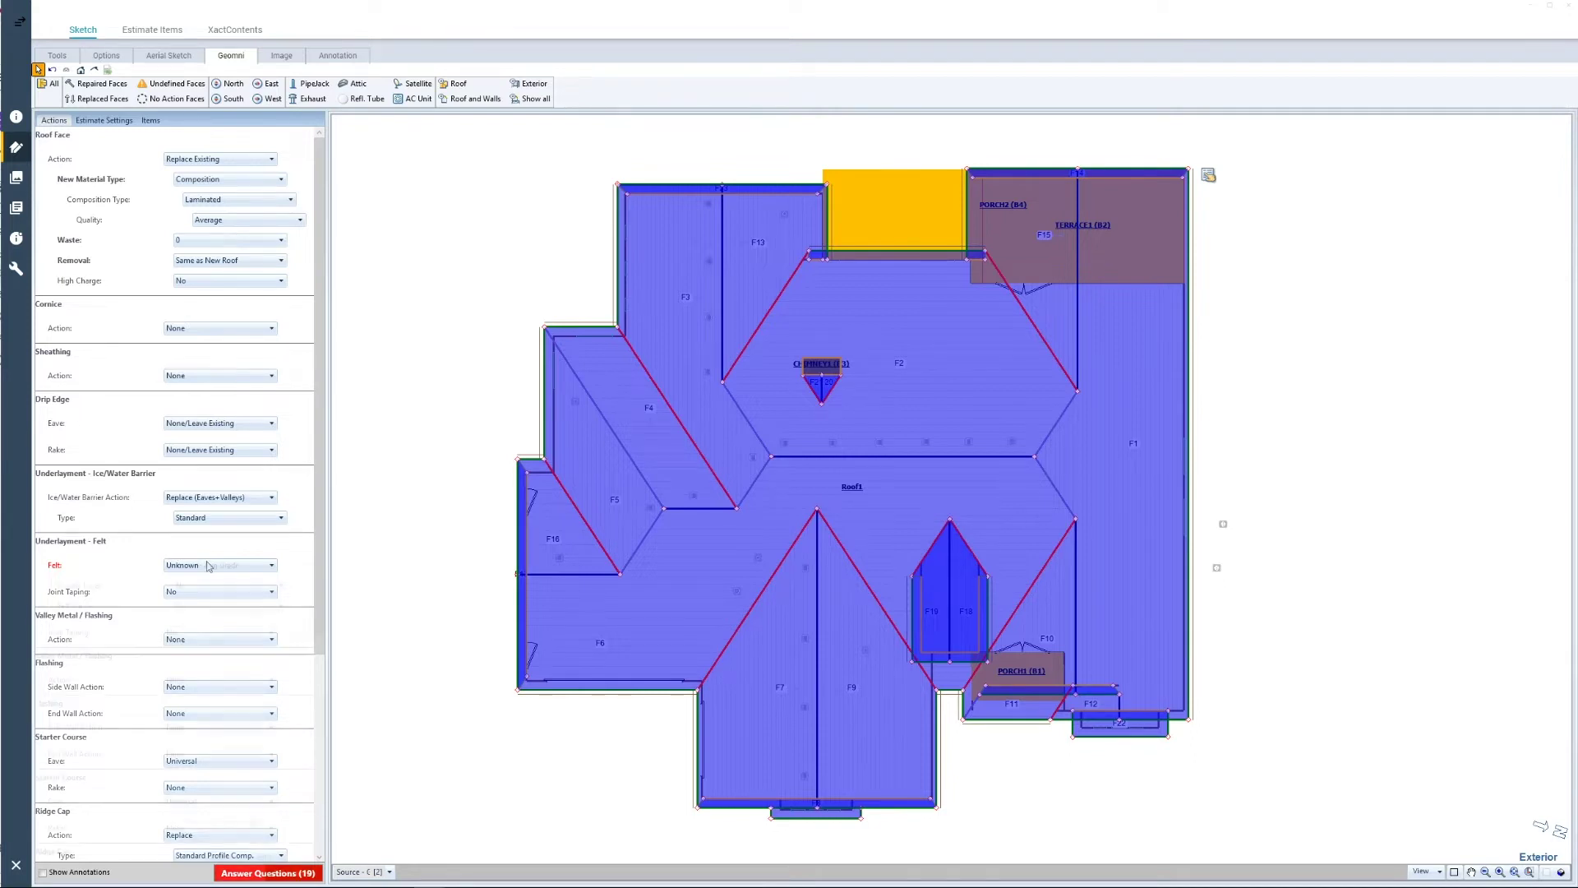
left_click(294, 873)
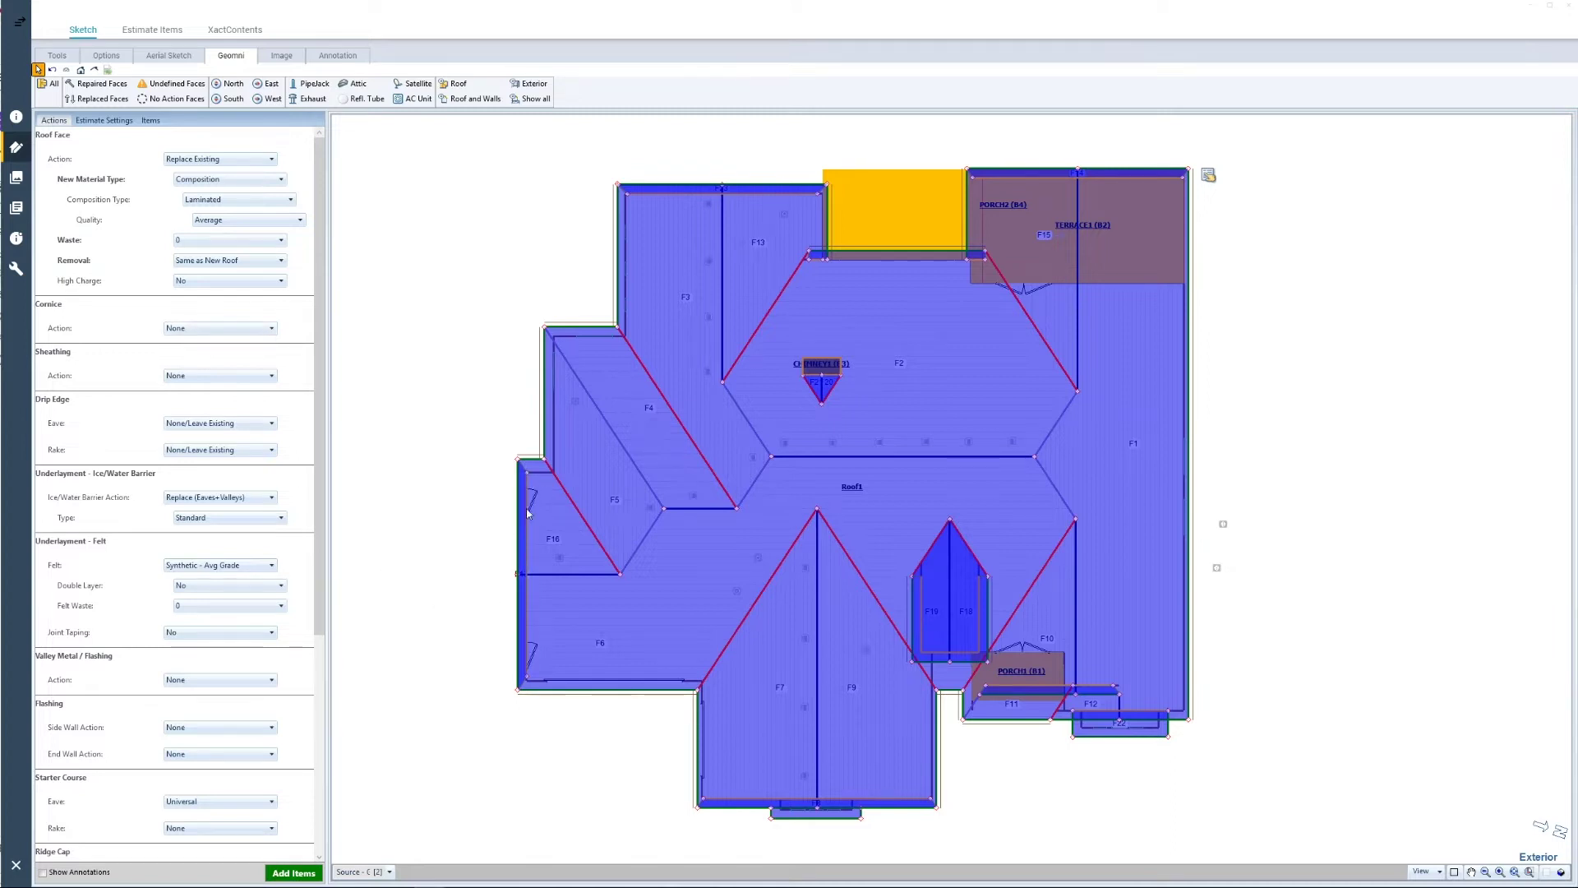
left_click(197, 327)
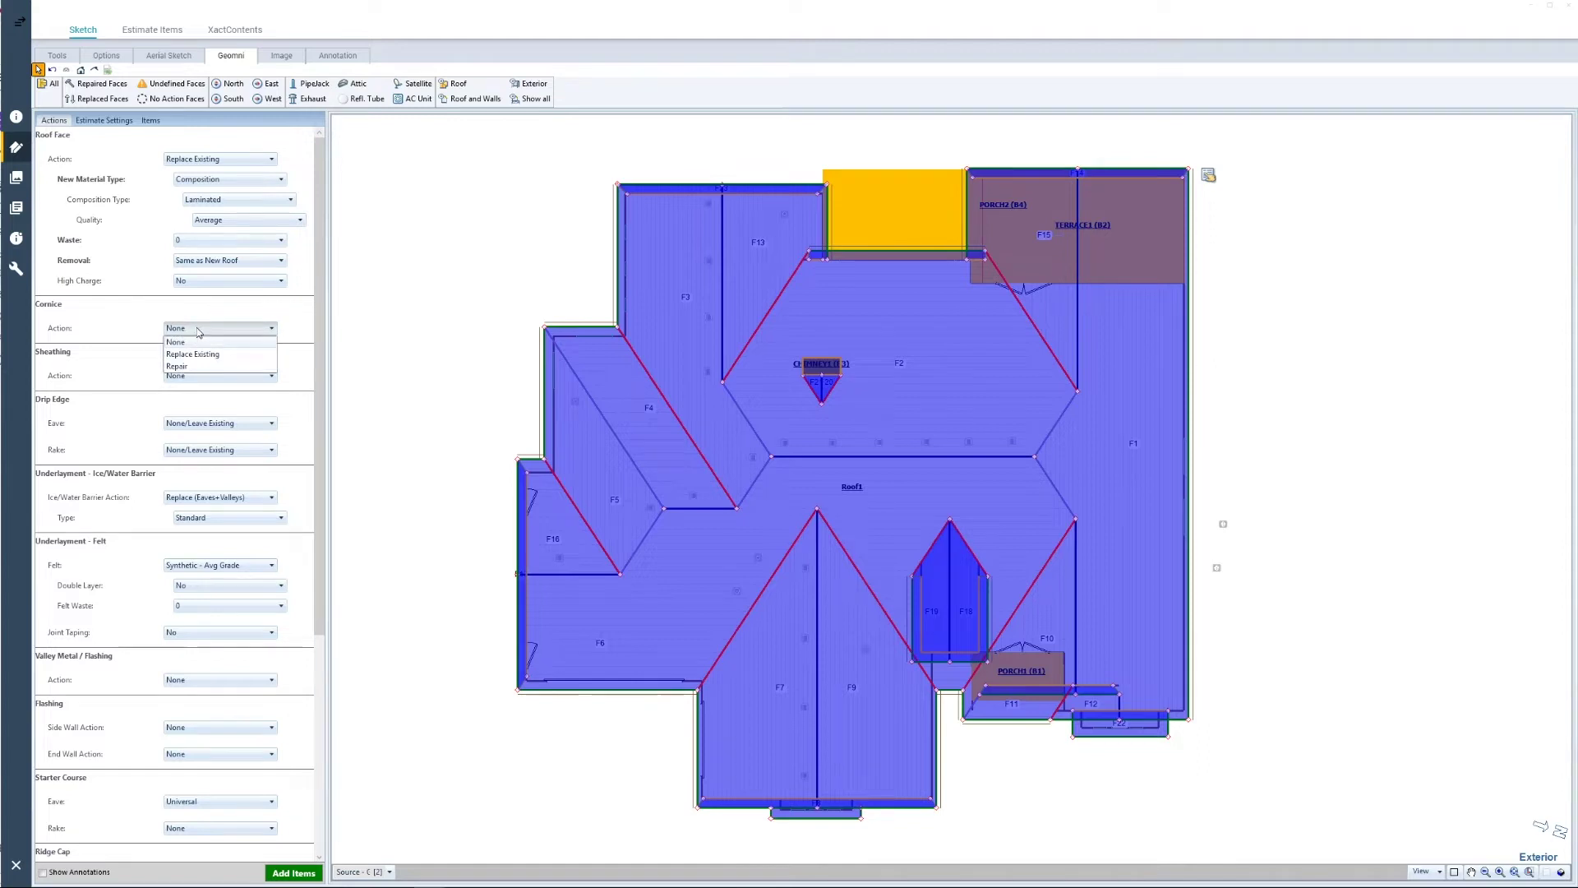
left_click(177, 354)
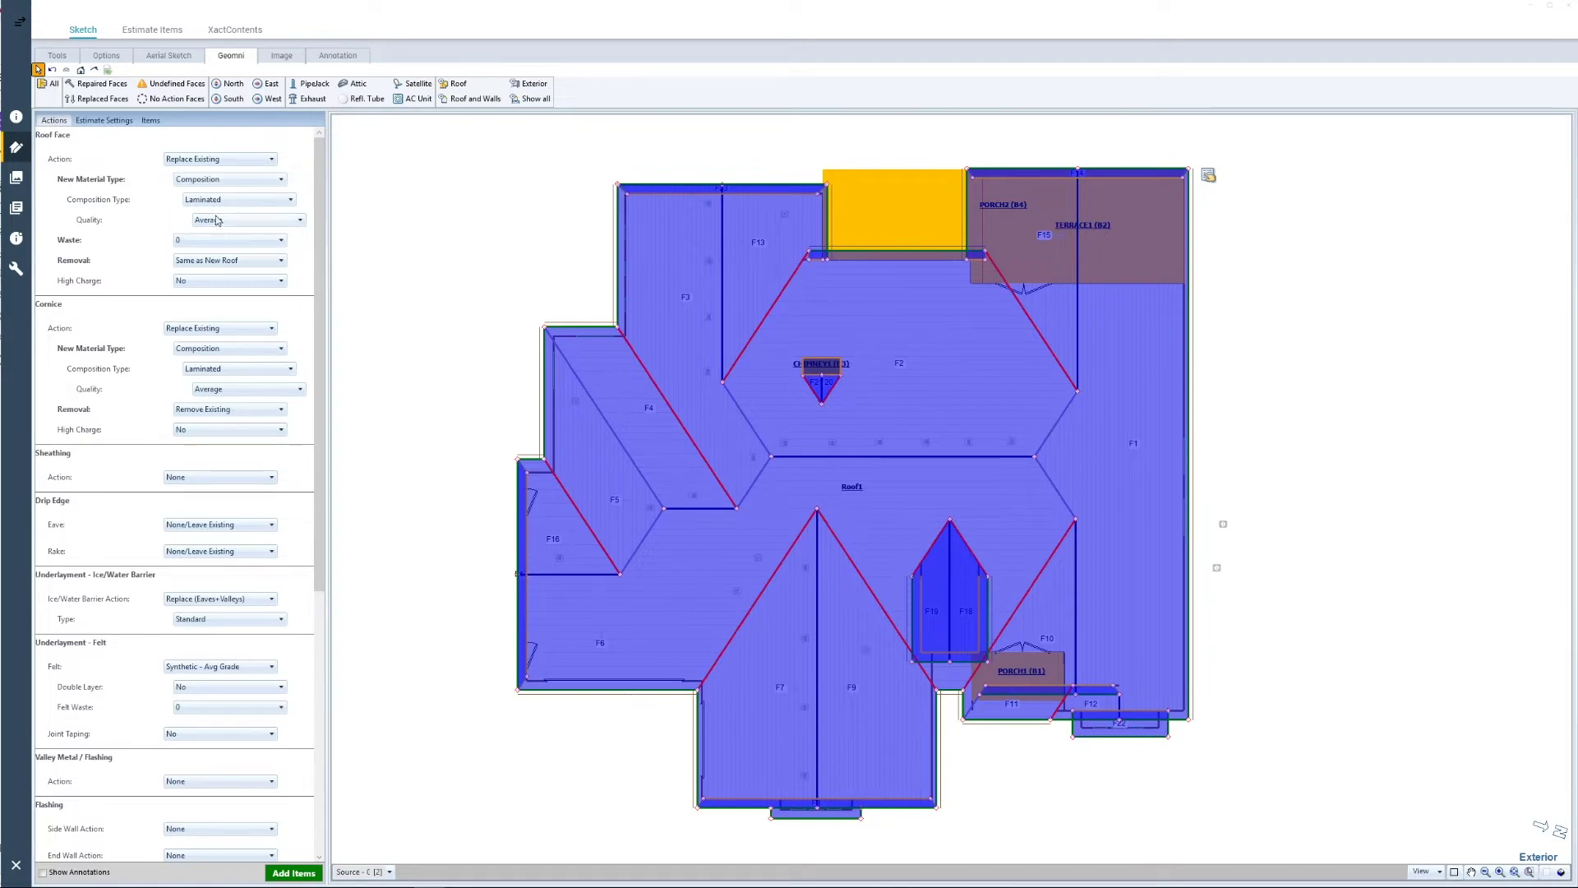
Set the drip edge to Replace along both the eaves and the rakes.
left_click(211, 530)
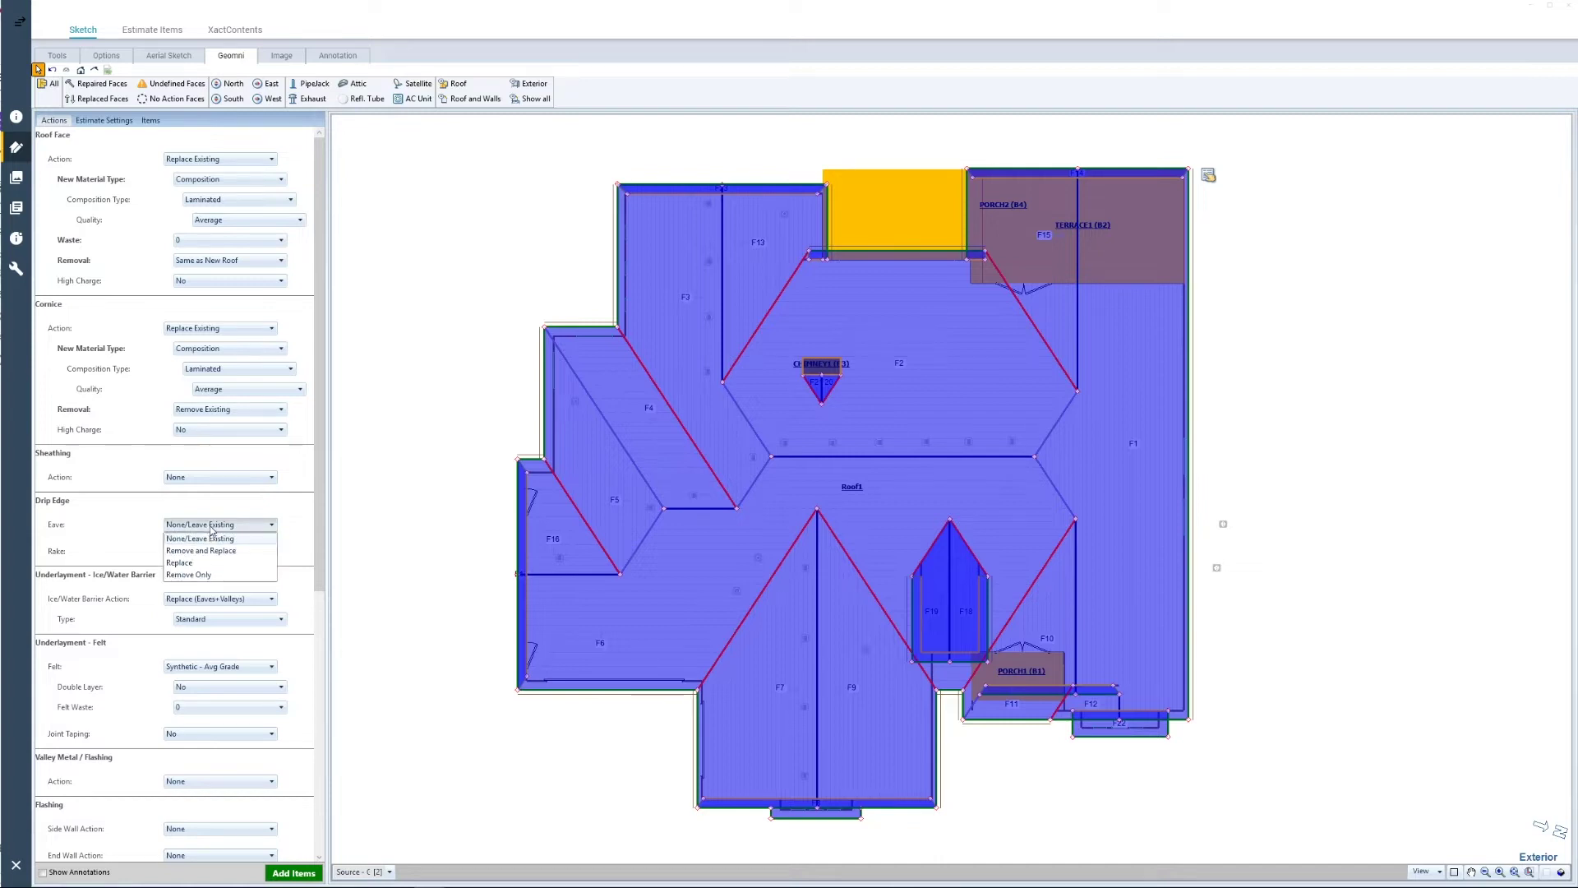
left_click(185, 559)
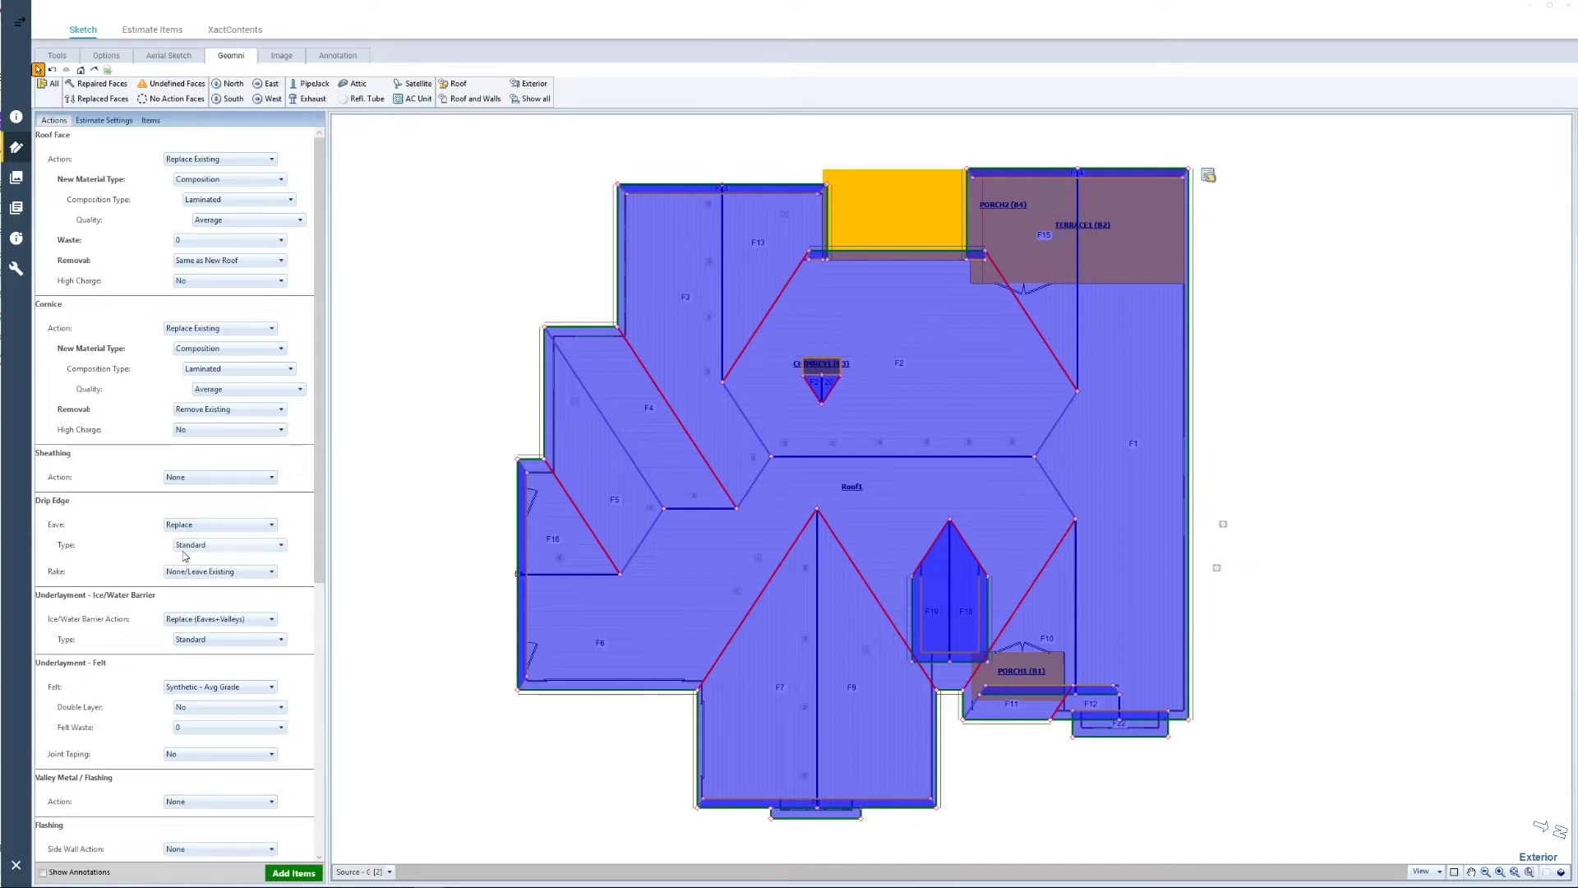
left_click(191, 572)
left_click(242, 572)
Set the valley metal action to Replace.
scroll(228, 516, "down", 2)
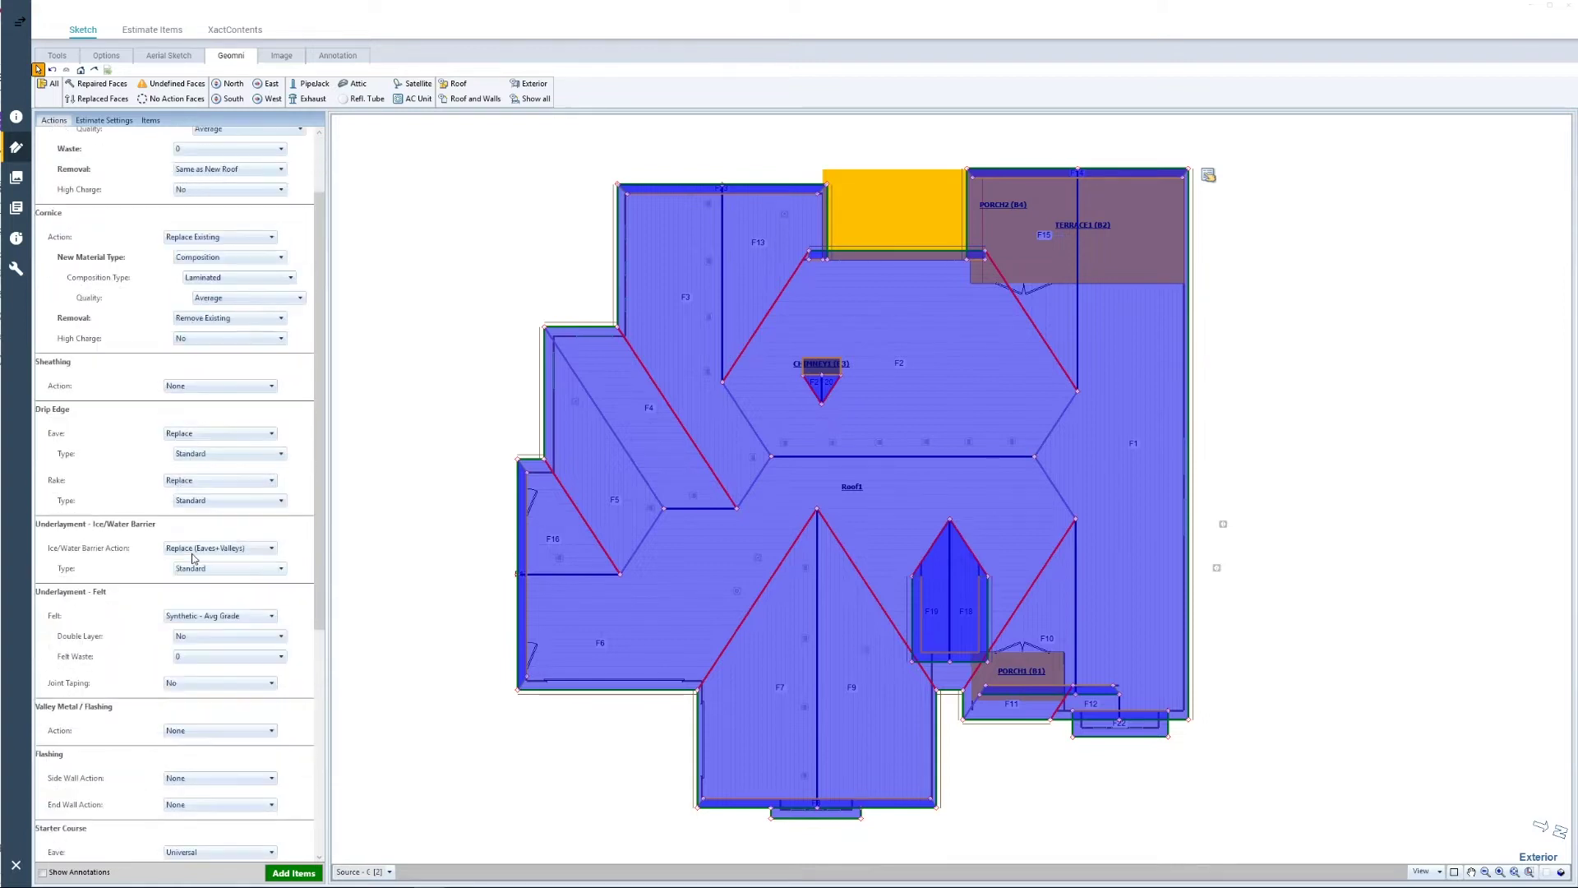
scroll(93, 613, "down", 1)
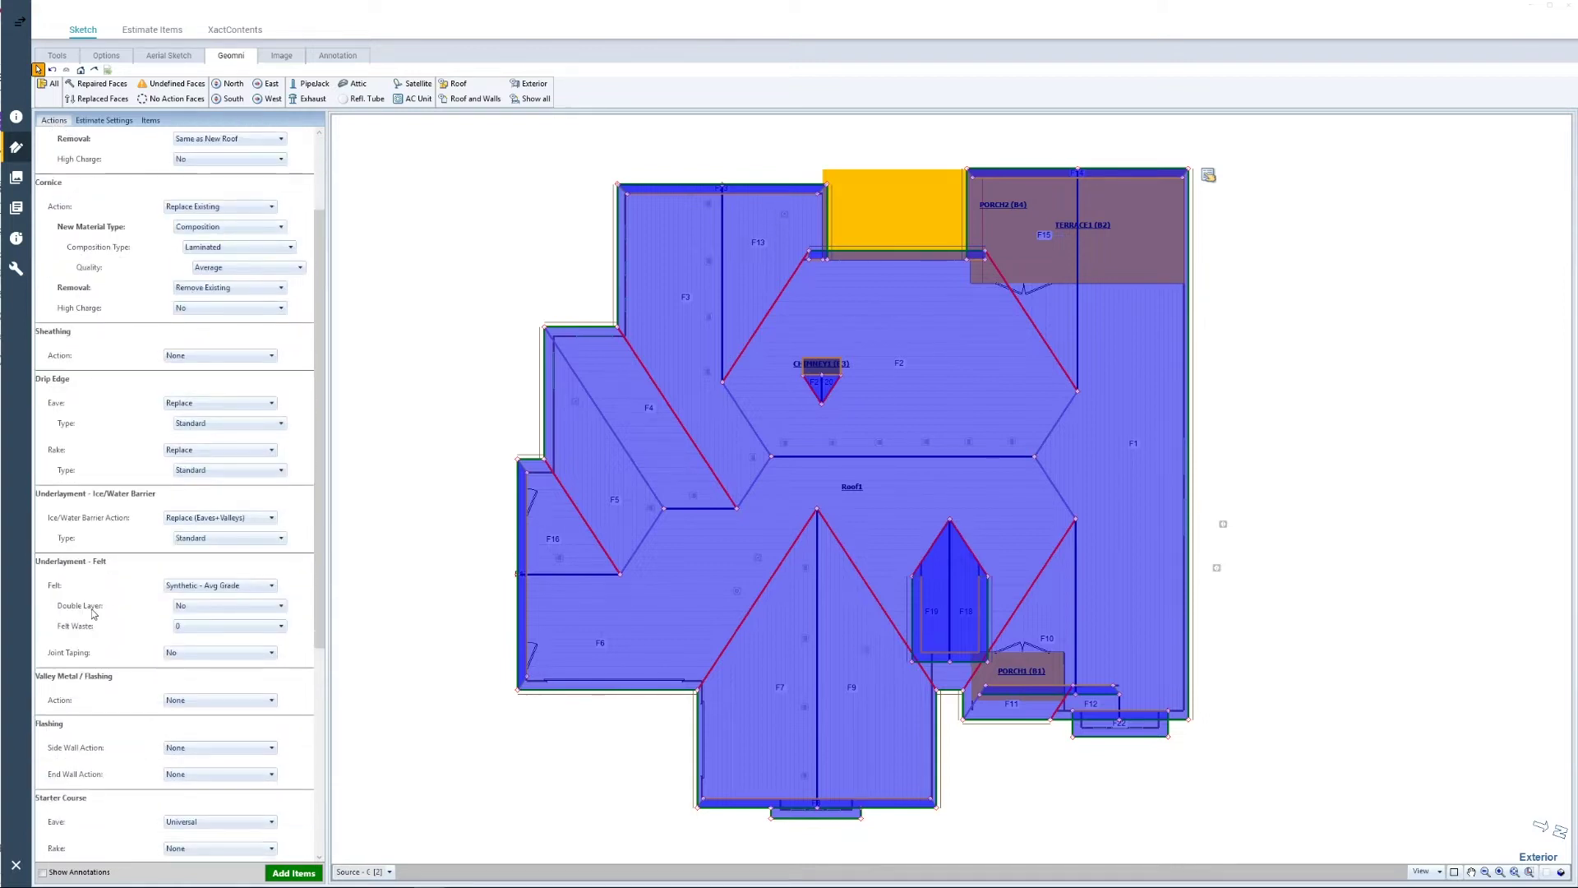
scroll(93, 613, "down", 1)
scroll(122, 693, "down", 1)
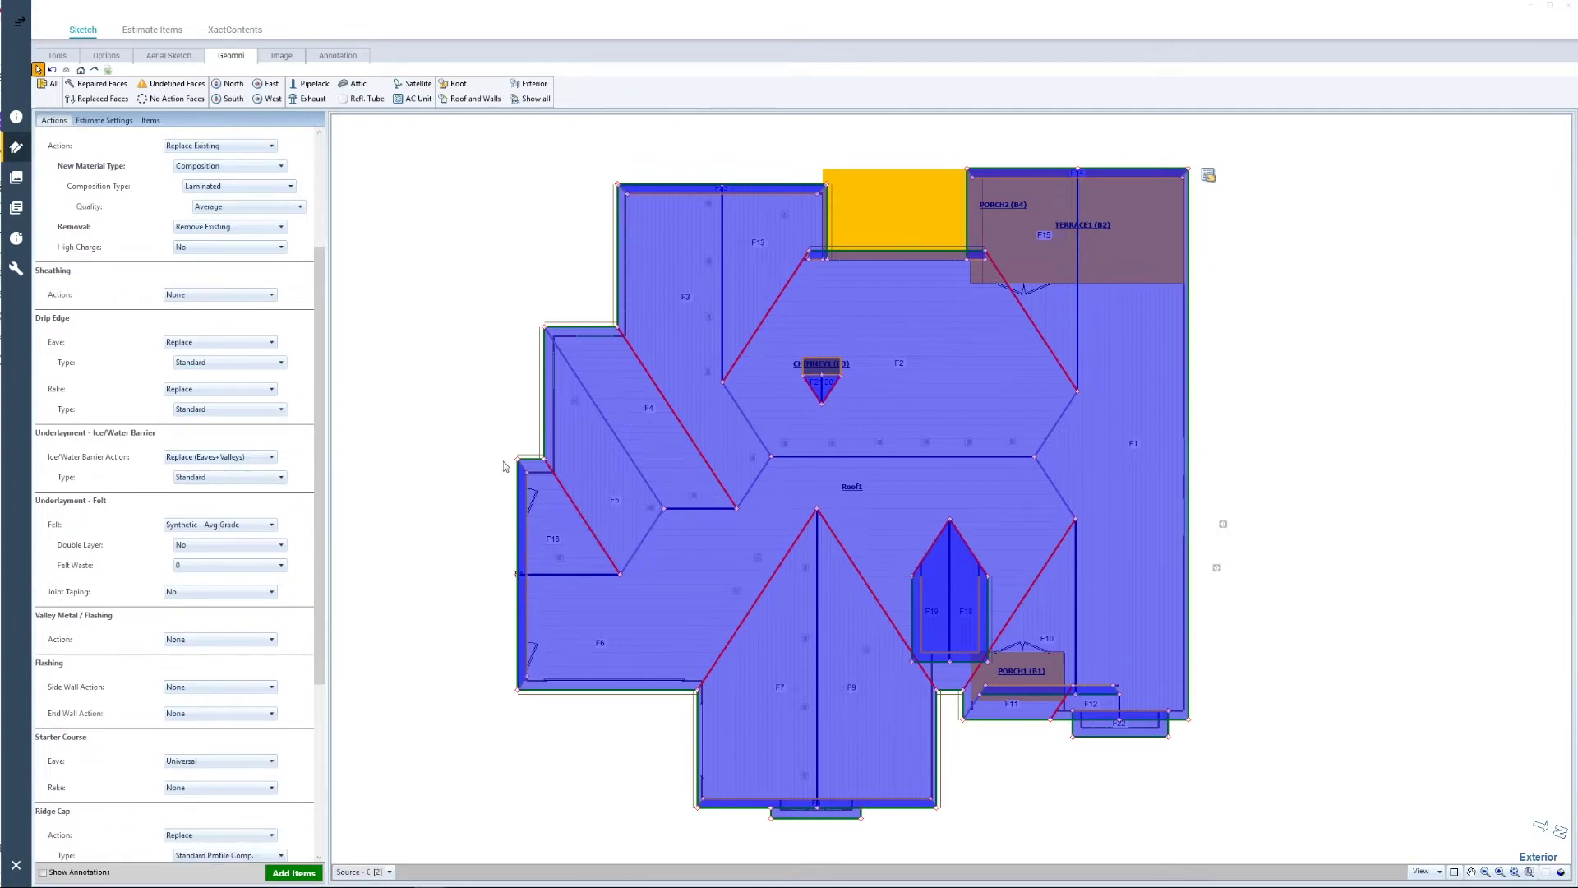
left_click(220, 641)
left_click(229, 651)
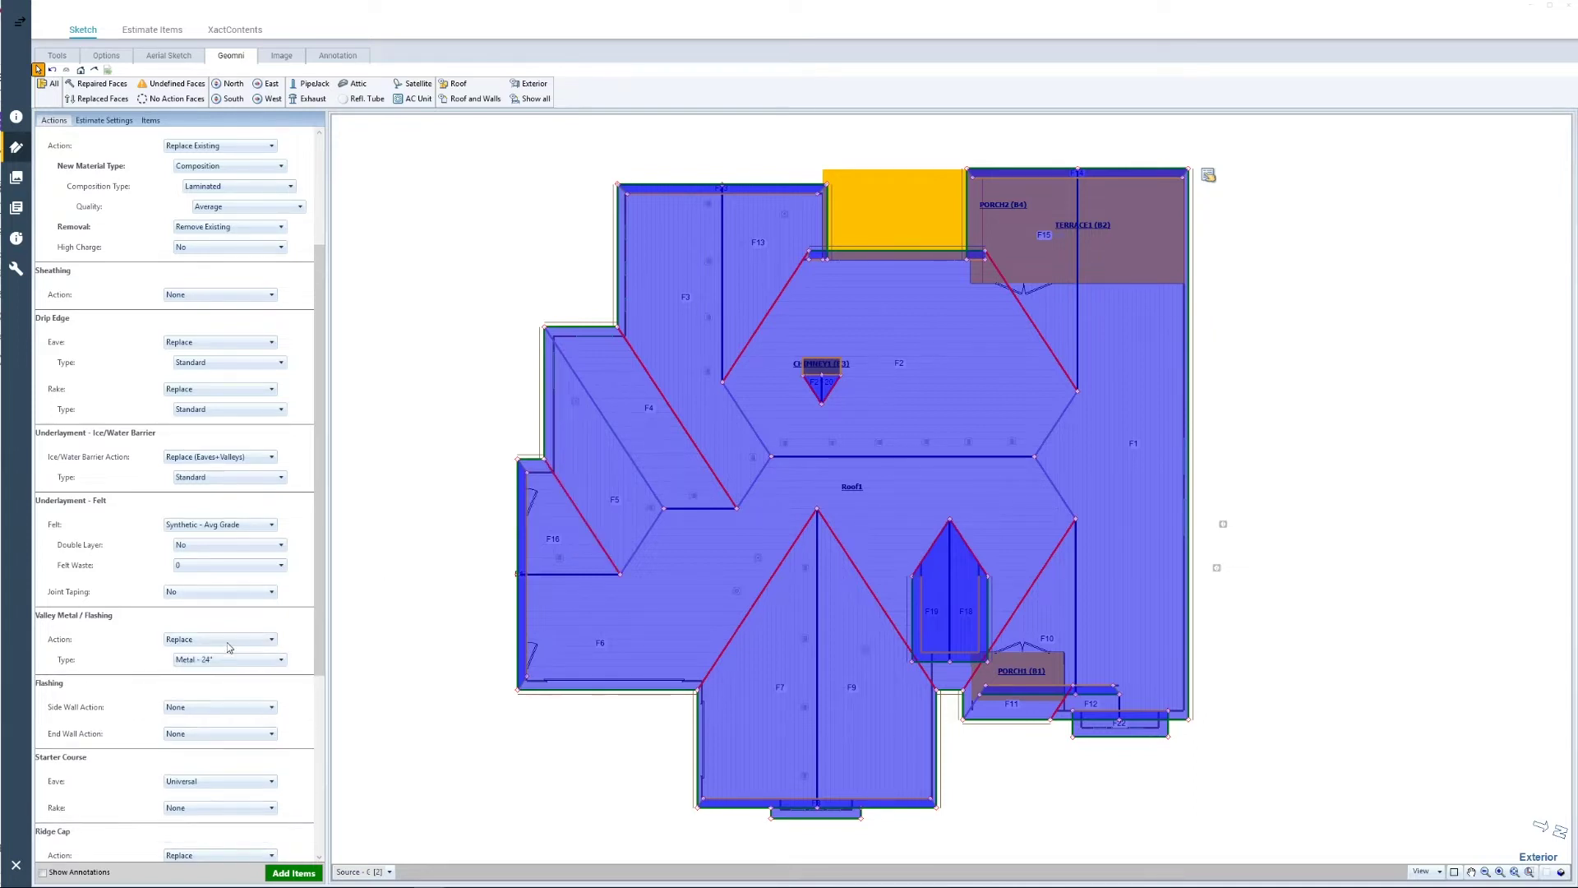
Set the ridge cap type to High Profile Comp.
scroll(158, 646, "down", 1)
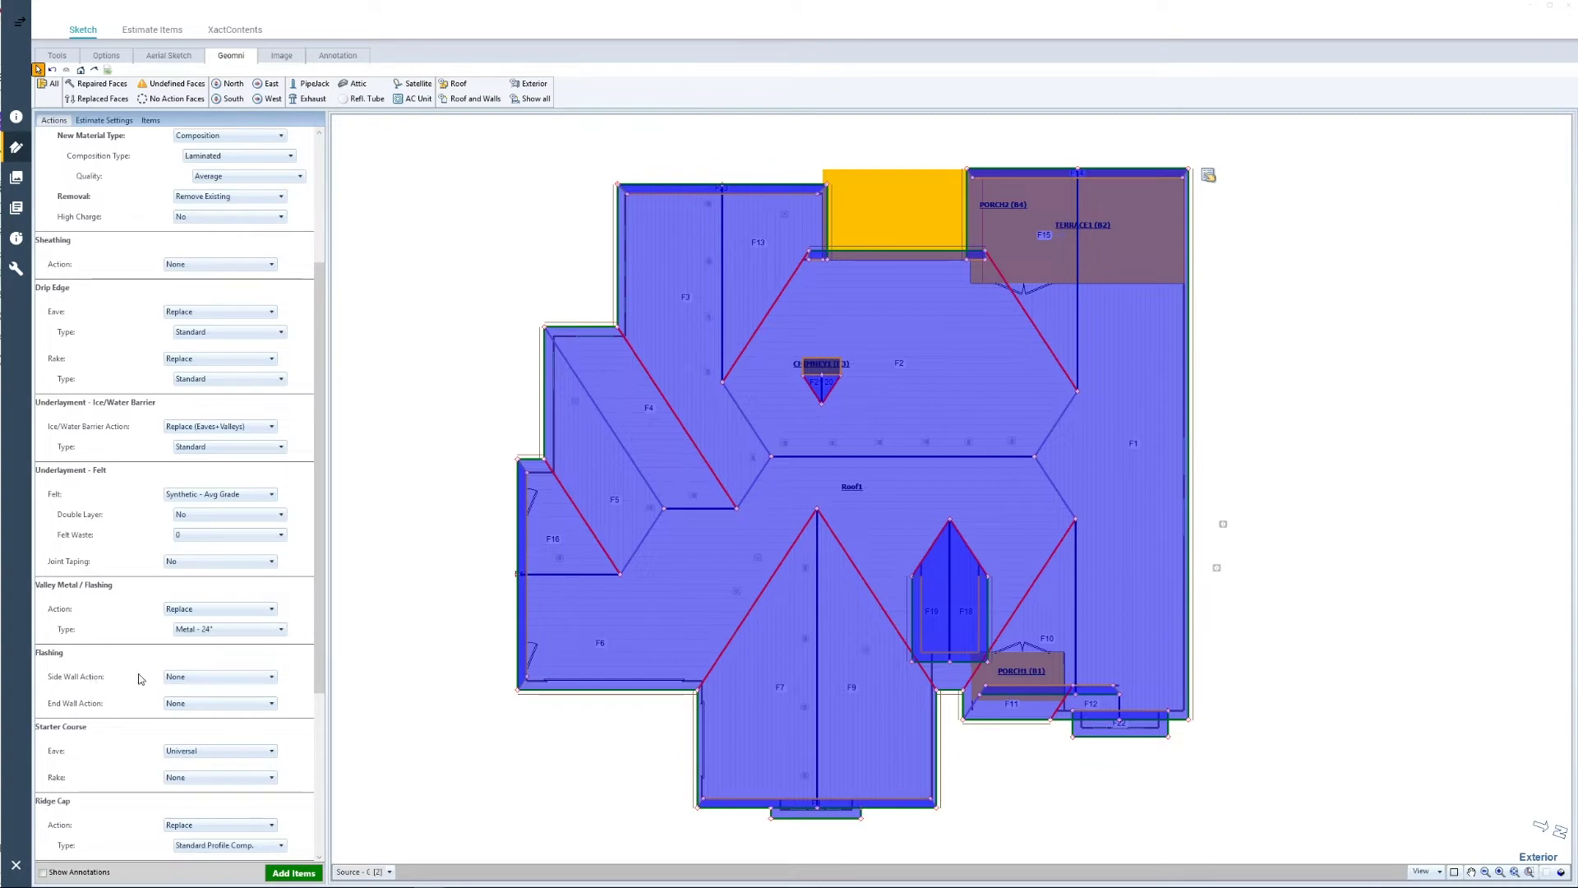
scroll(157, 710, "down", 3)
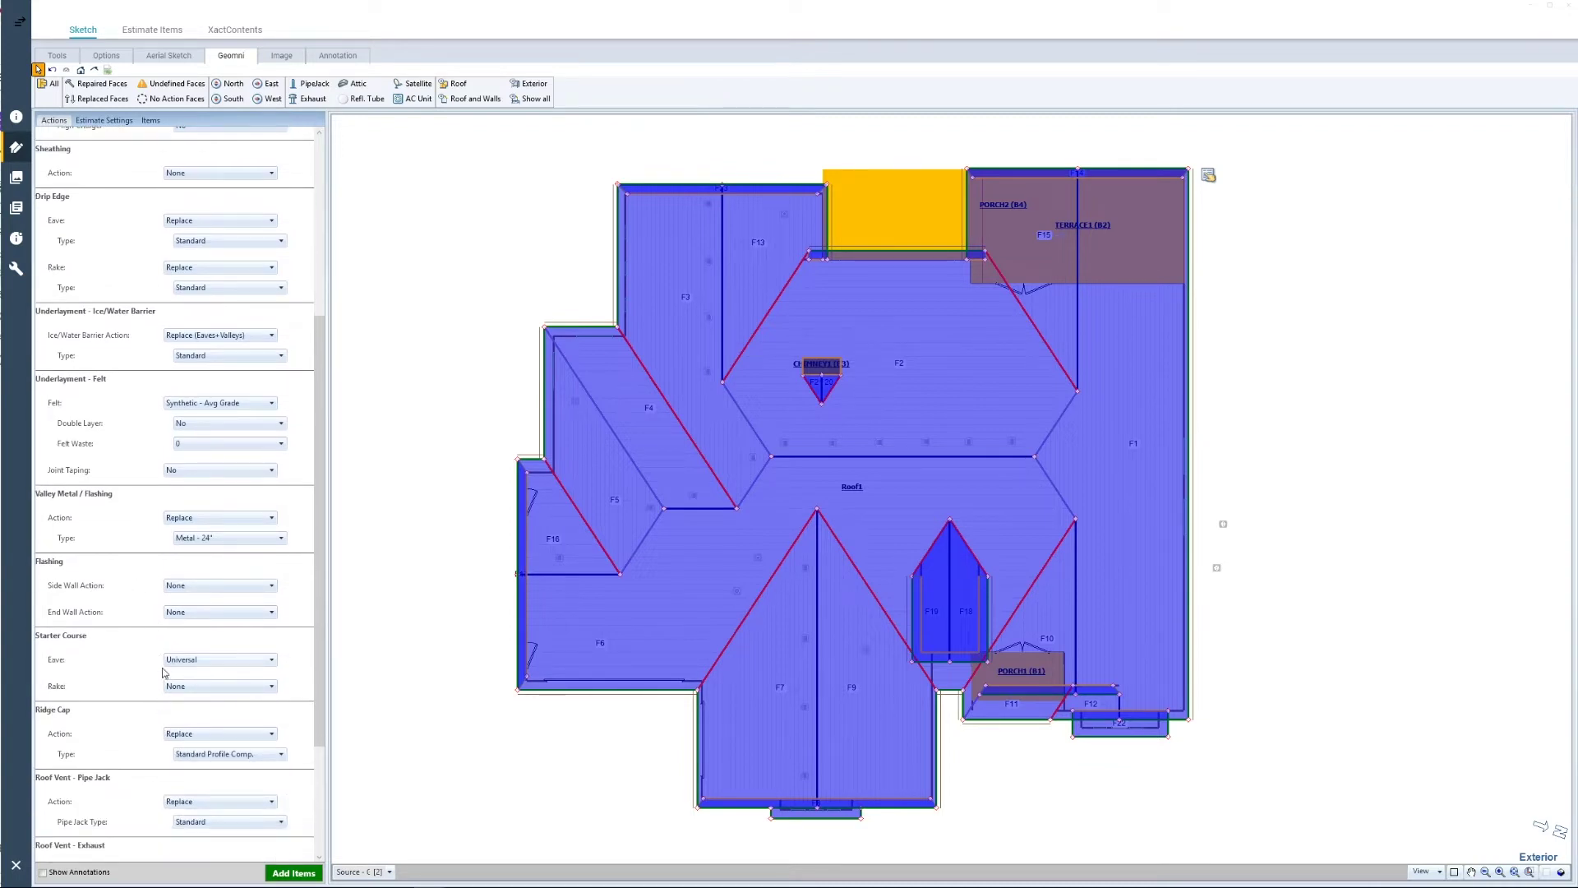
scroll(133, 712, "down", 1)
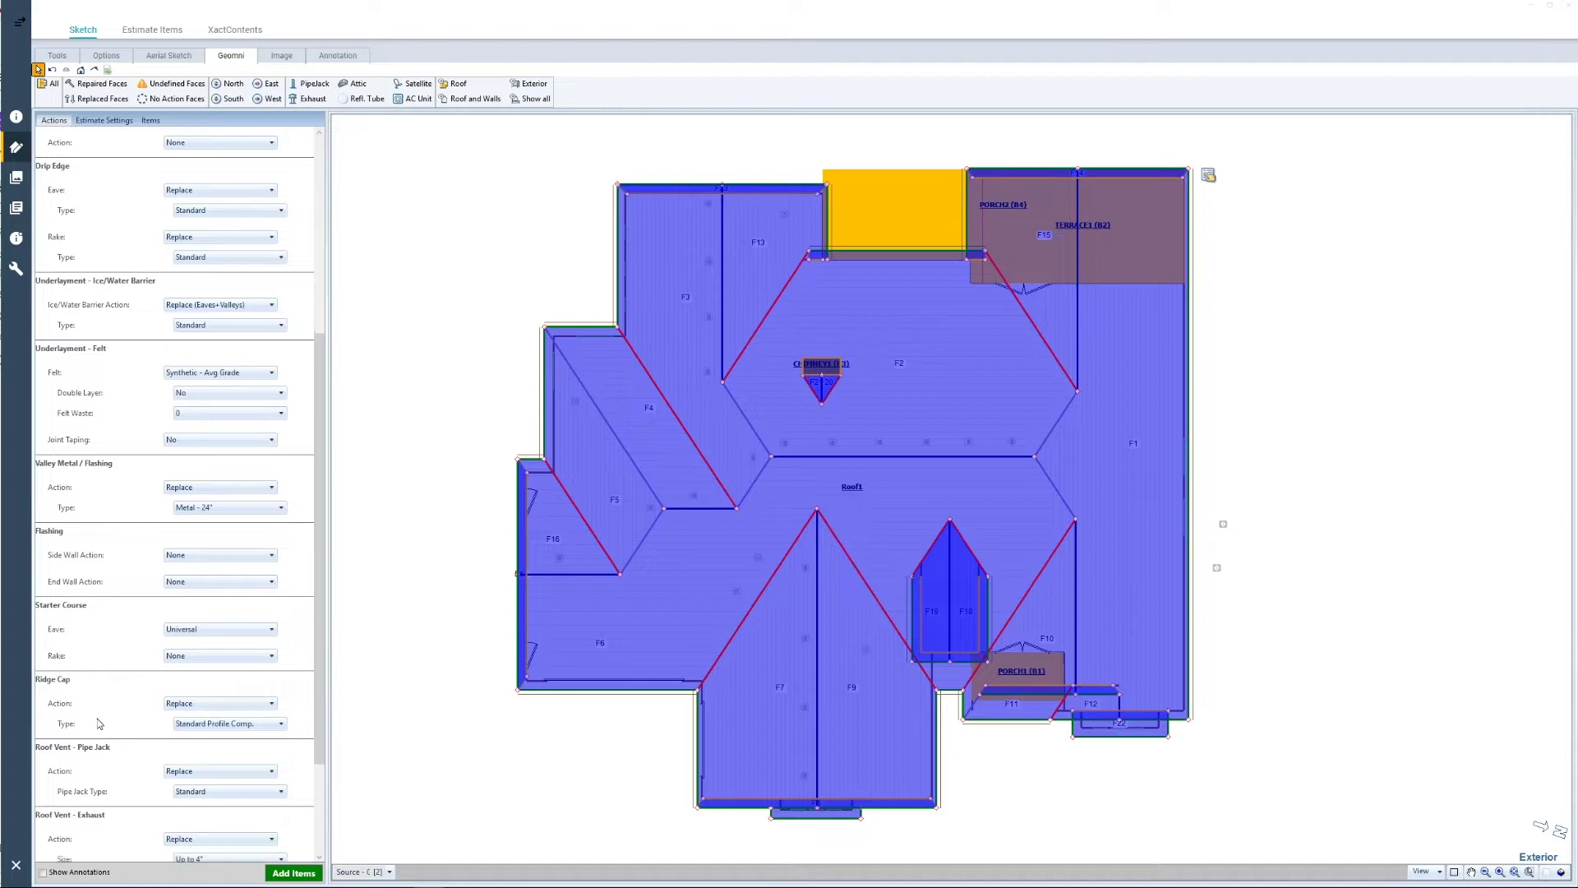
left_click(195, 726)
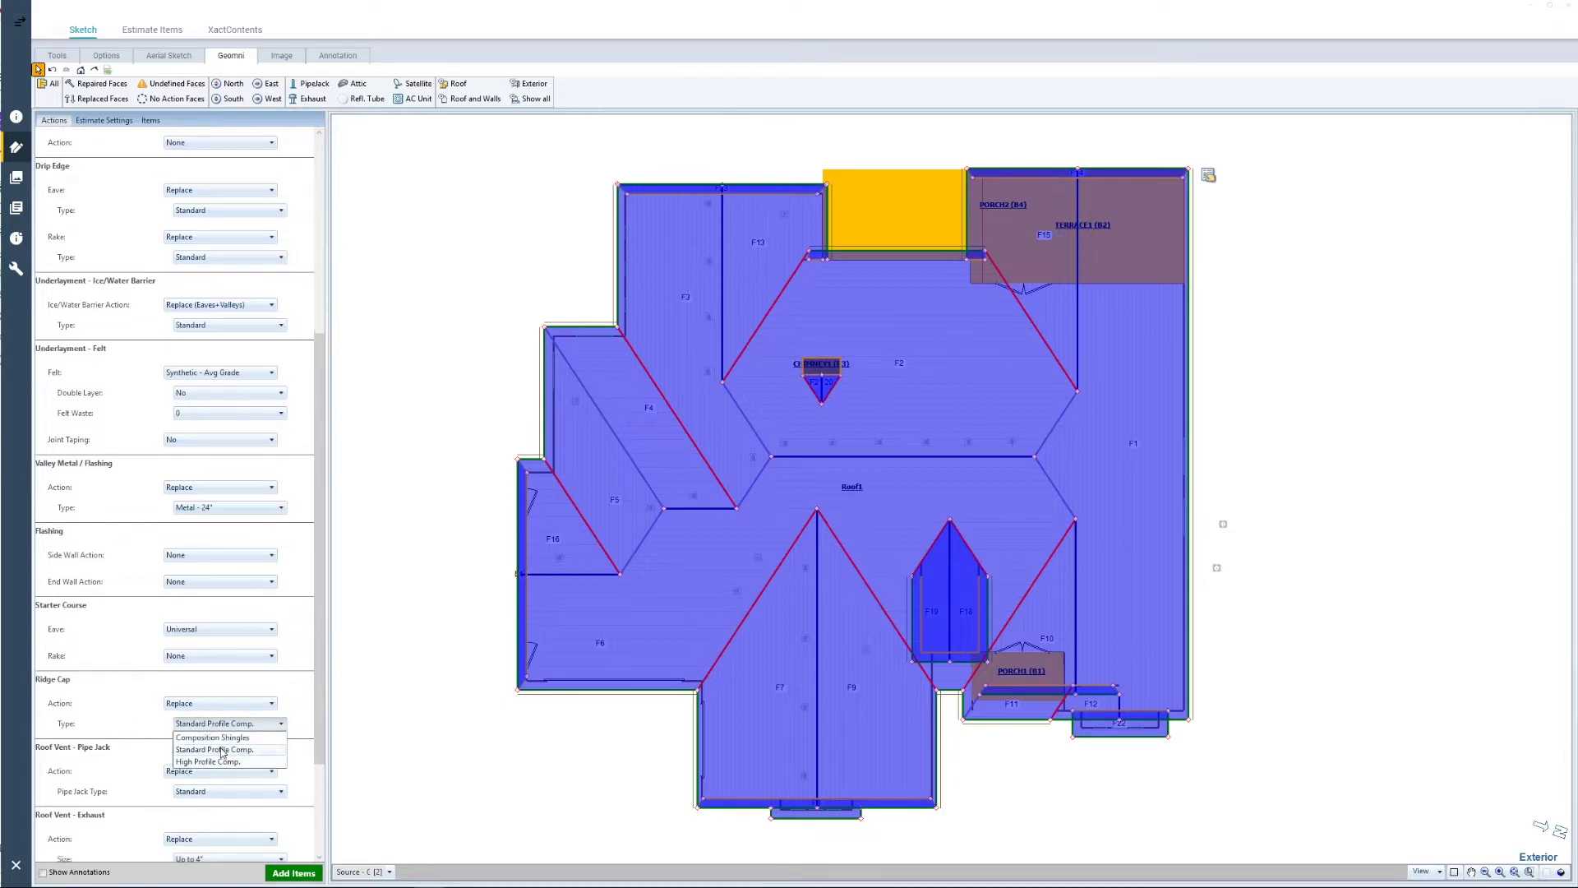
left_click(334, 739)
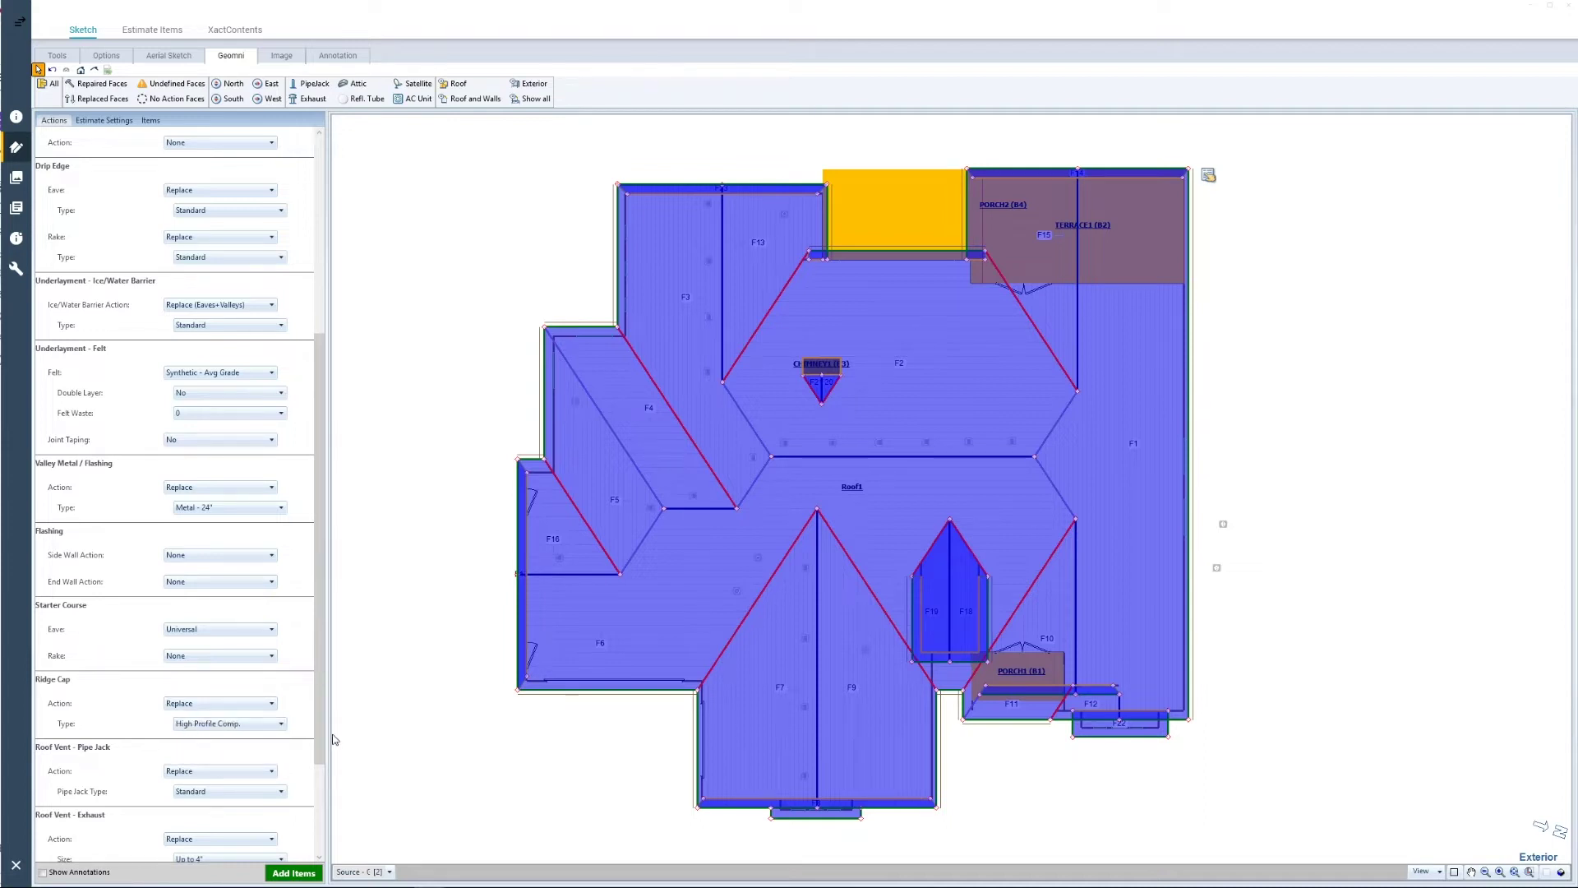
scroll(200, 697, "down", 4)
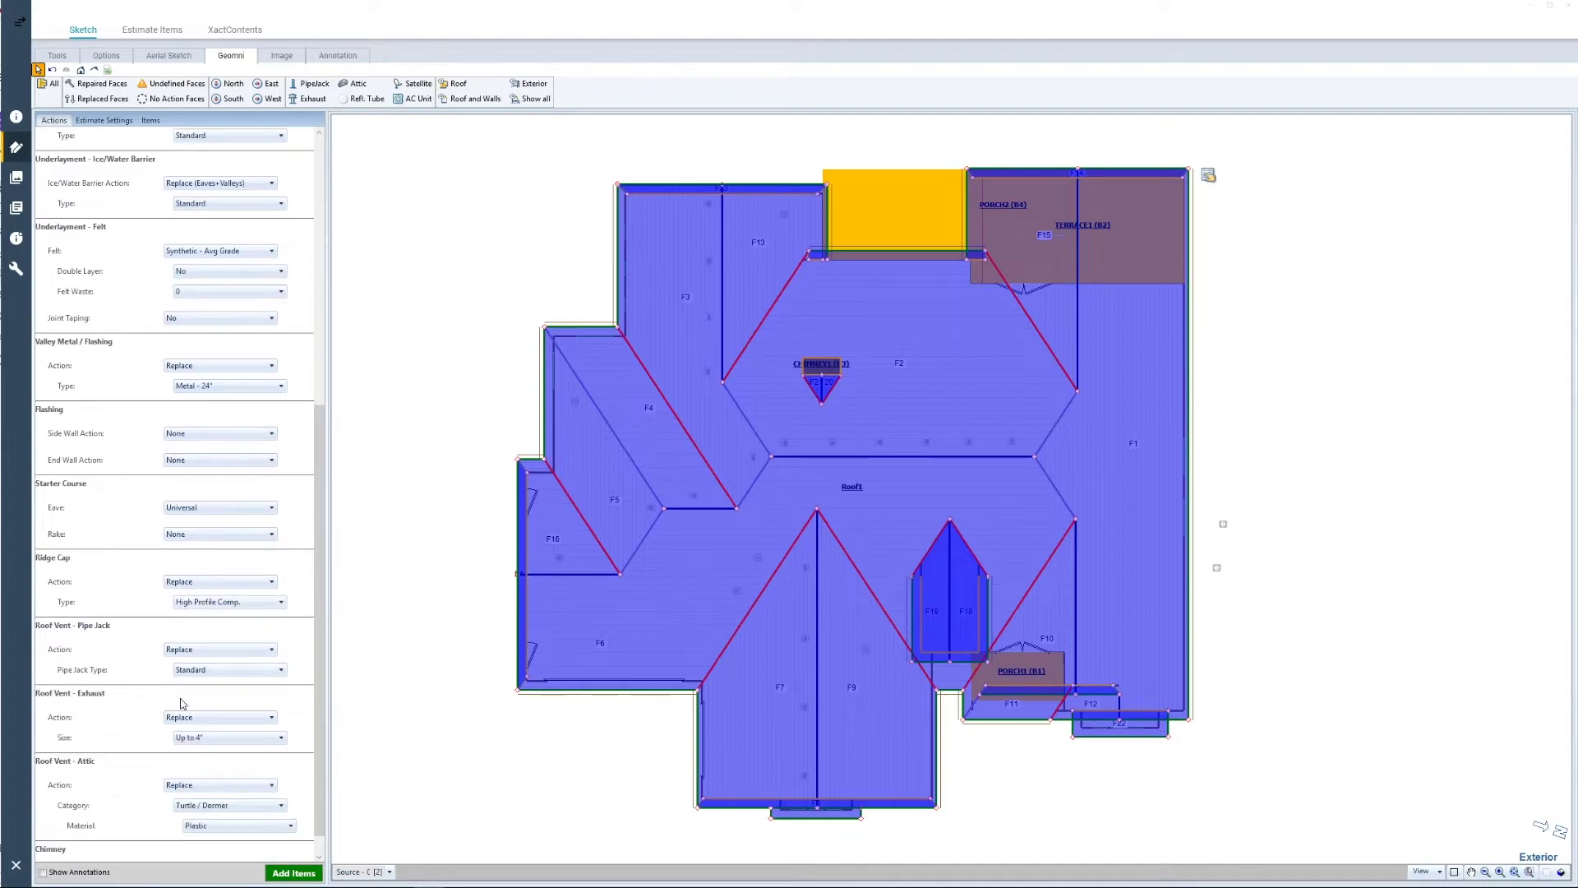
scroll(181, 704, "down", 1)
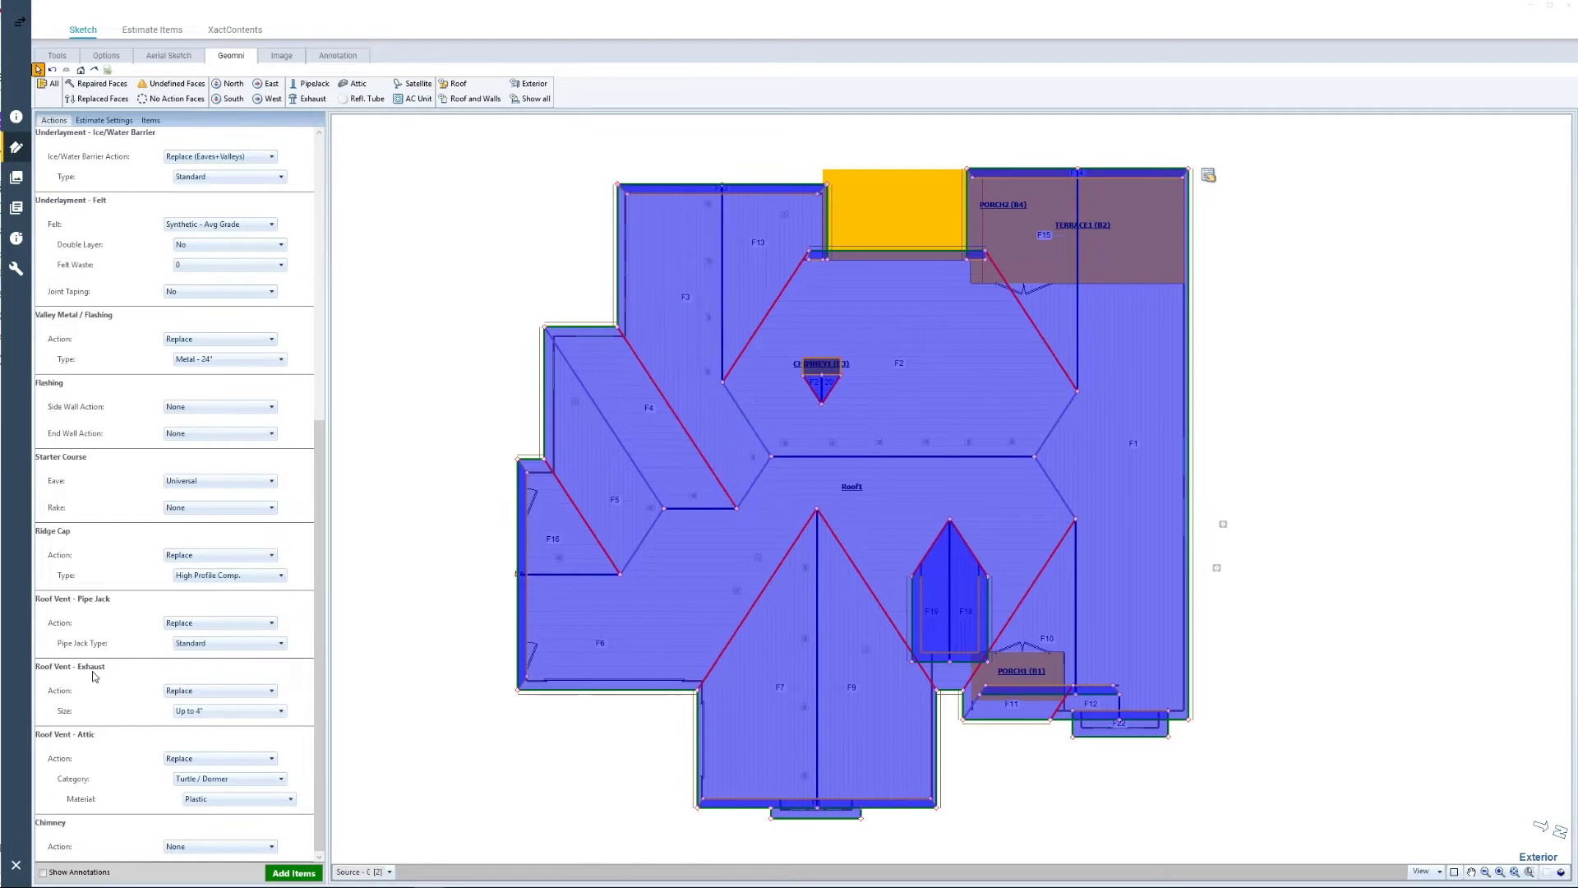
left_click(246, 711)
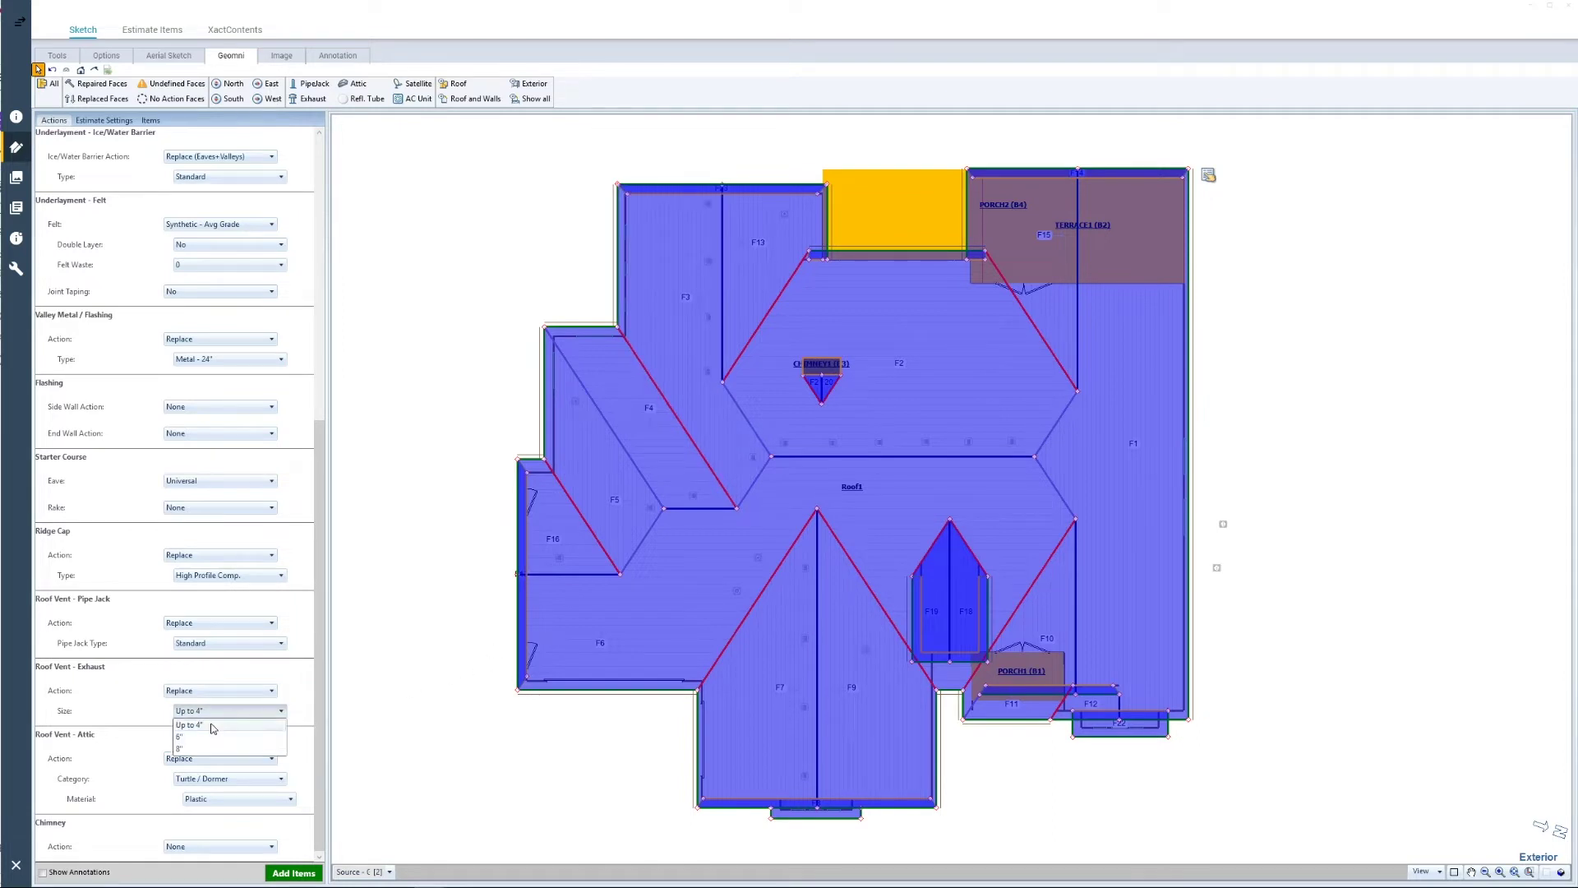
left_click(198, 736)
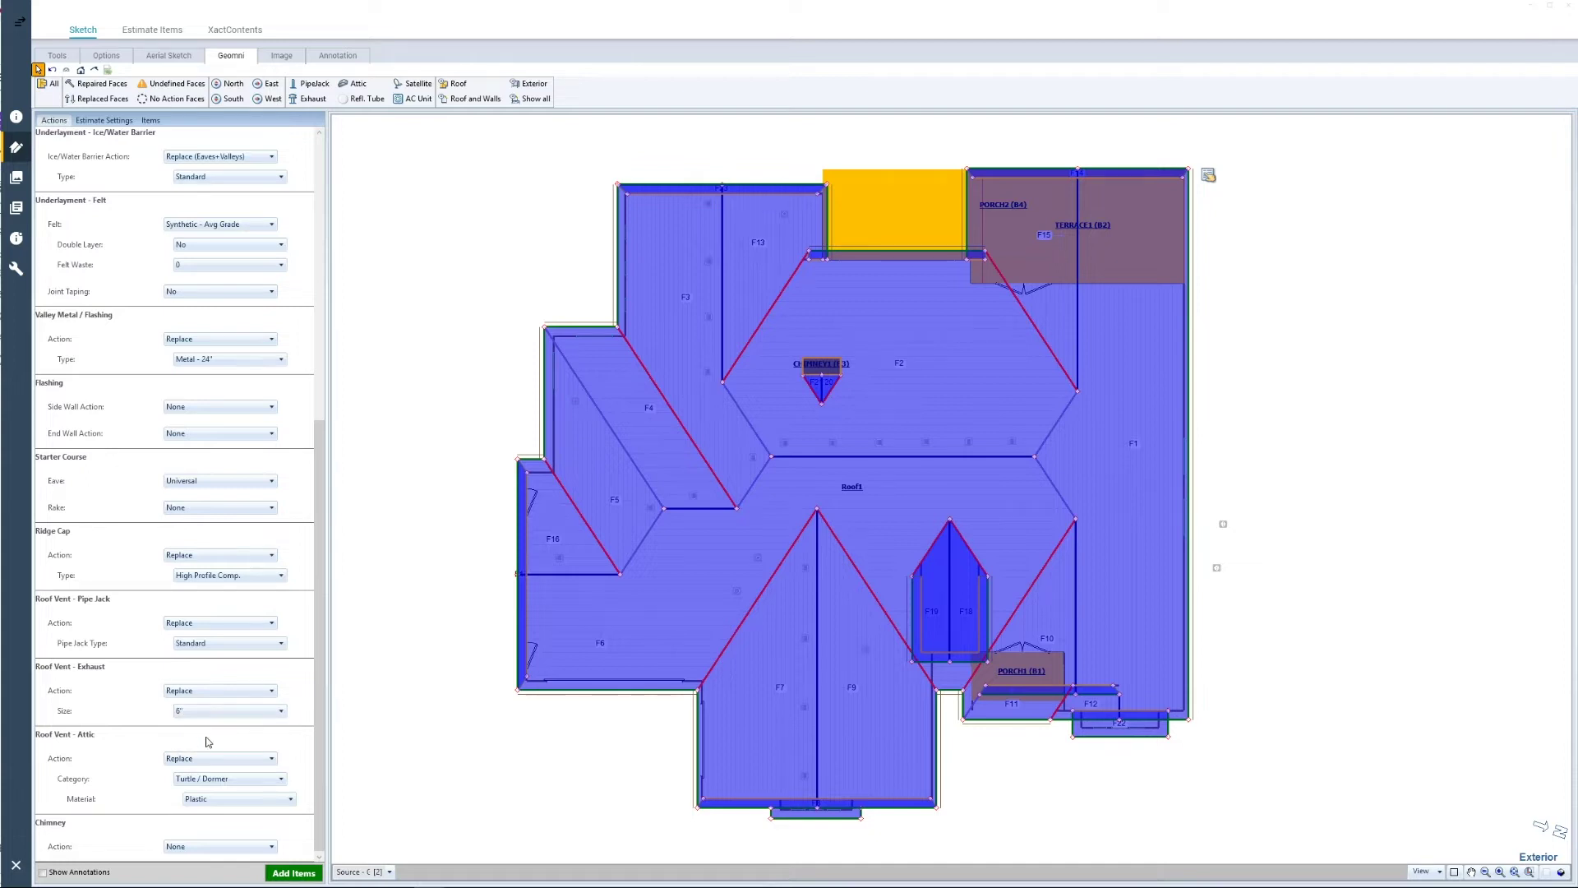
scroll(196, 379, "up", 6)
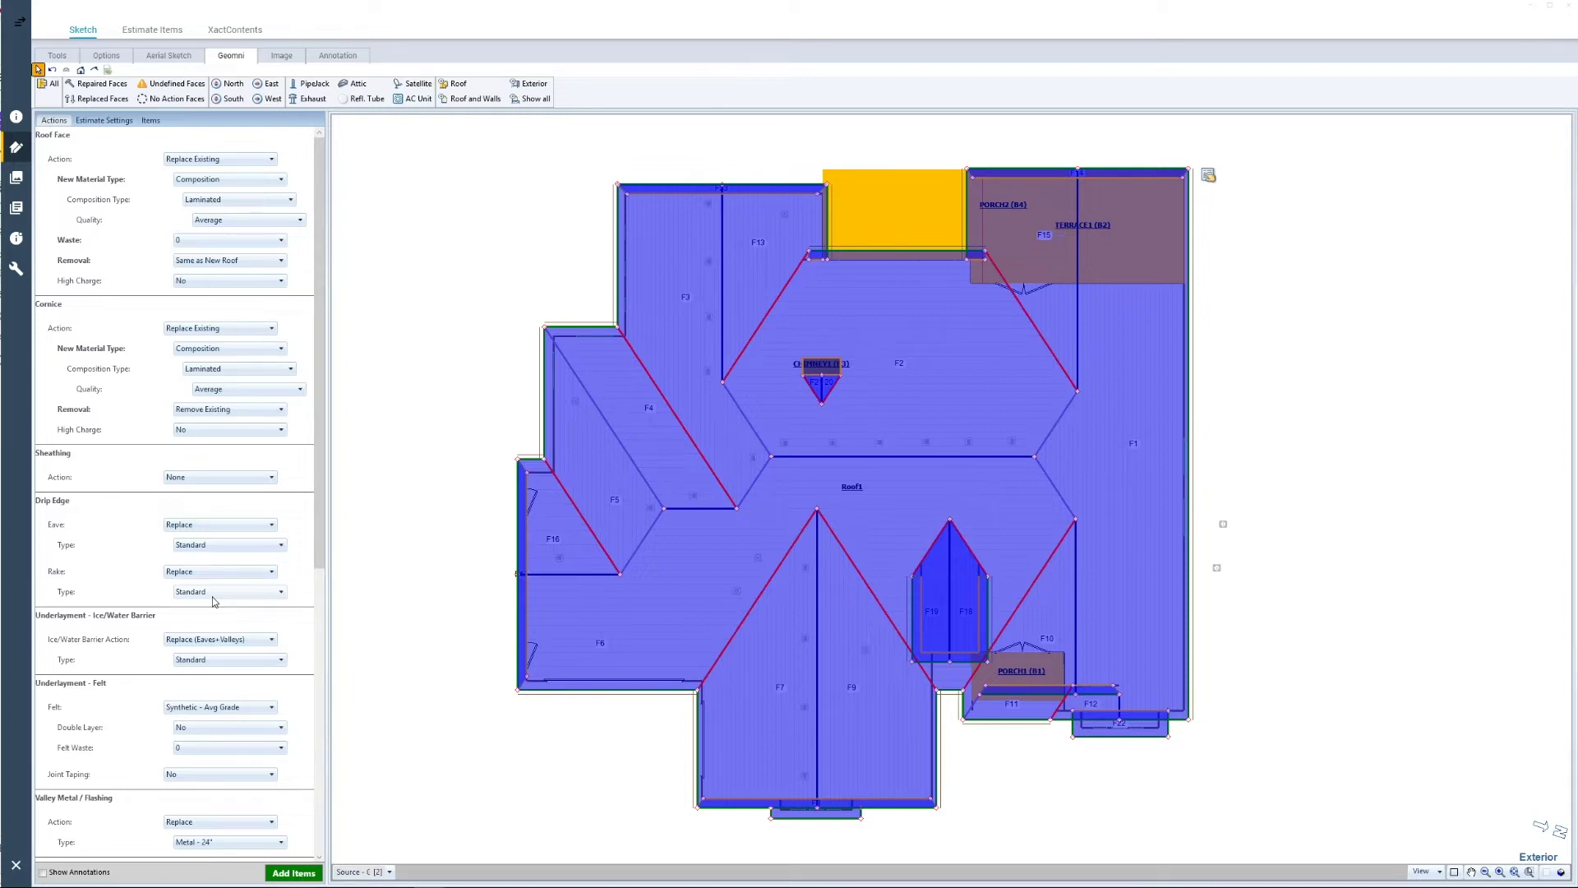
List the estimate line items and check which faces get Steep Charge (Over 12/12).
left_click(149, 123)
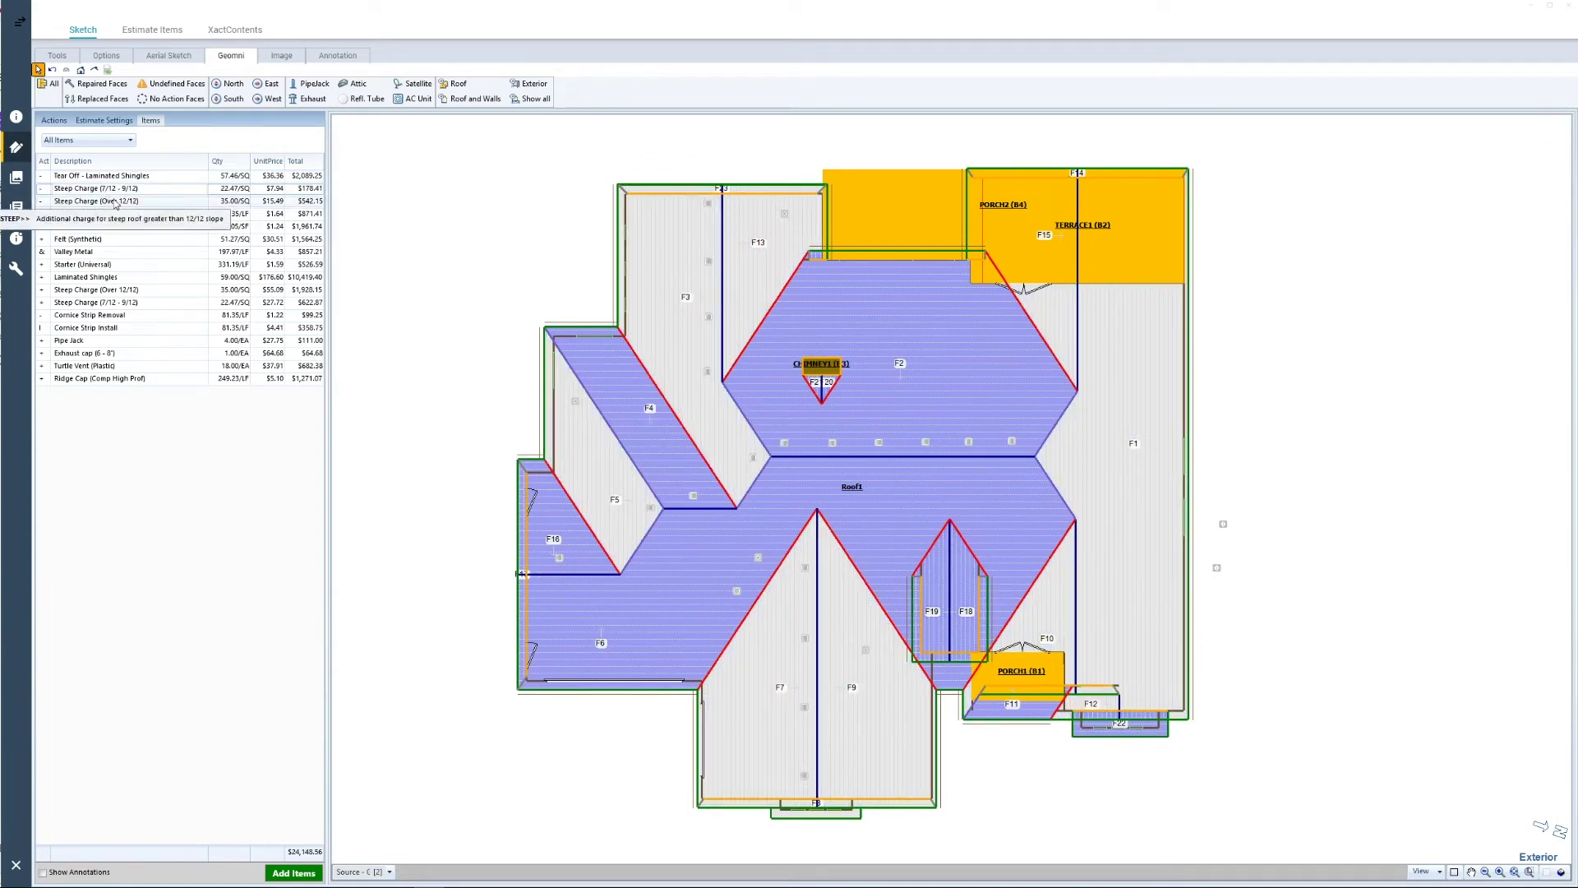
left_click(115, 204)
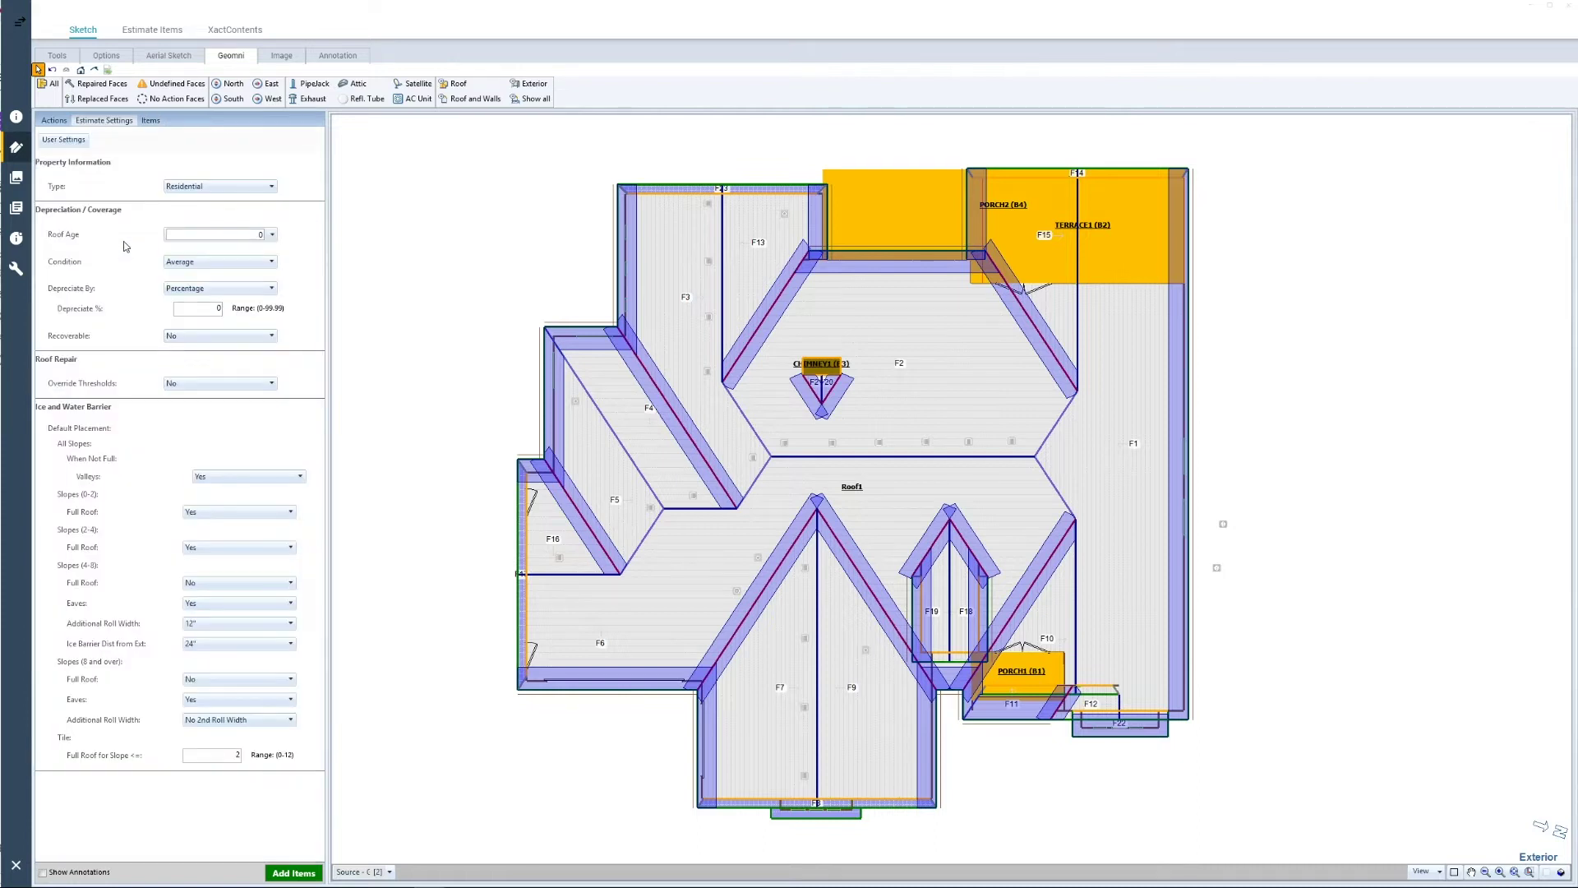
Set ice and water barrier in valleys to No and review the updated line items.
left_click(204, 479)
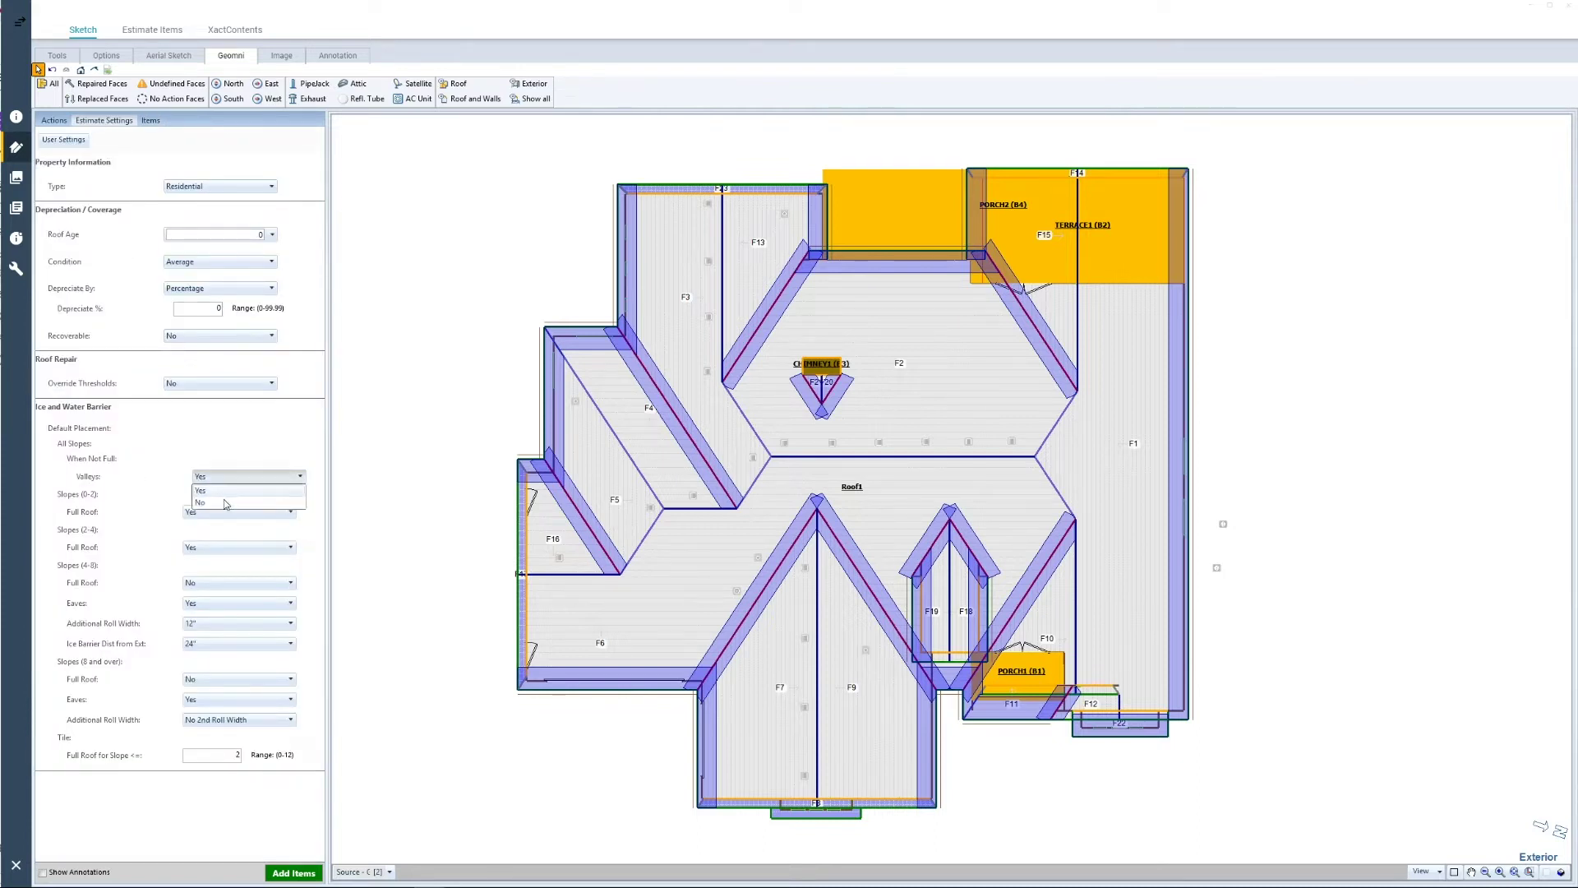
left_click(284, 507)
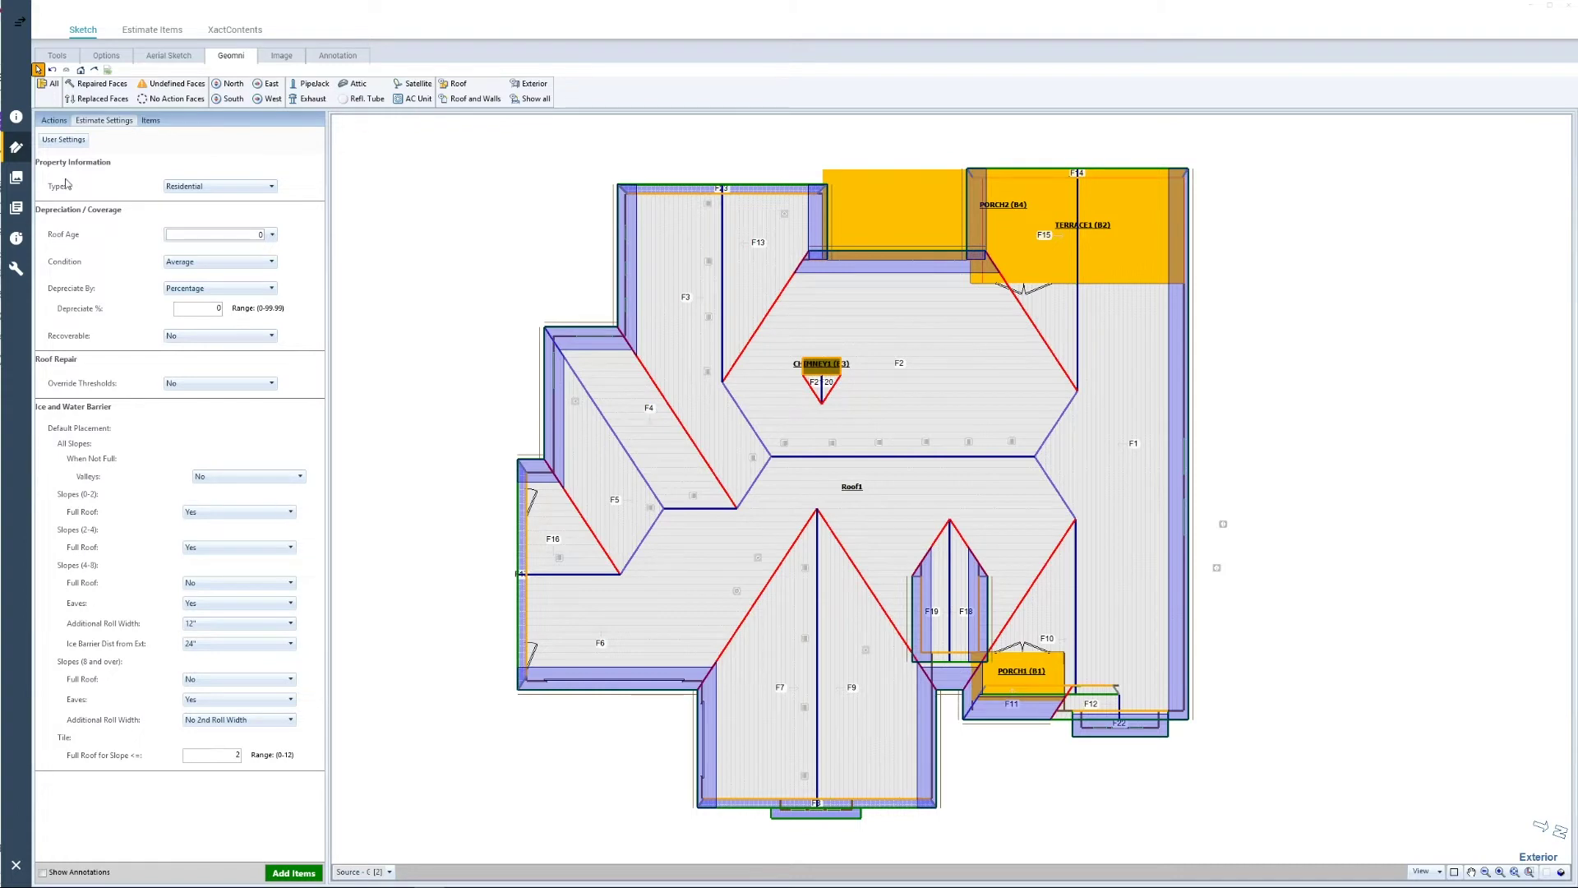
left_click(58, 121)
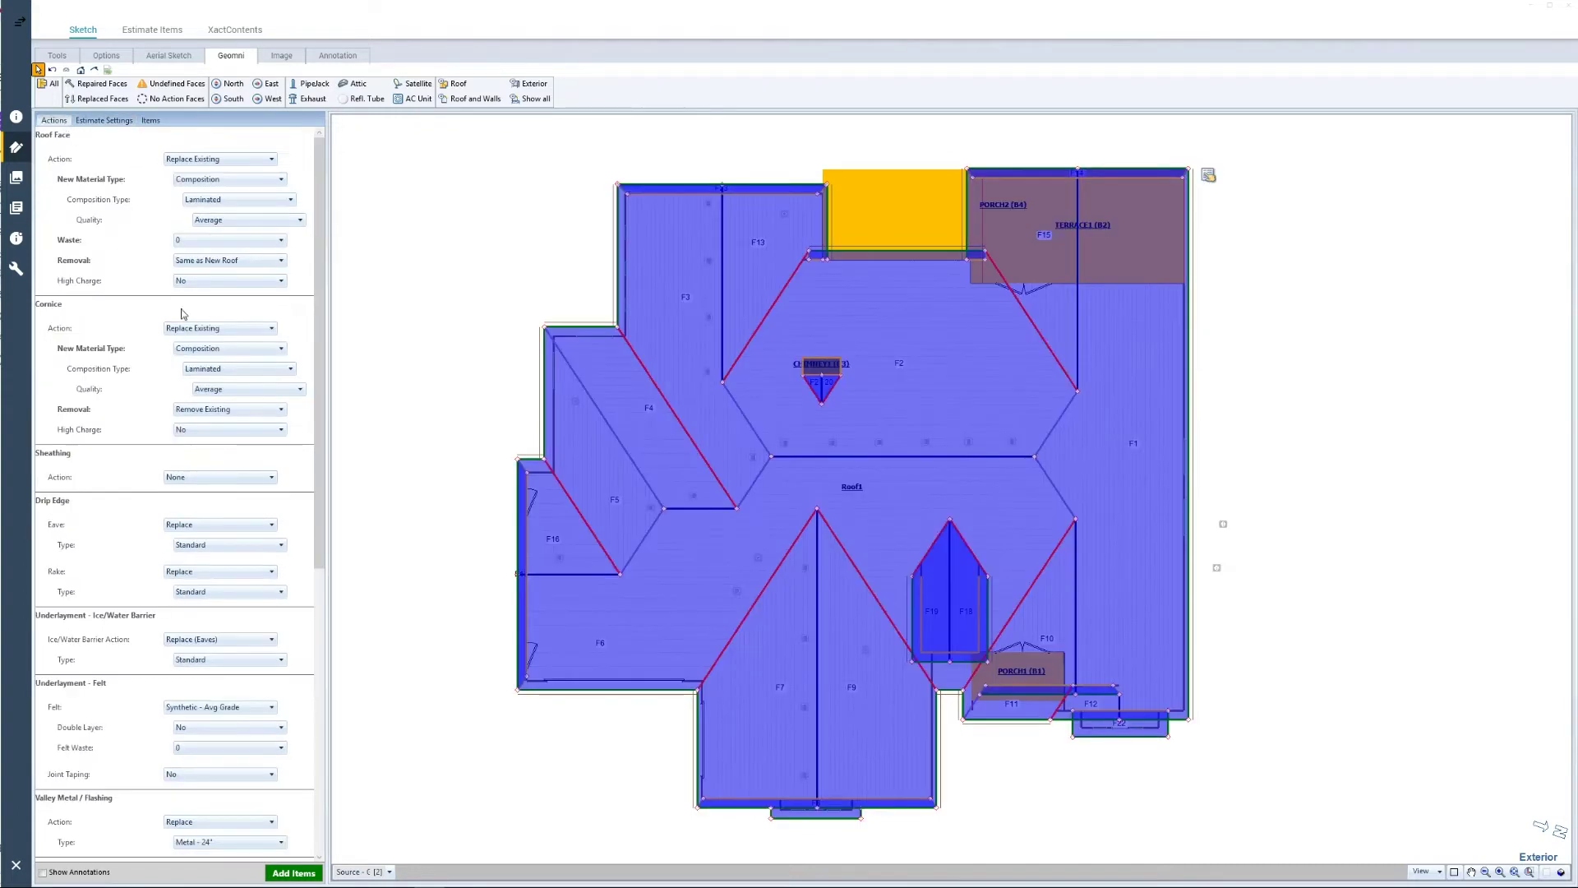
left_click(150, 121)
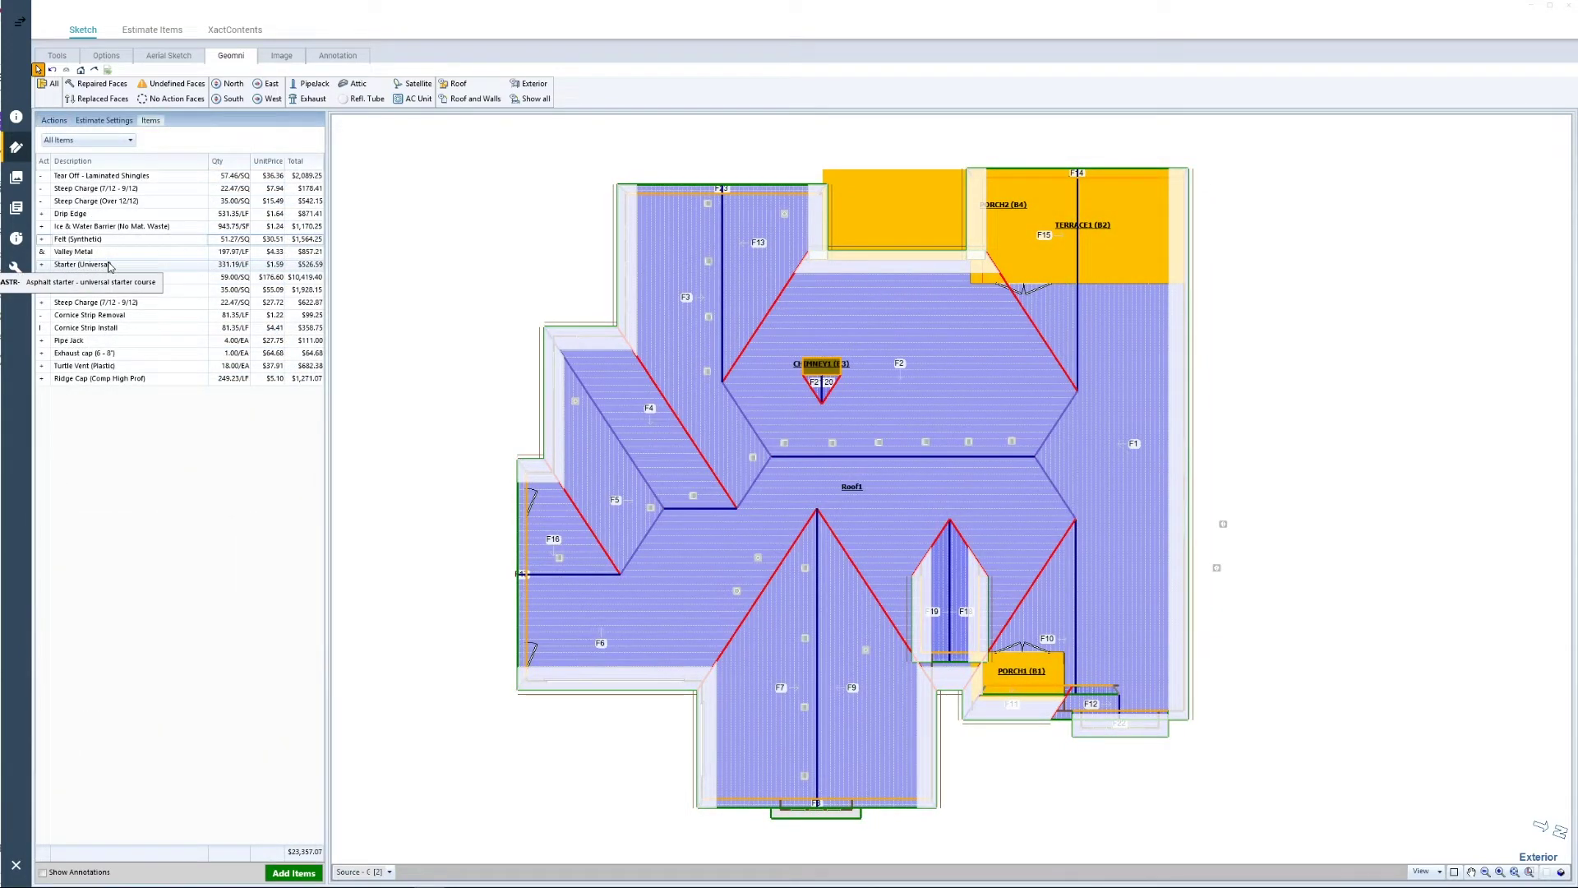
Show starter, pipe jack, exhaust cap and turtle vent locations; add a fifth pipe jack on F1.
left_click(101, 266)
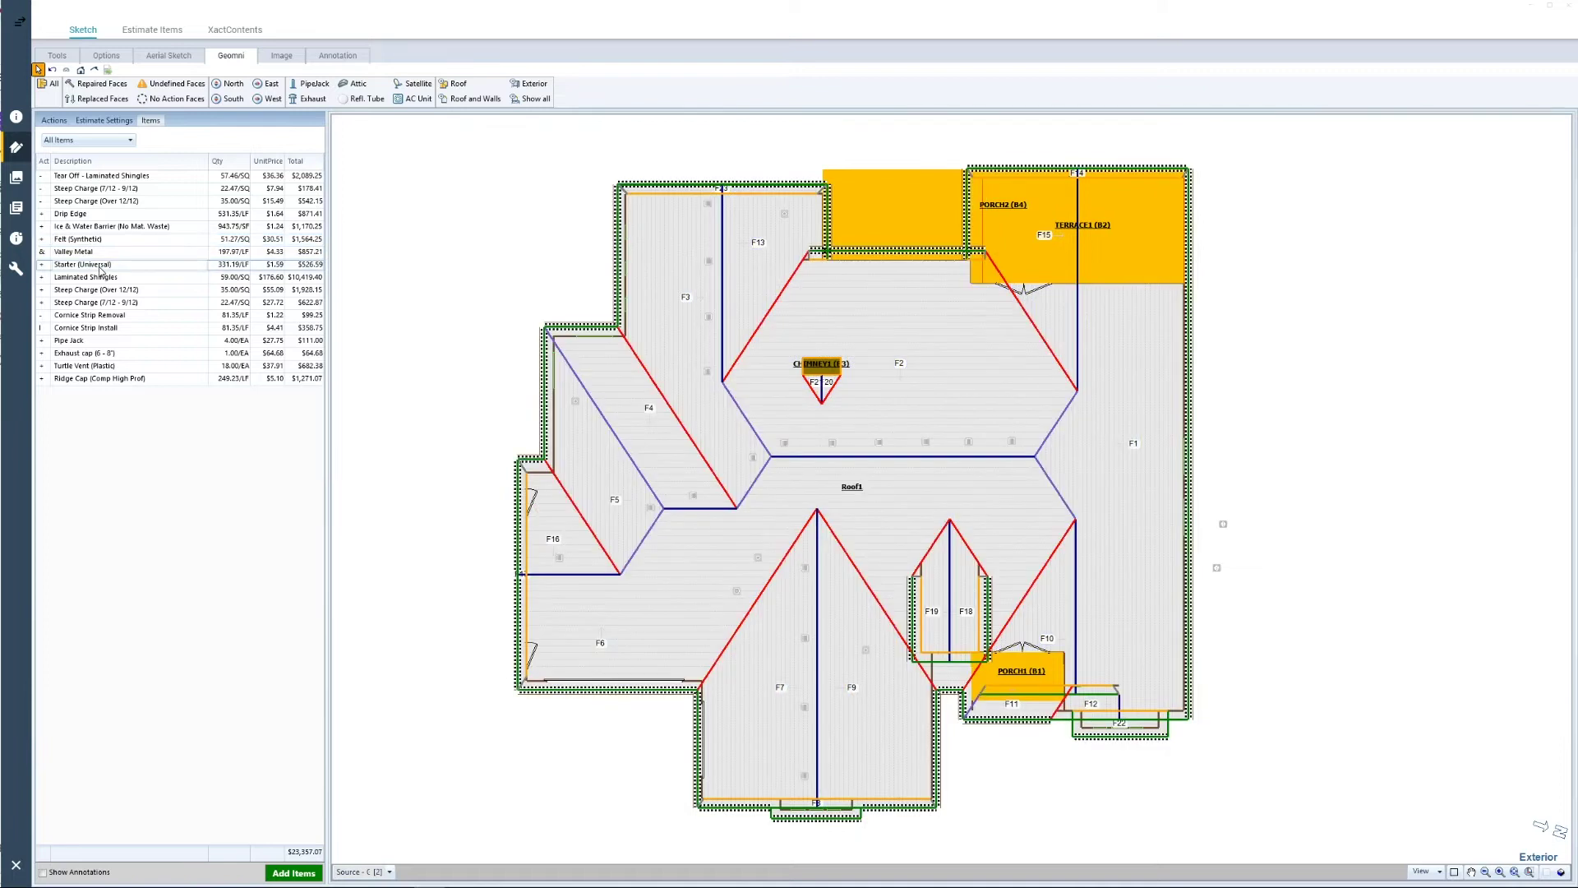
left_click(83, 341)
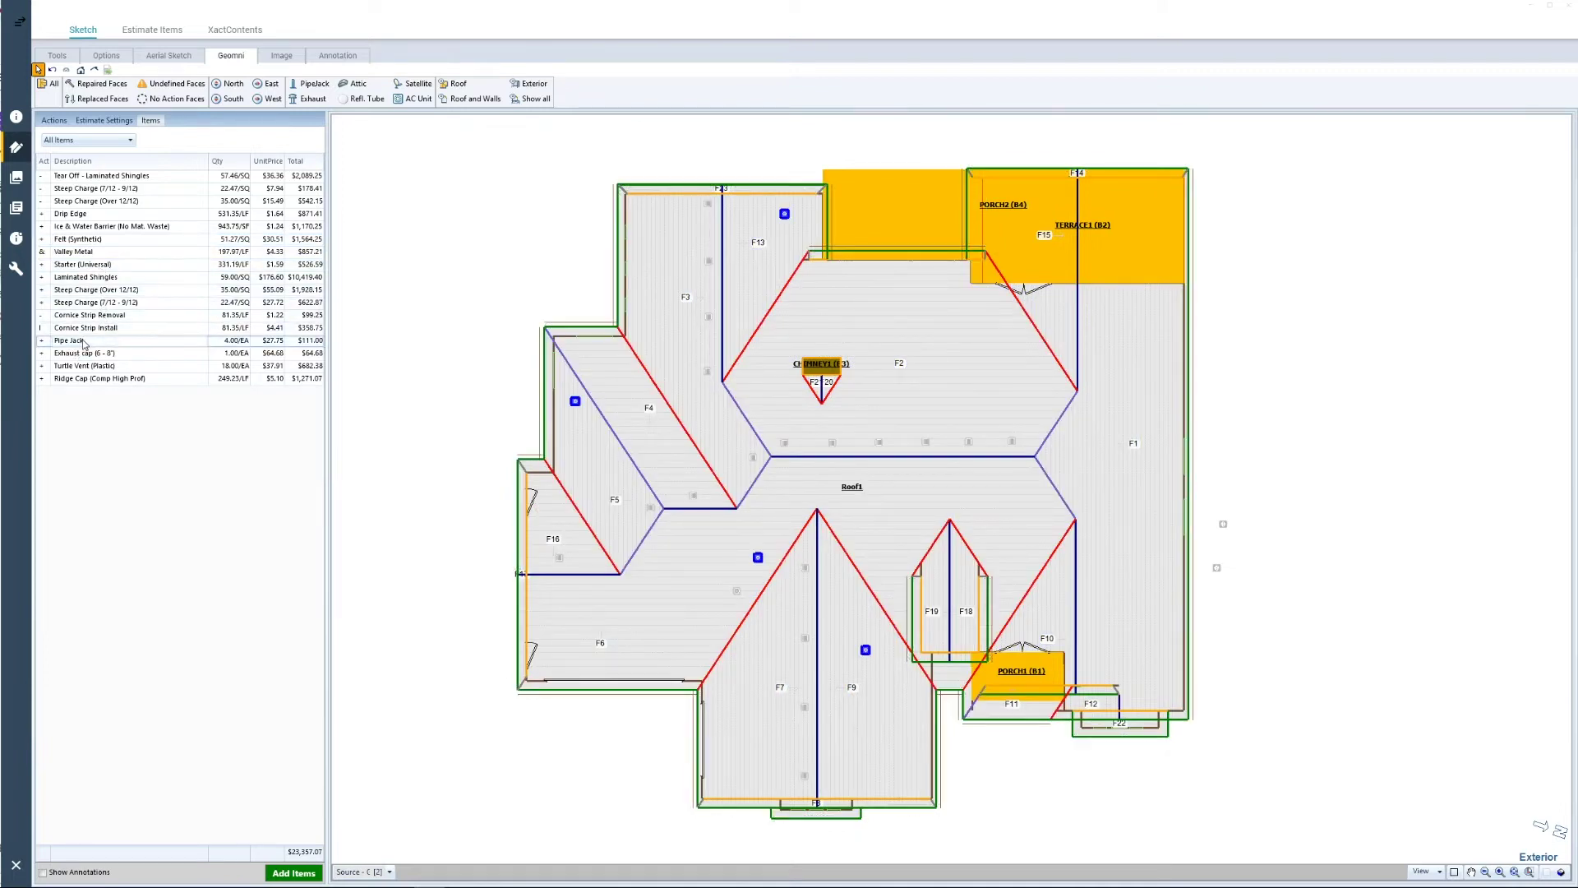
left_click(87, 356)
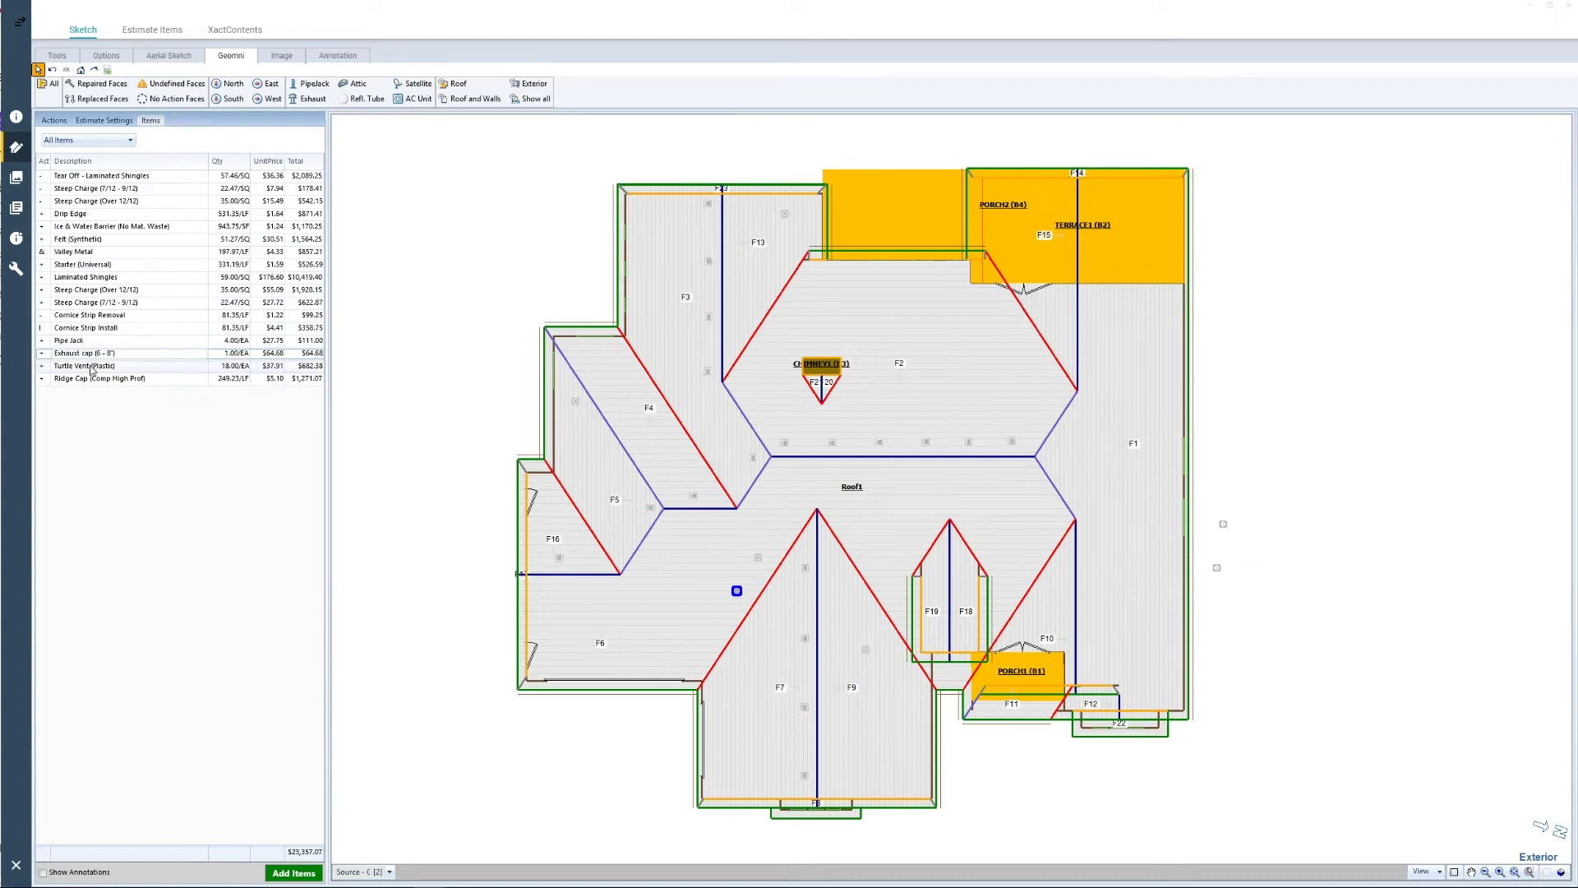
left_click(94, 367)
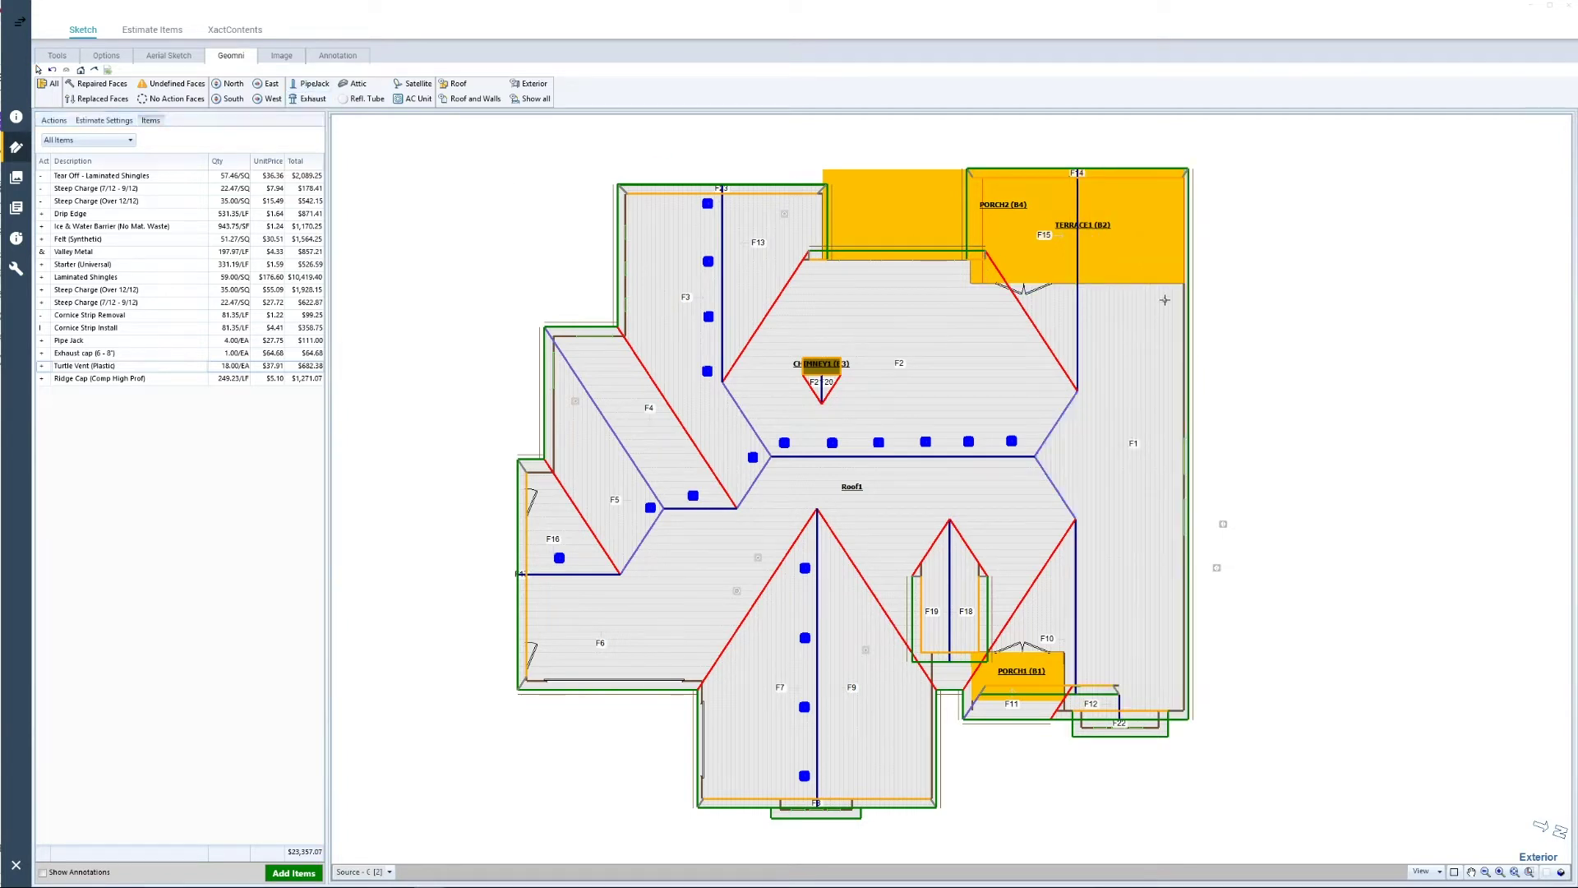
left_click(1094, 372)
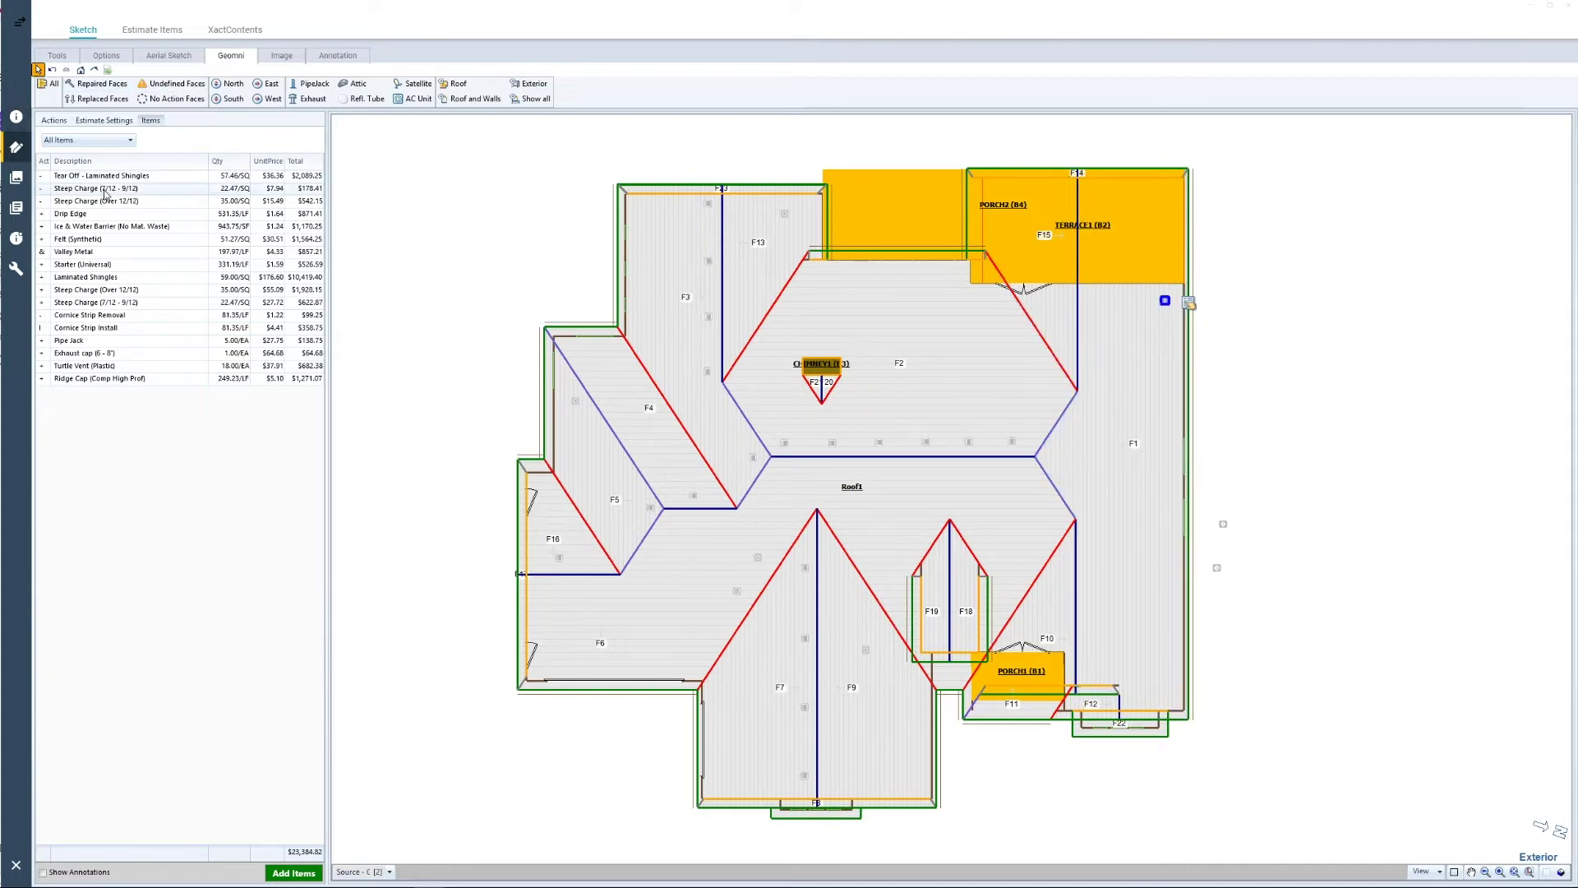
Add the generated roof line items to the estimate and view them.
left_click(54, 120)
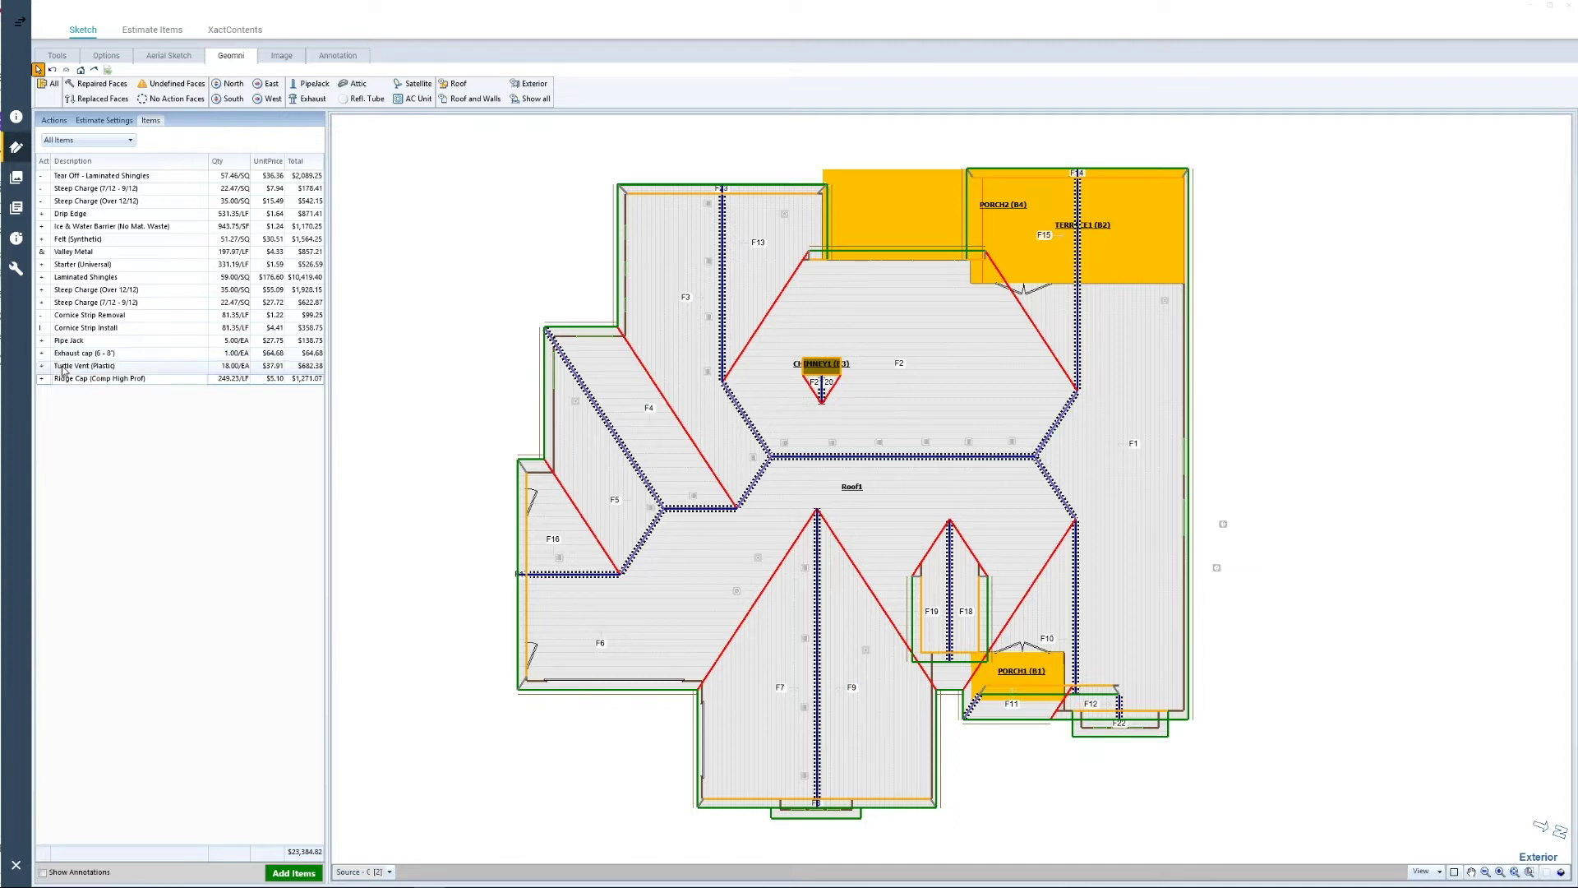
left_click(123, 366)
left_click(292, 873)
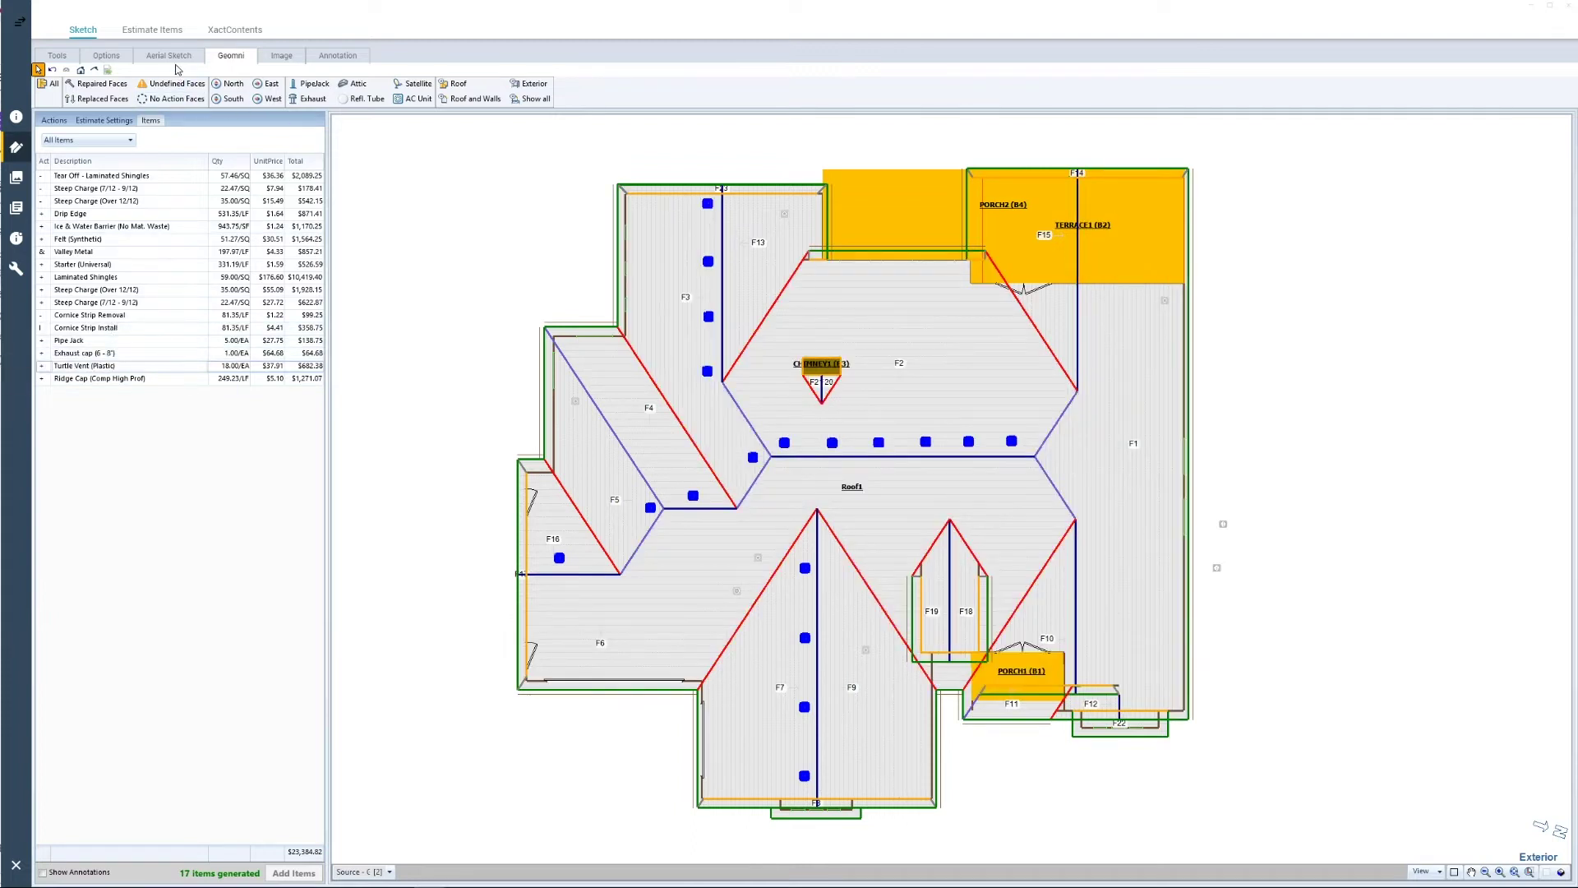
left_click(158, 31)
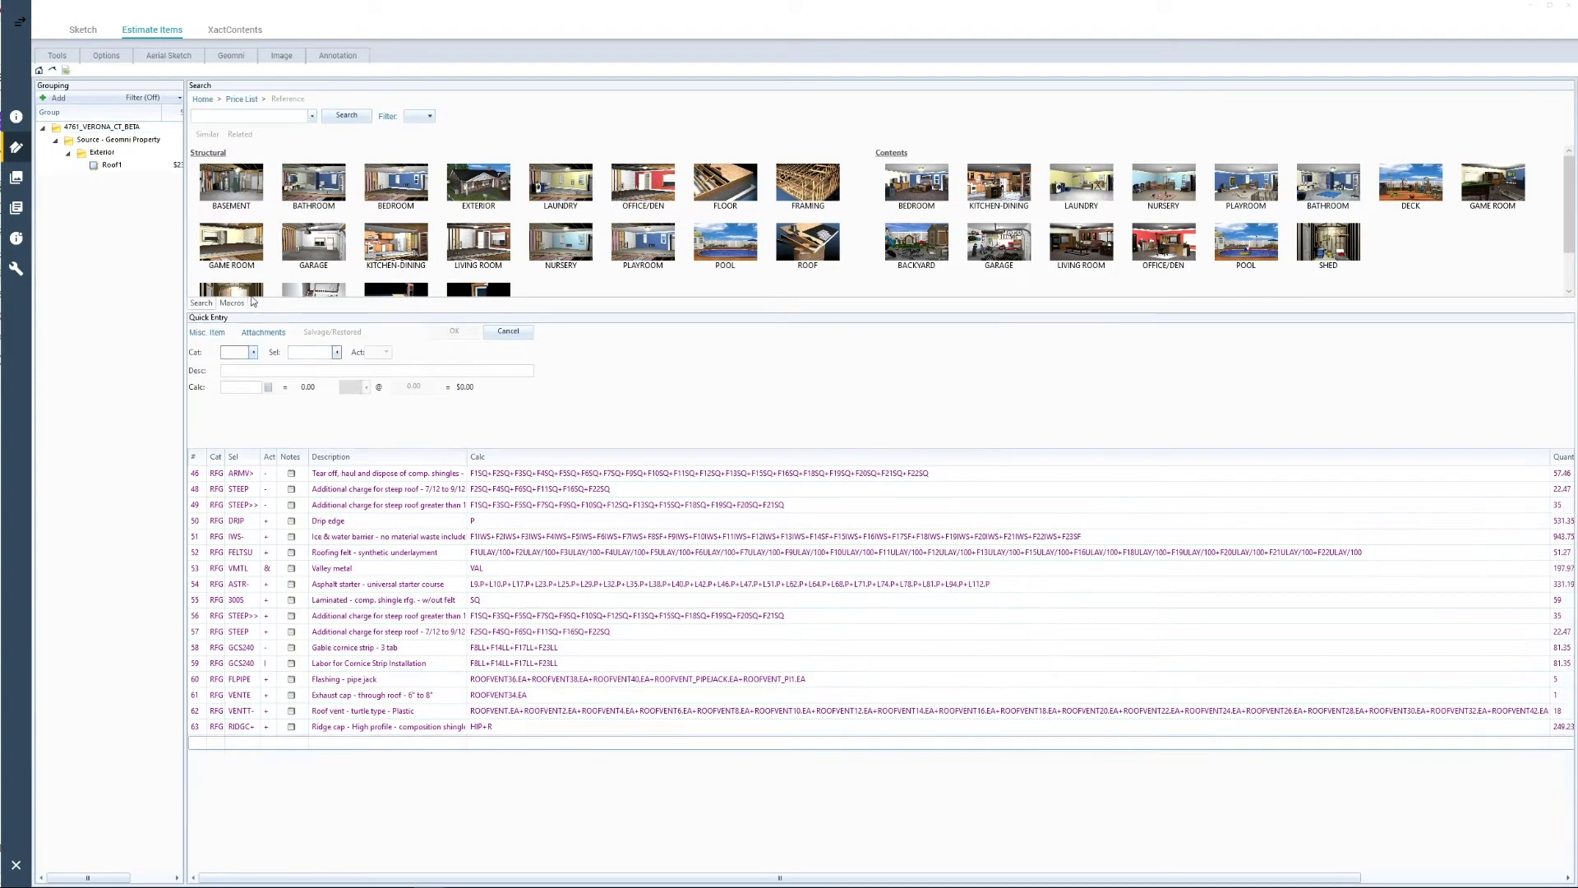
Drag the Grouping panel splitter to widen the grouping tree.
left_click_drag(185, 293, 250, 298)
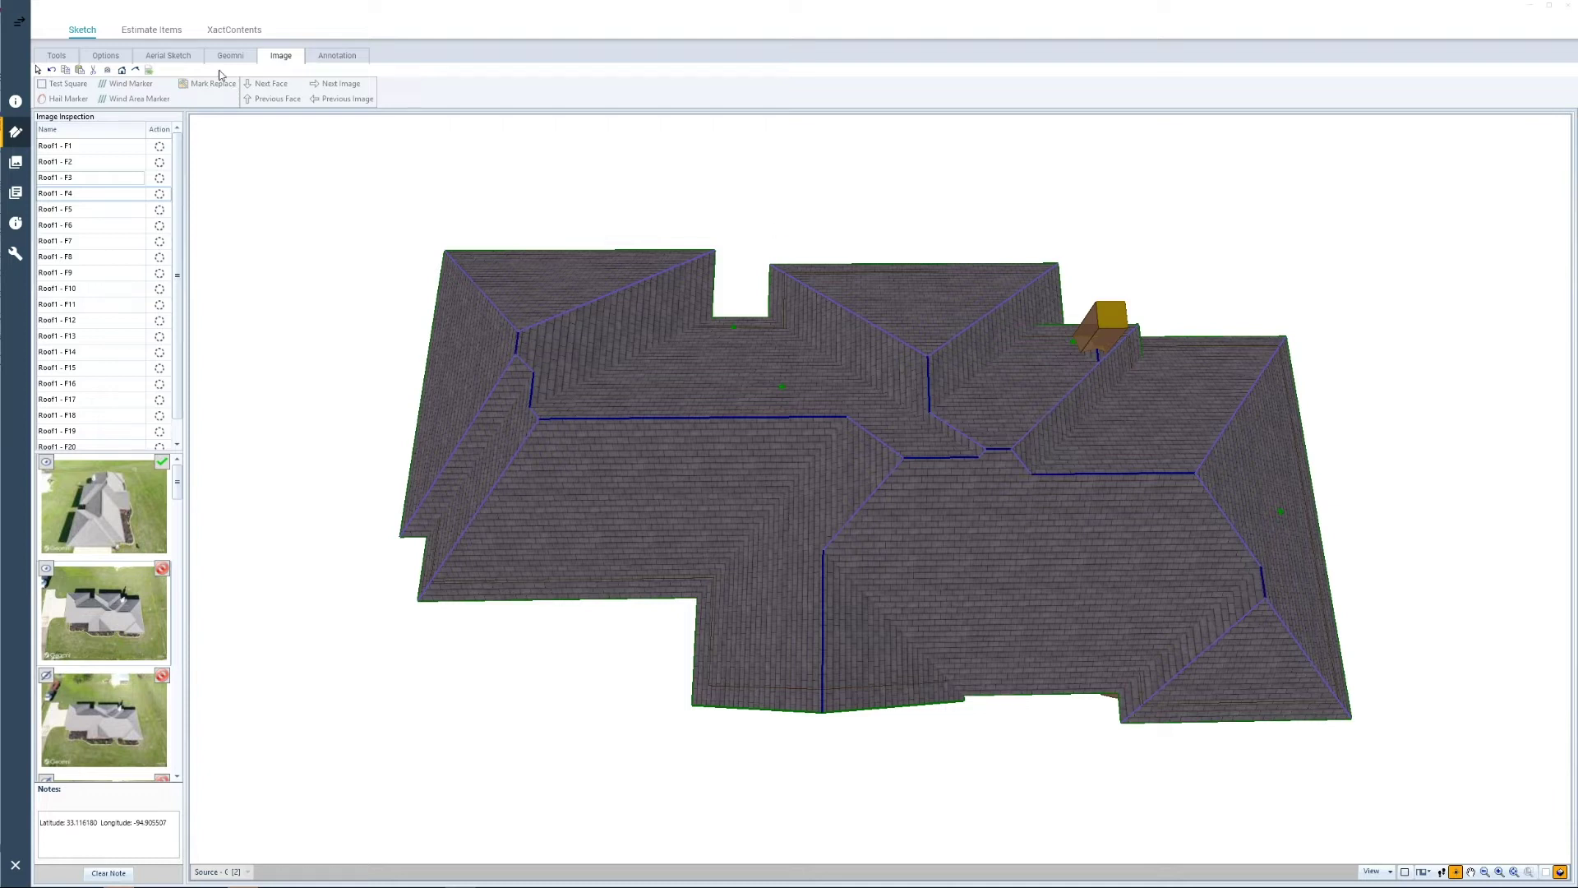
Inspect roof faces F14, F4 and F3 on the 3D model, then view F4's first aerial photo.
left_click(665, 488)
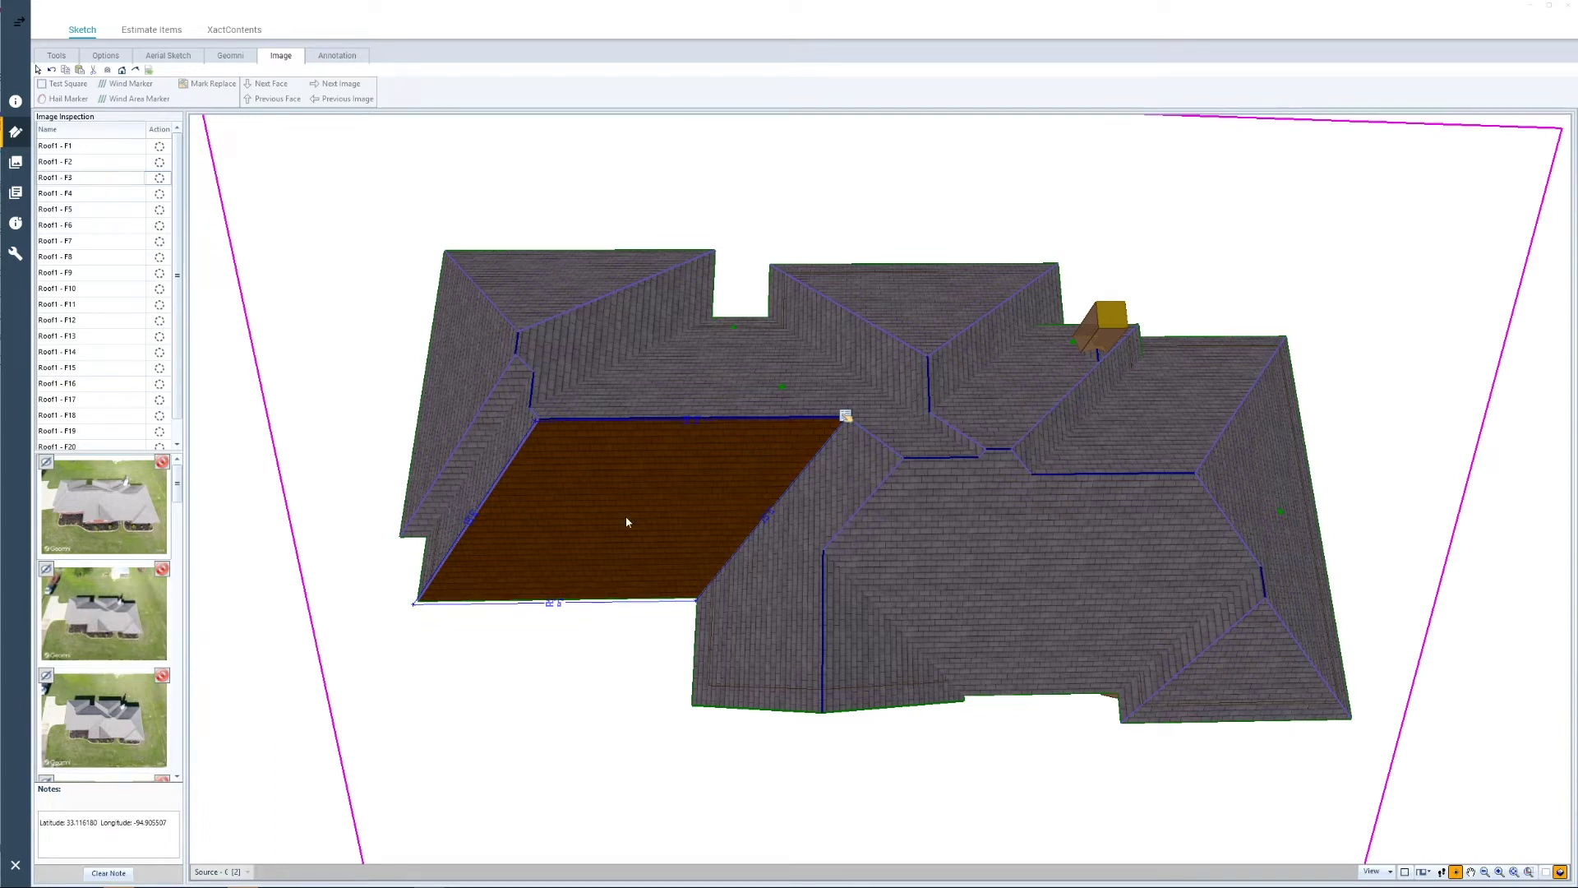
left_click(794, 629)
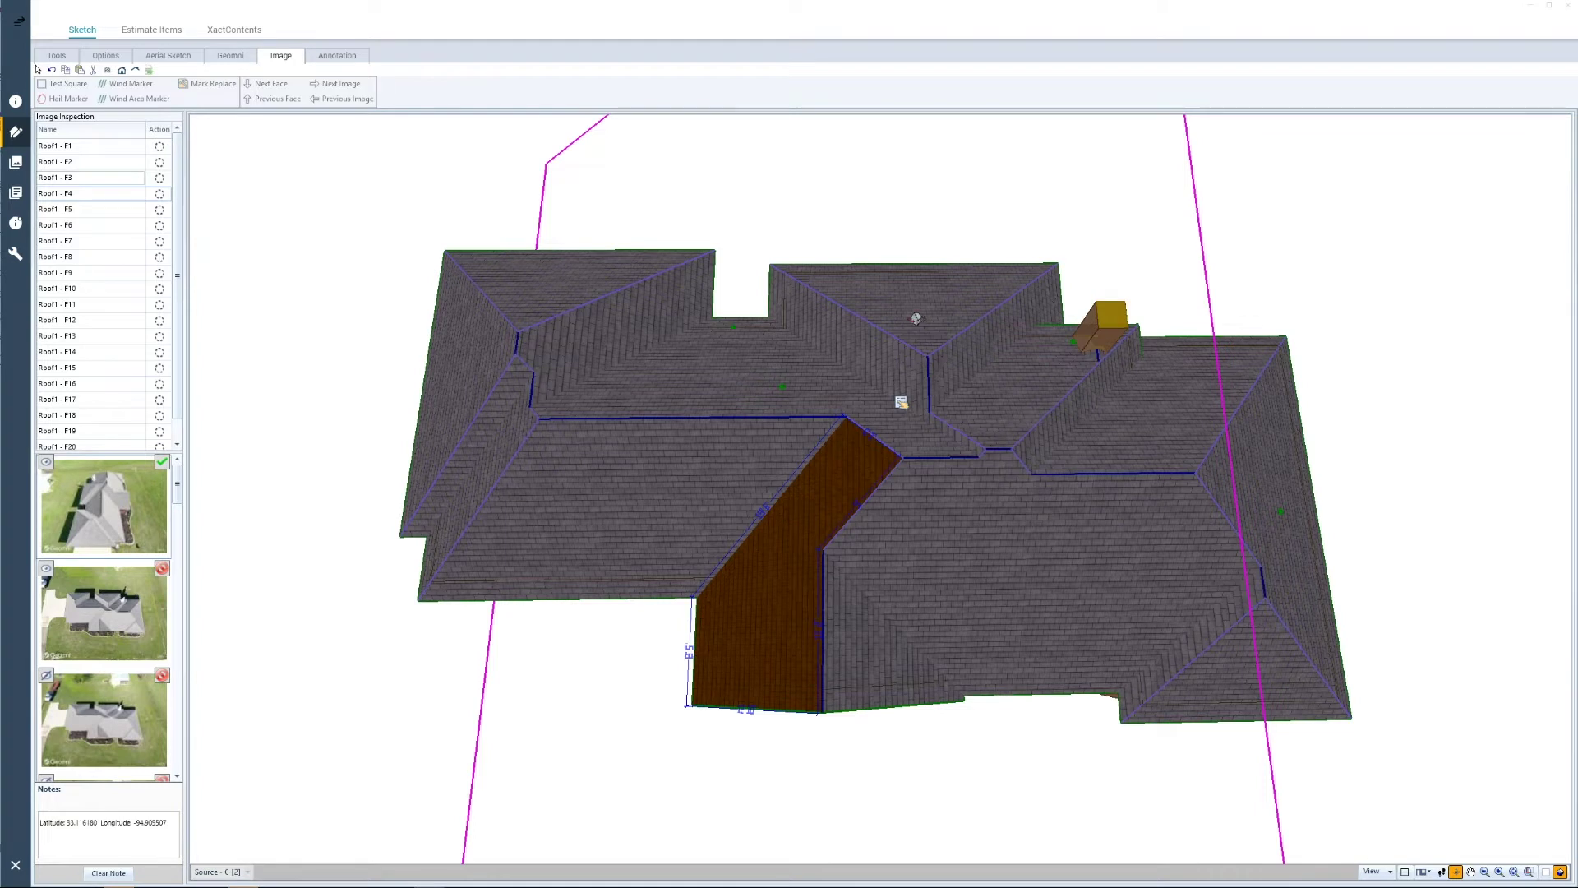
left_click(918, 321)
left_click(789, 592)
left_click(620, 569)
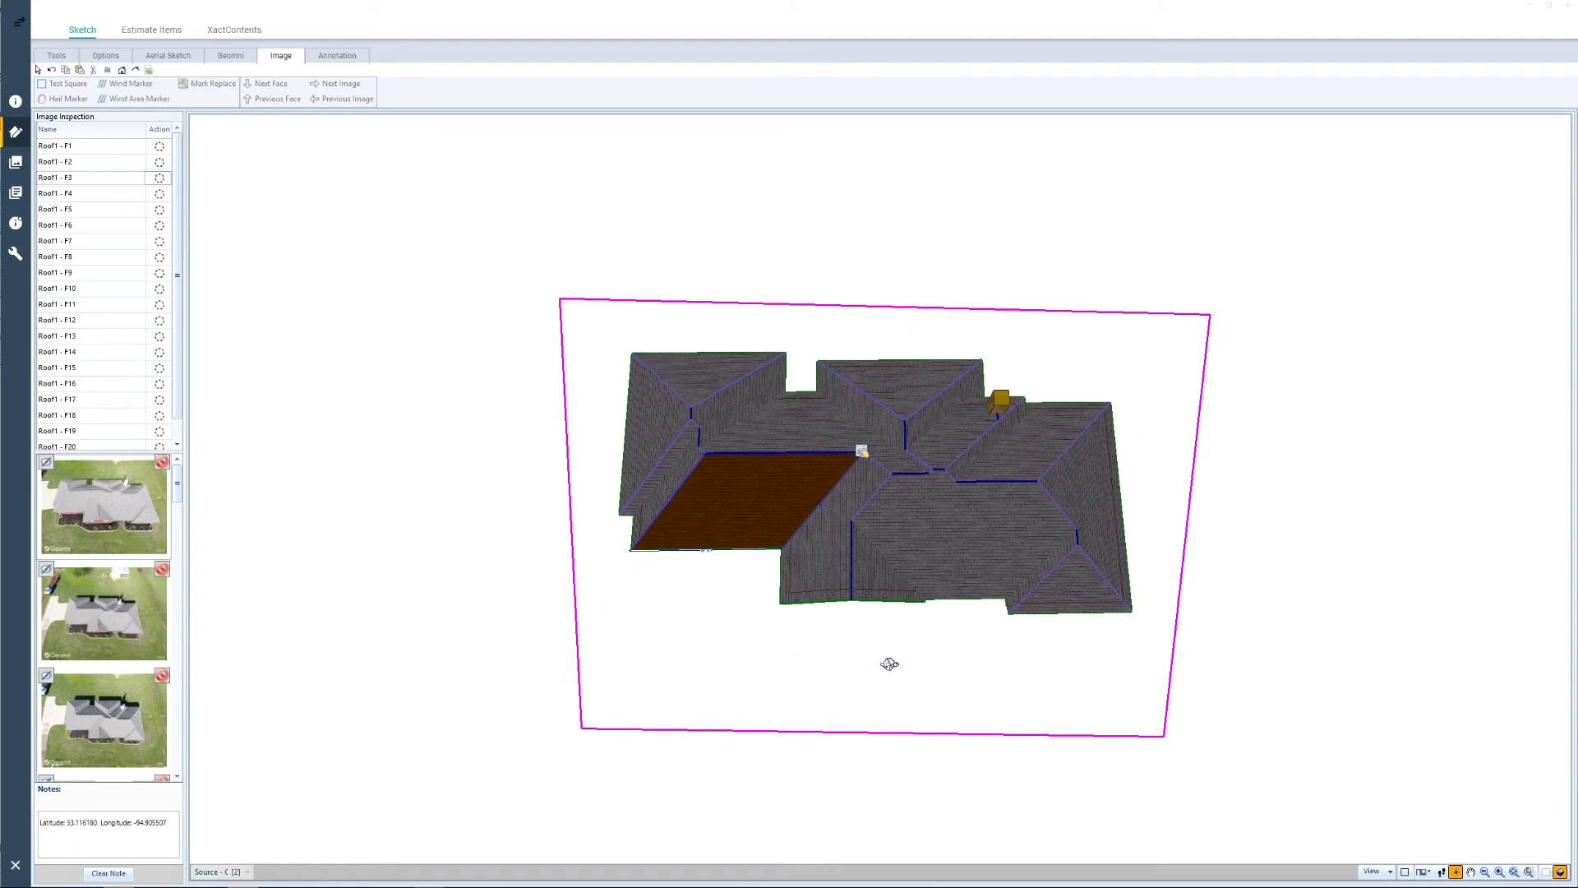
left_click(871, 562)
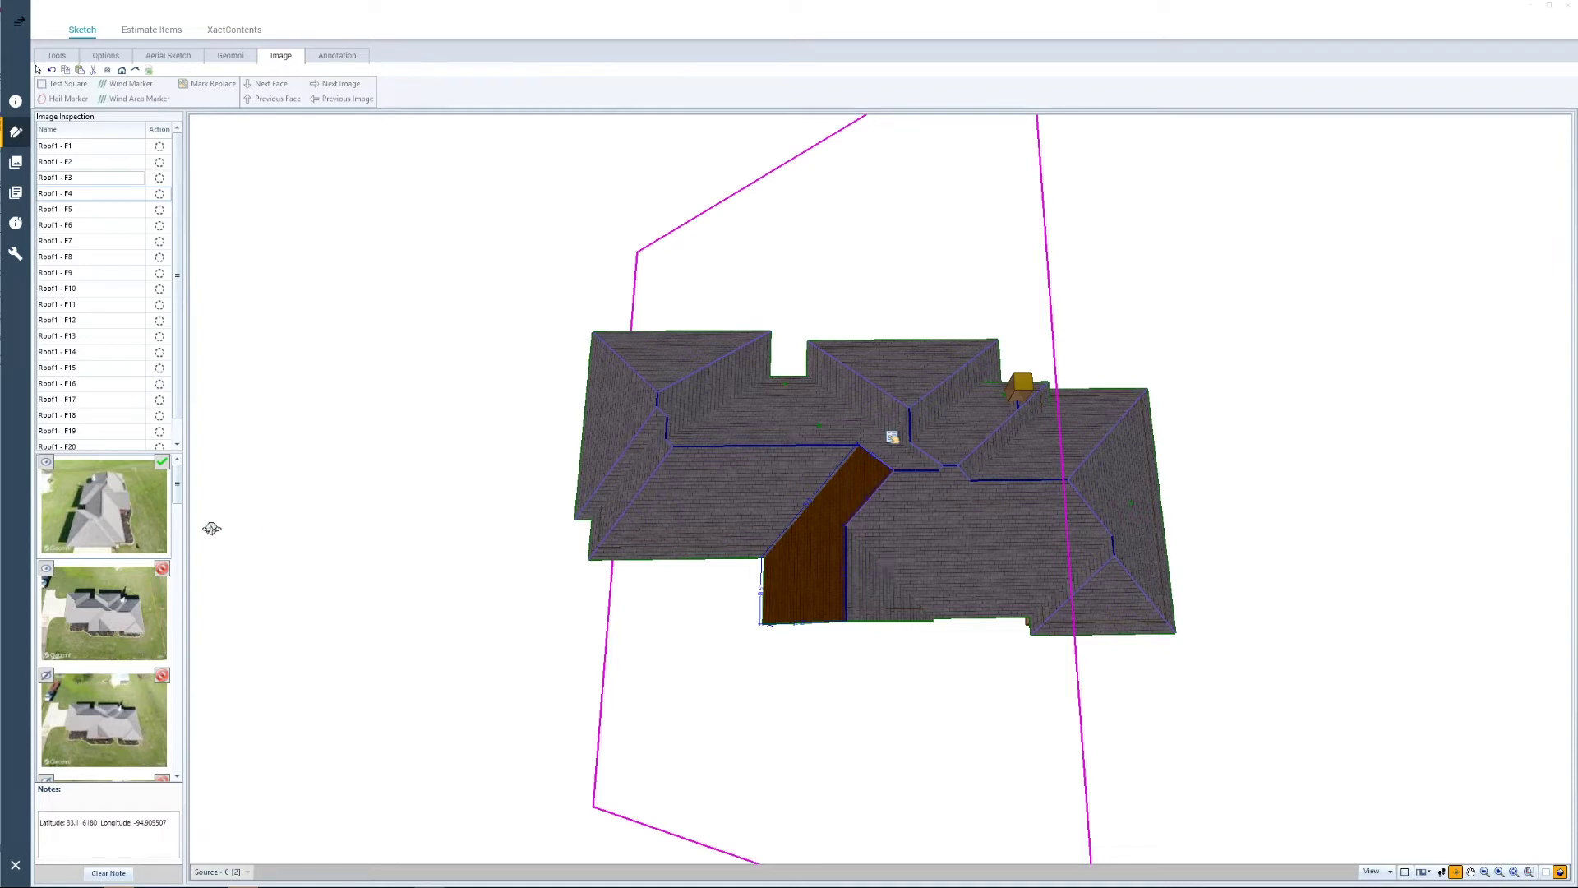
left_click(149, 521)
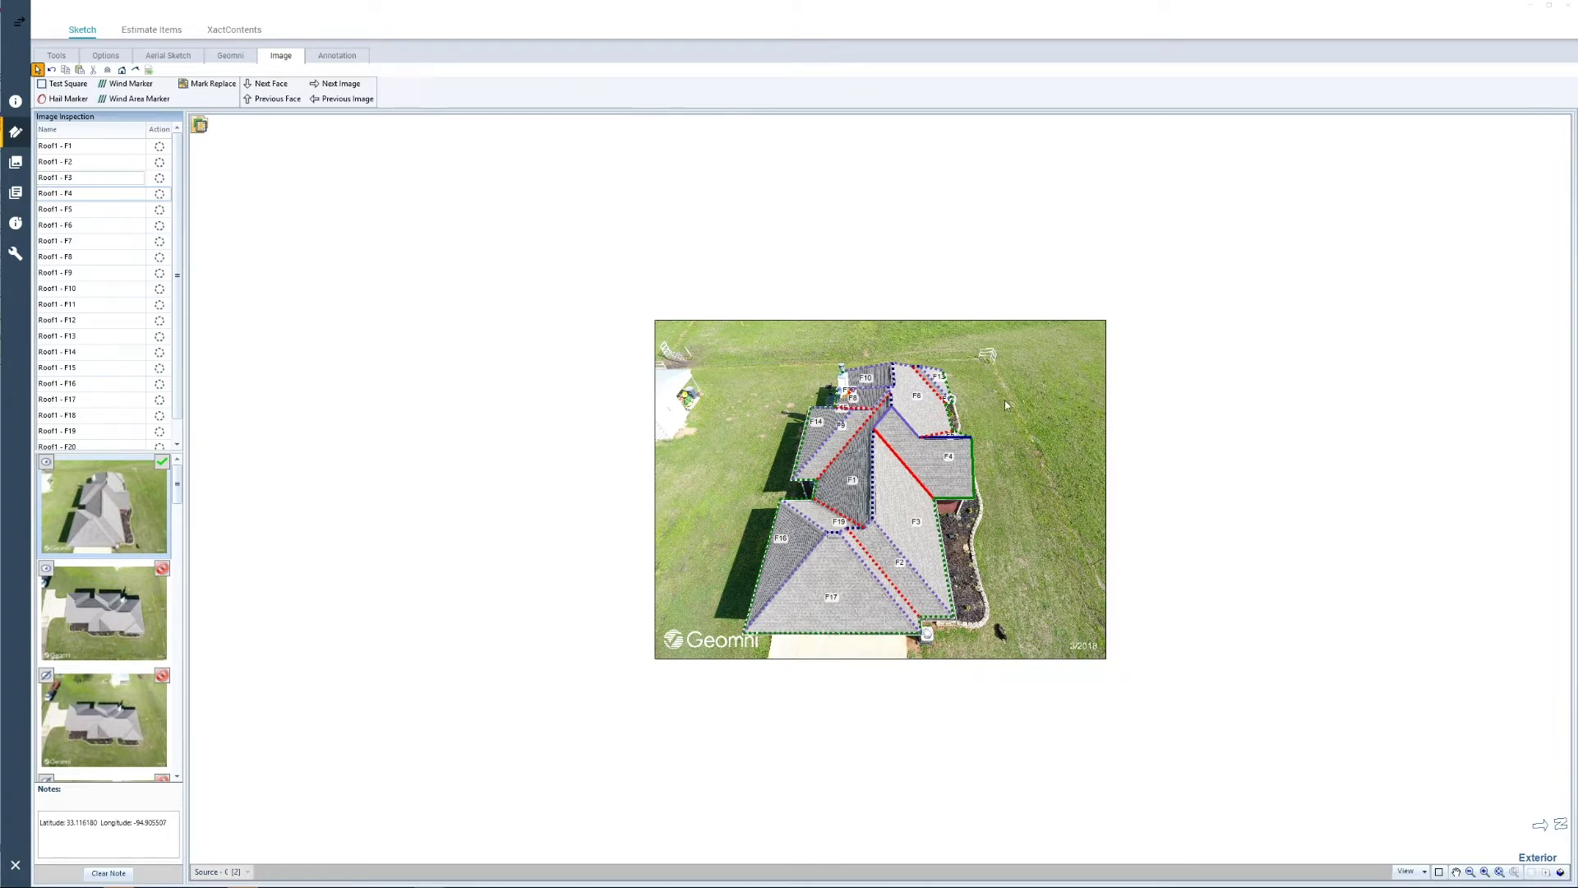
Place a test square on roof face F4 of the drone photo and move it to F4's lower right.
scroll(999, 431, "up", 5)
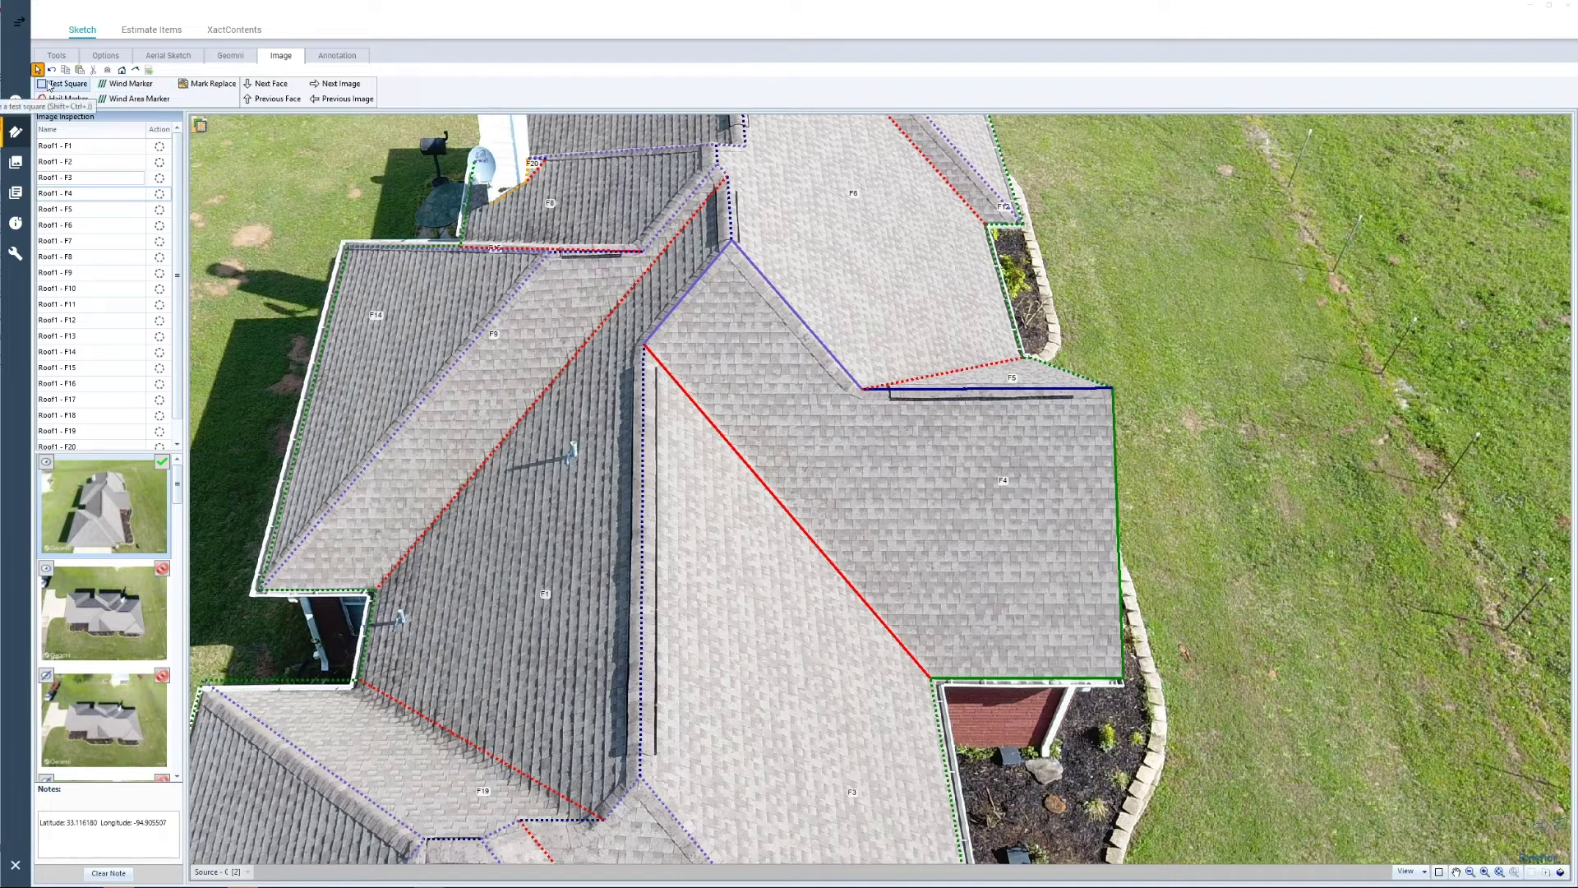
left_click(54, 86)
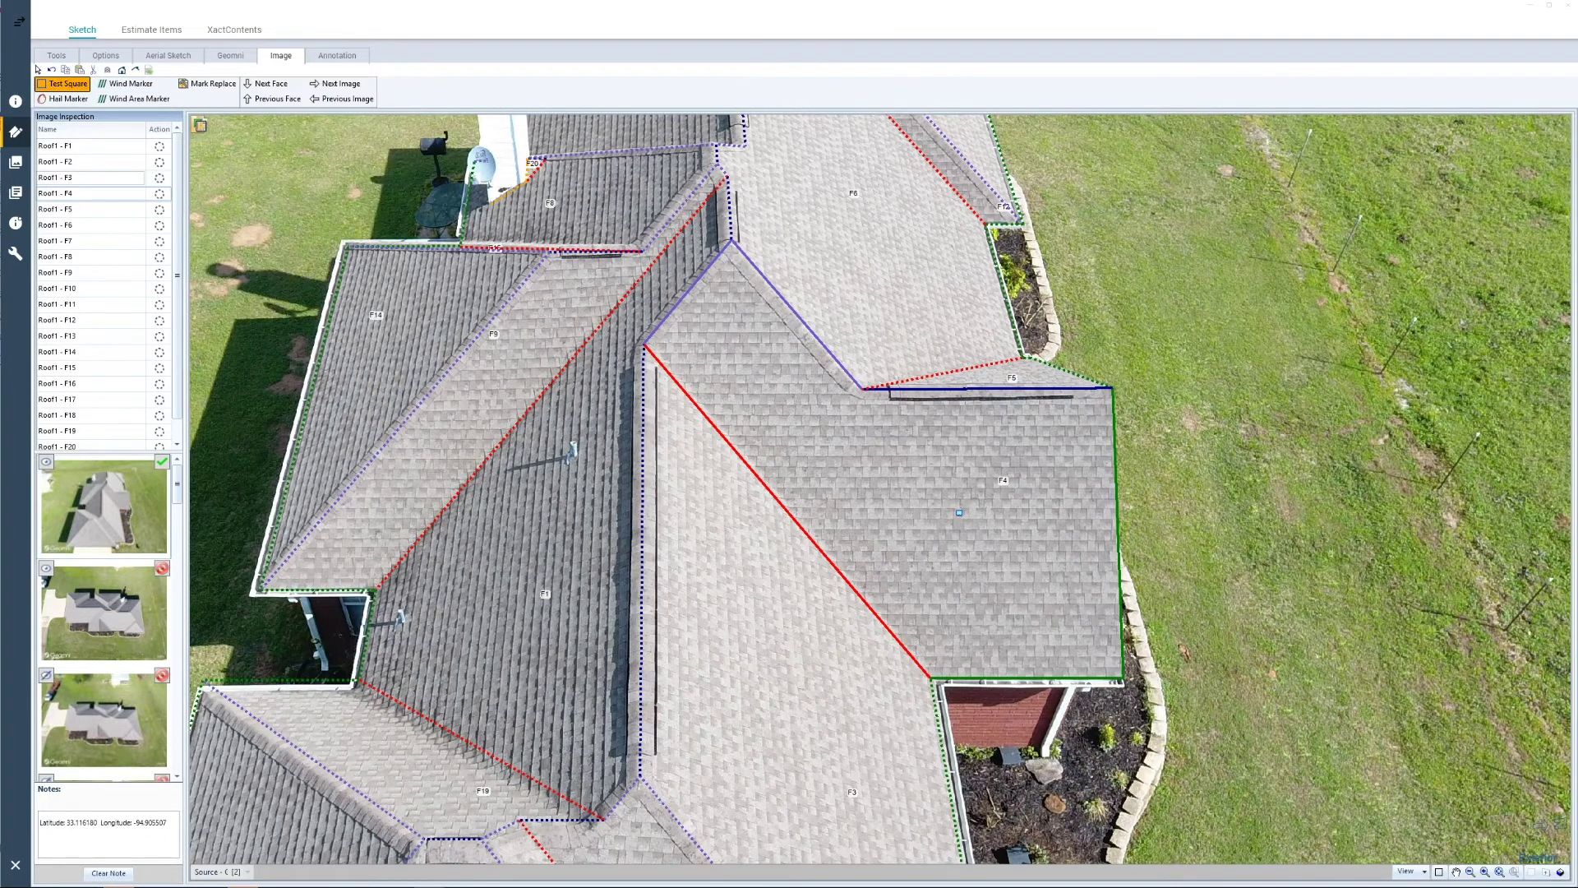
scroll(959, 512, "up", 4)
left_click(895, 519)
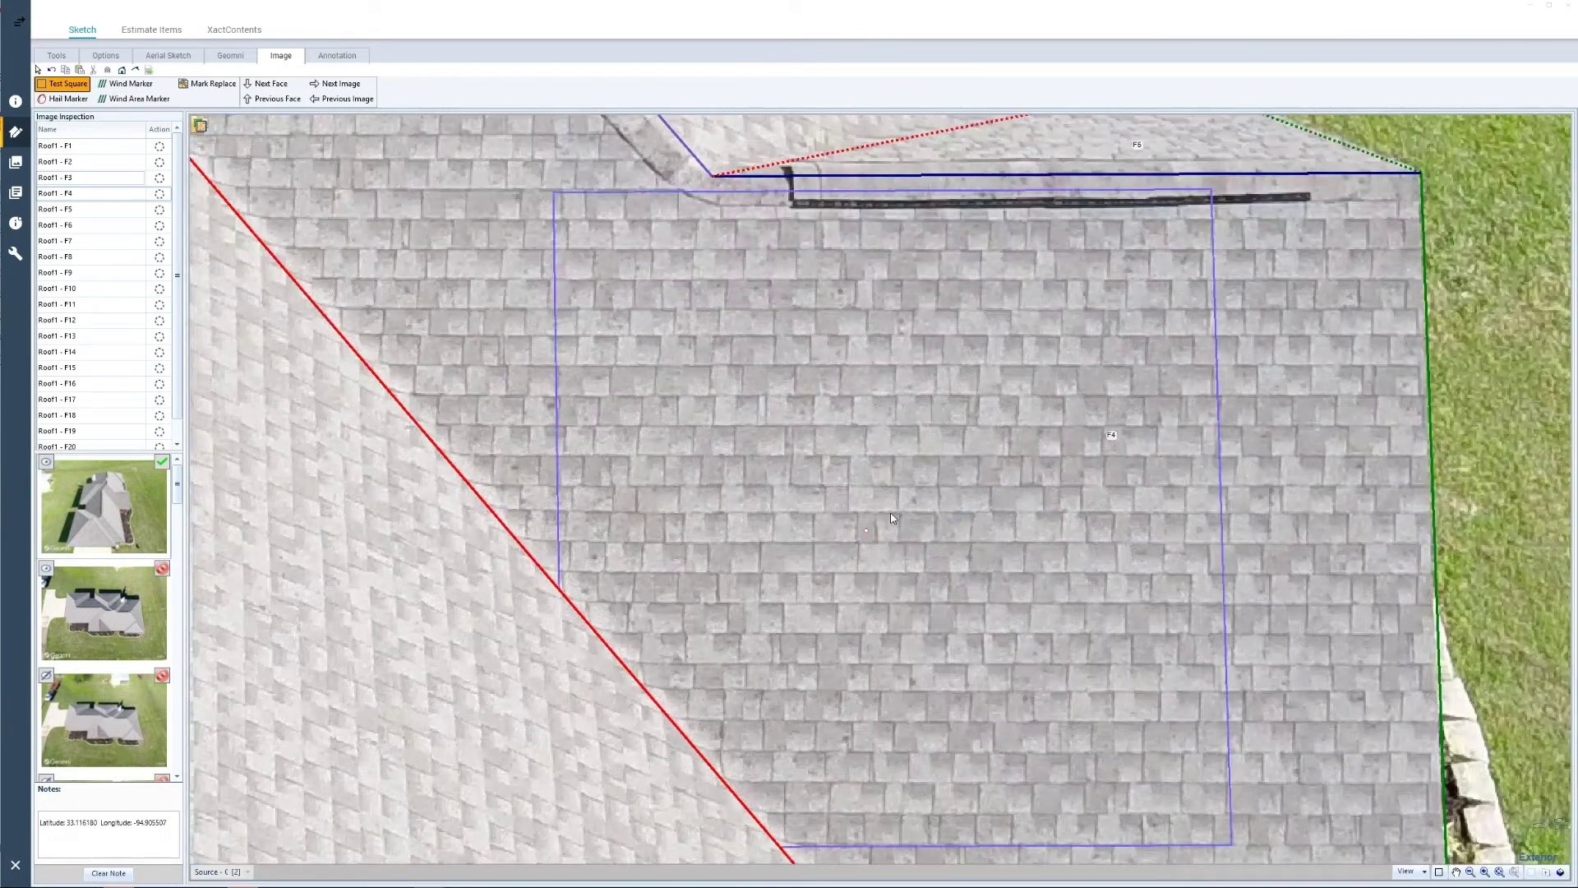
scroll(930, 500, "down", 1)
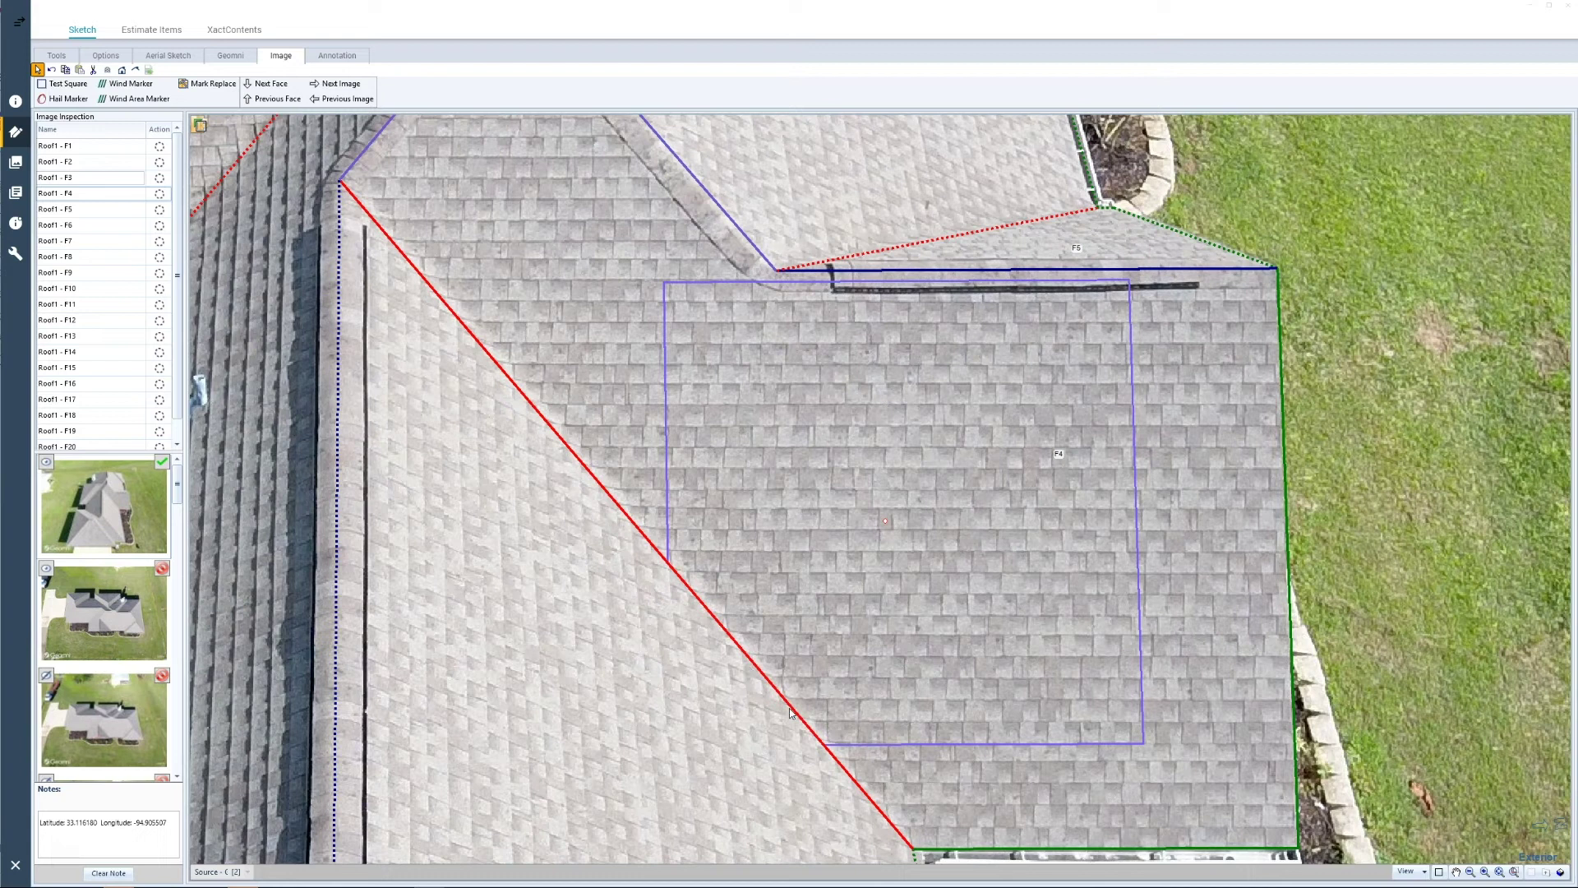
left_click_drag(903, 552, 675, 407)
scroll(677, 409, "down", 1)
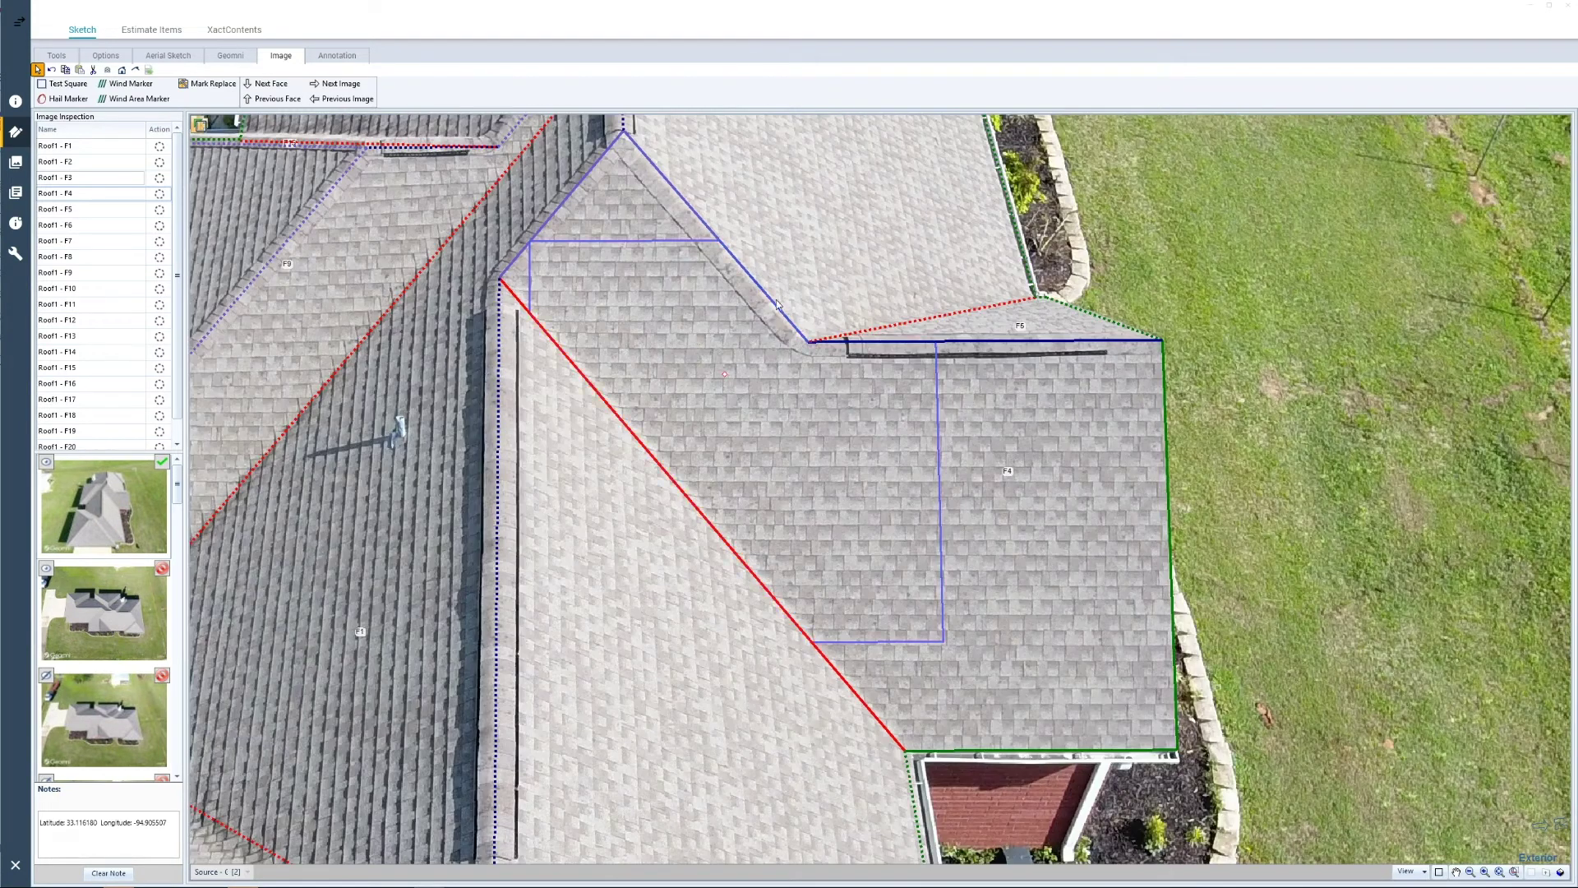
left_click_drag(726, 378, 1051, 469)
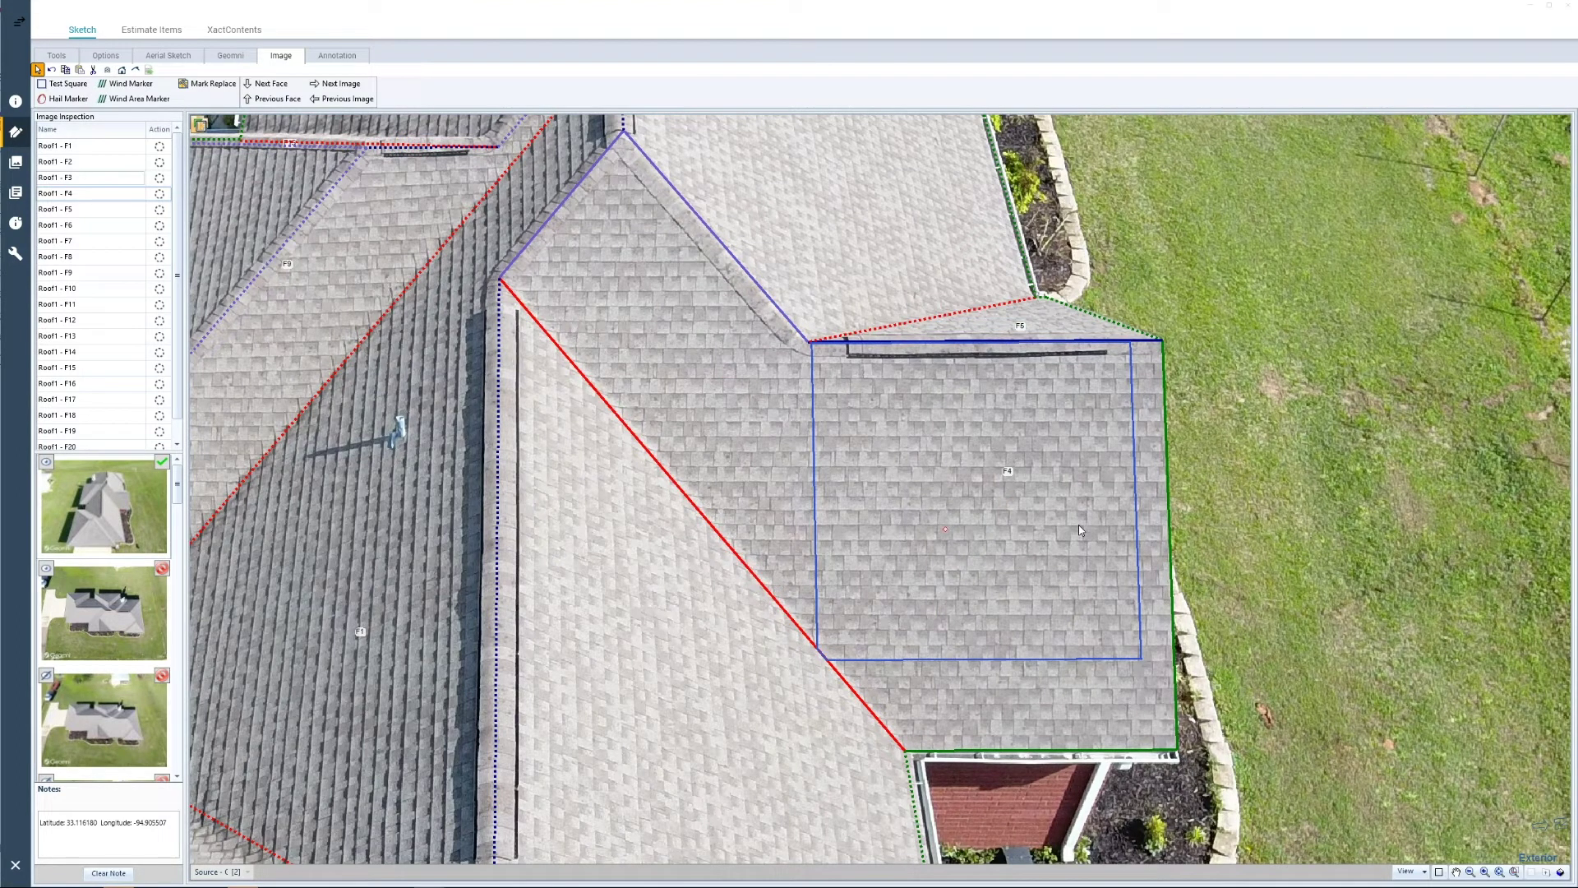
scroll(1013, 552, "up", 2)
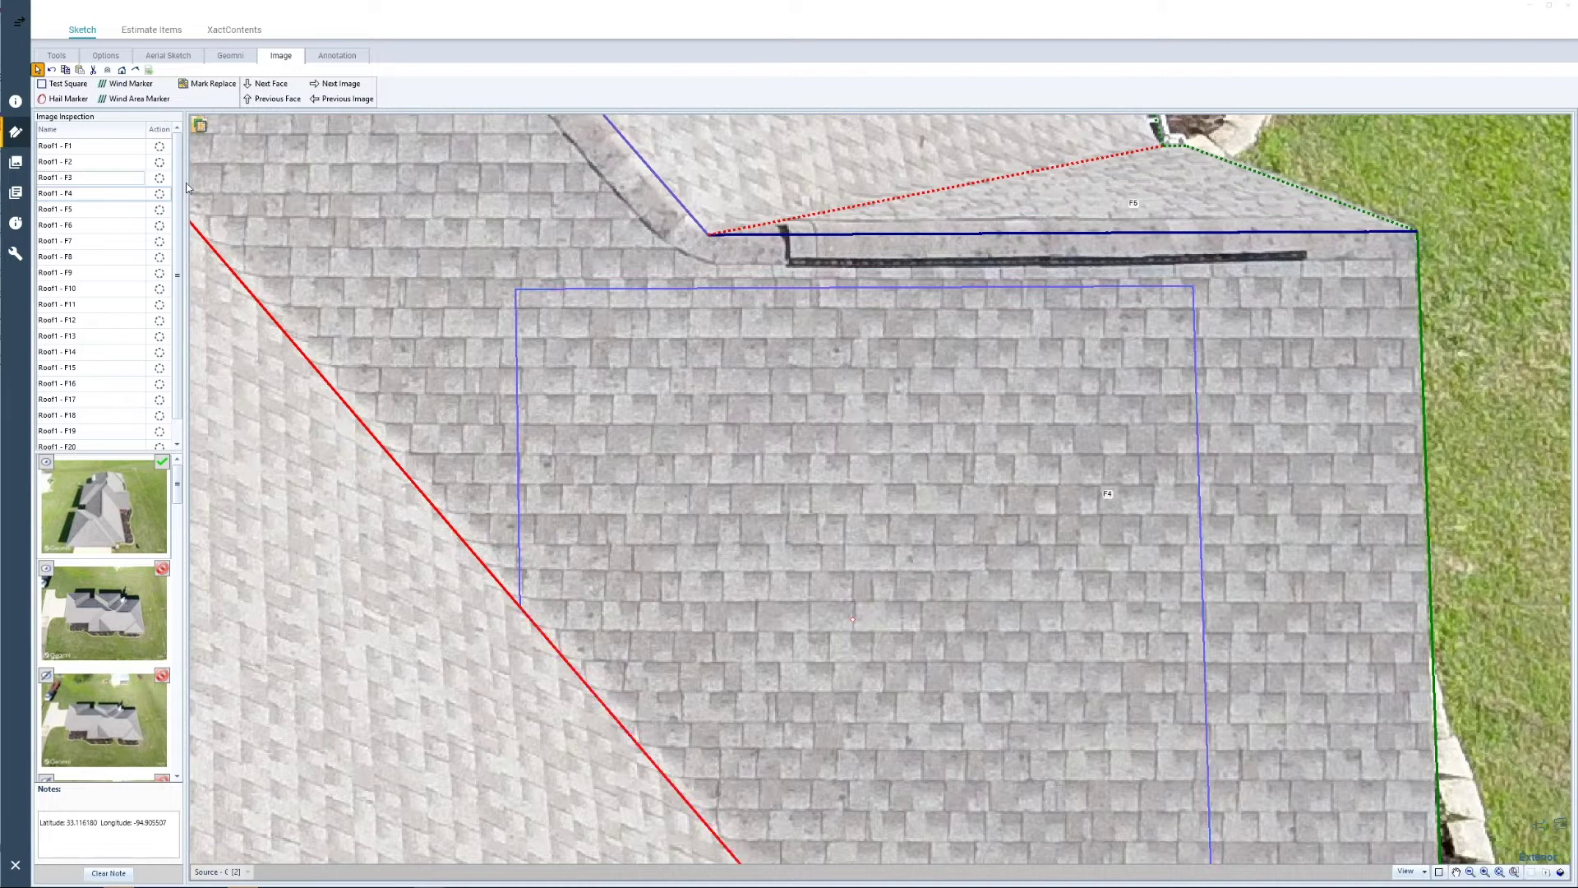
left_click(67, 100)
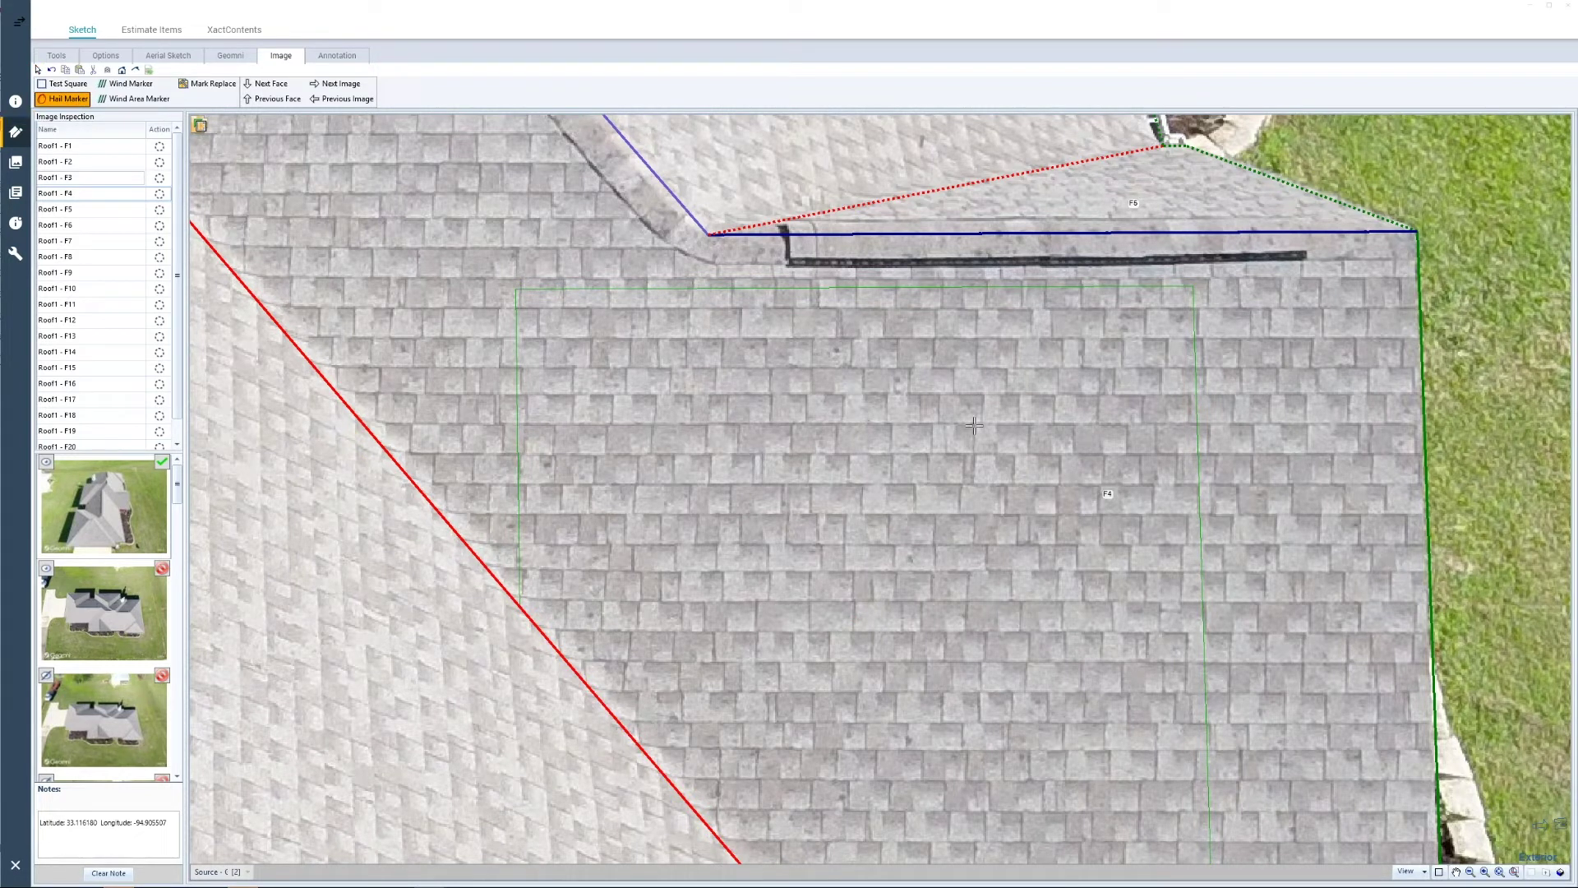
Place nine hail markers inside the test square on roof face F4.
left_click(837, 346)
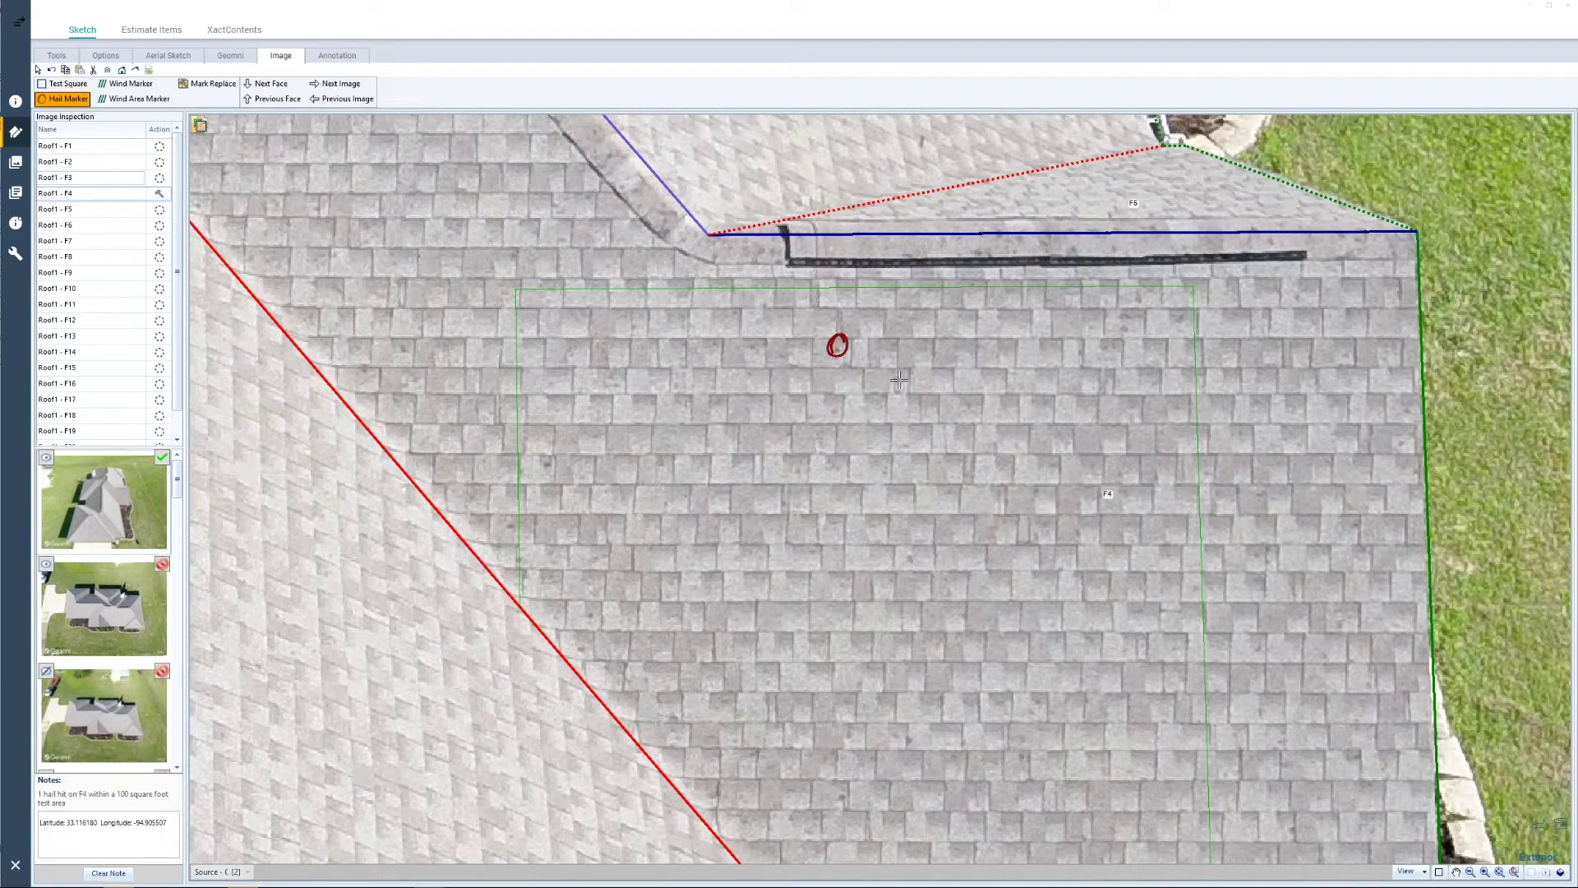
left_click(897, 381)
left_click(908, 443)
left_click(548, 466)
left_click(814, 550)
left_click(680, 622)
left_click(632, 321)
left_click(596, 609)
mouse_move(159, 198)
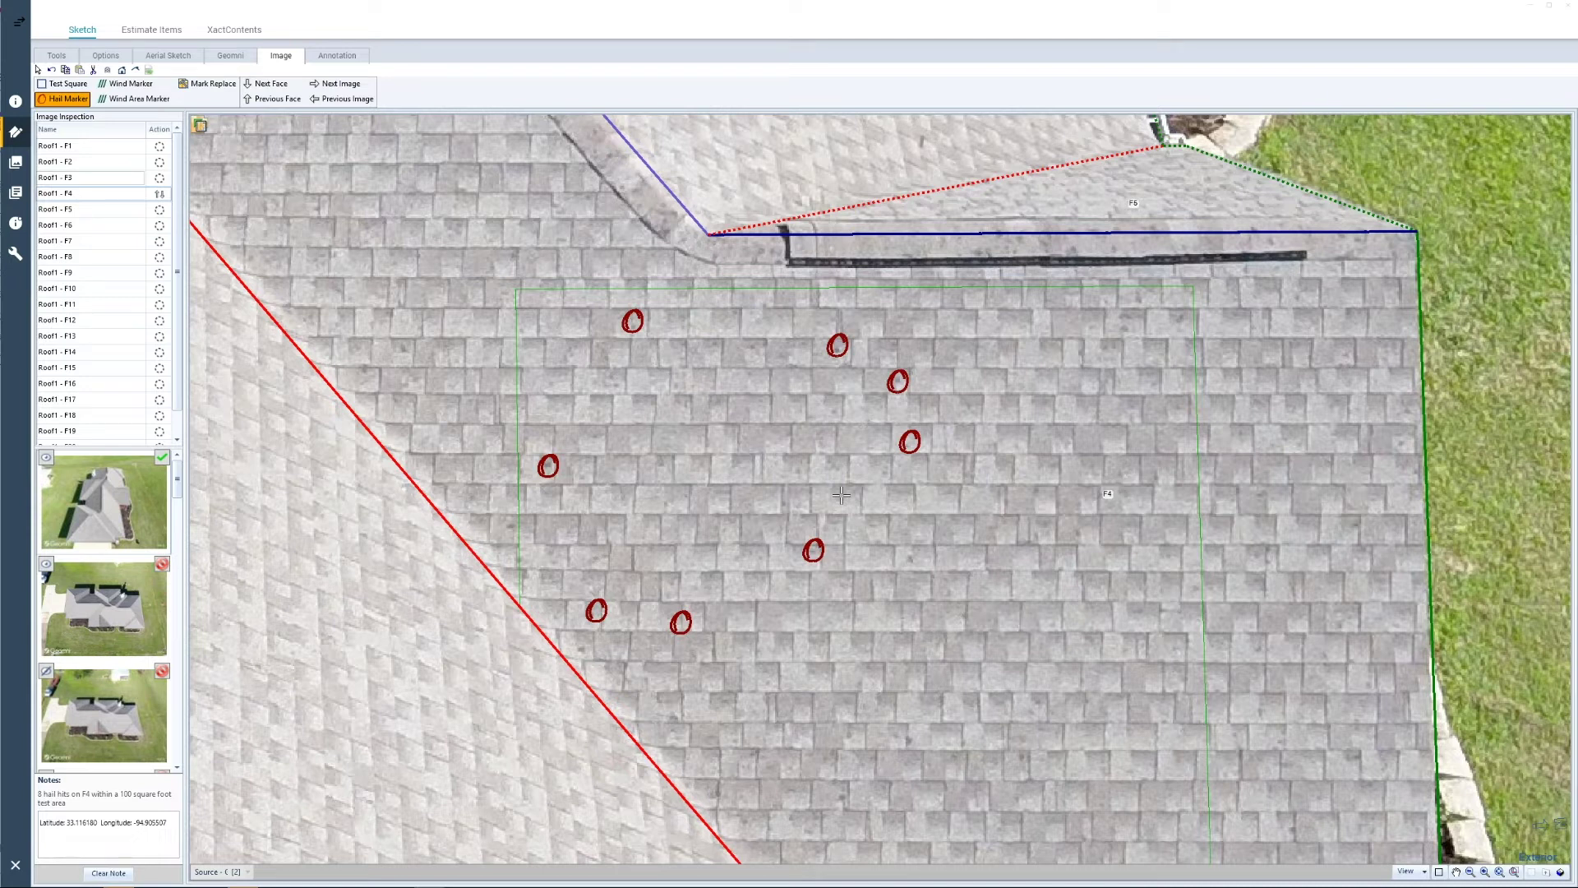
scroll(958, 481, "down", 3)
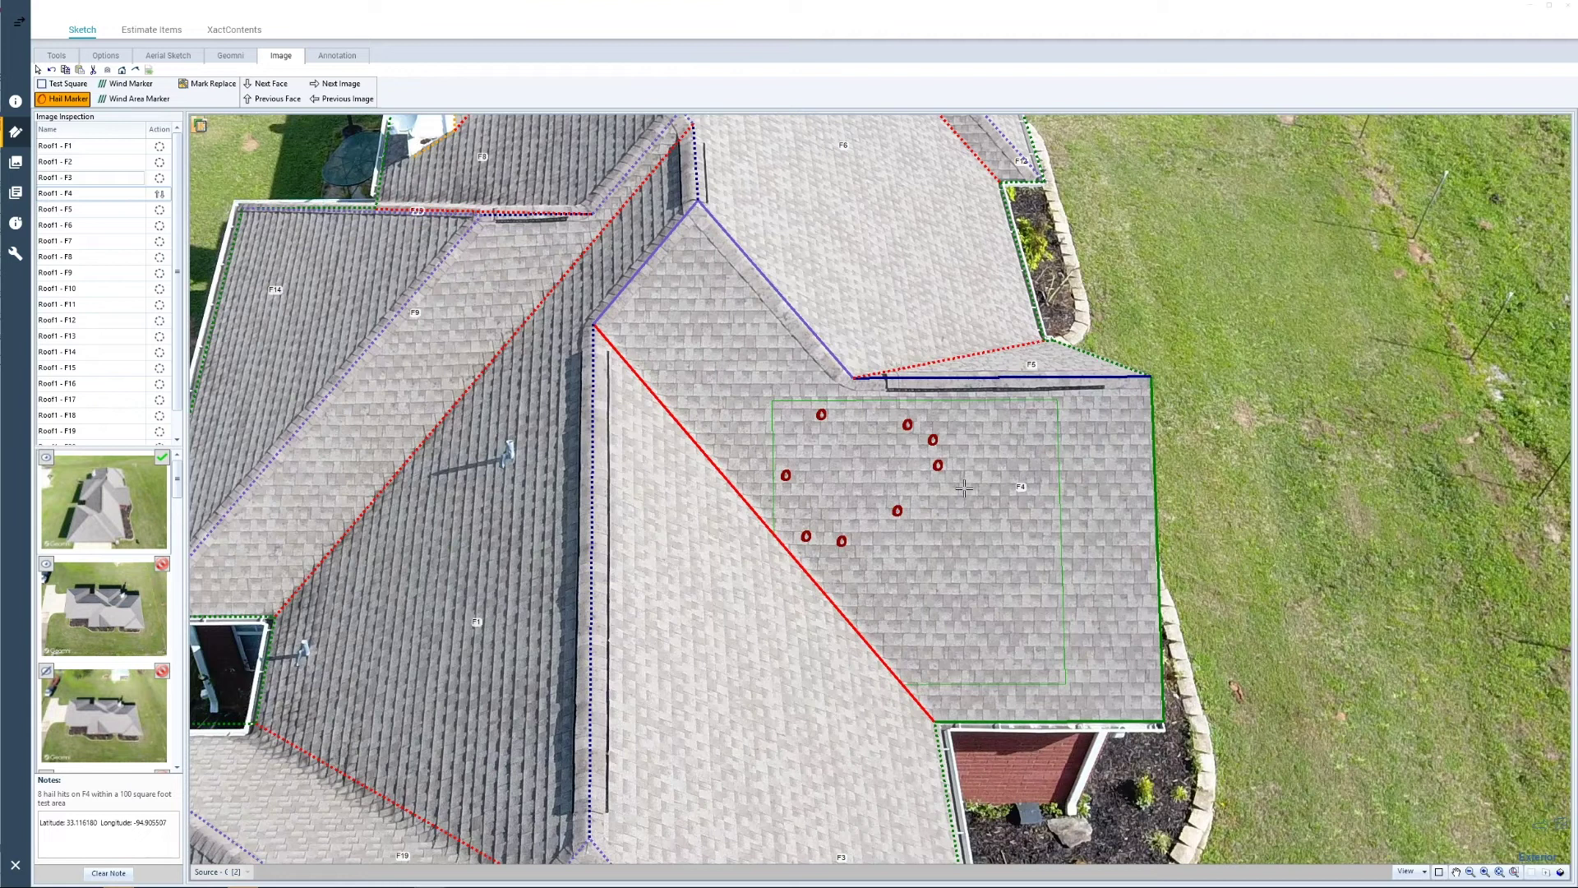
scroll(945, 565, "up", 2)
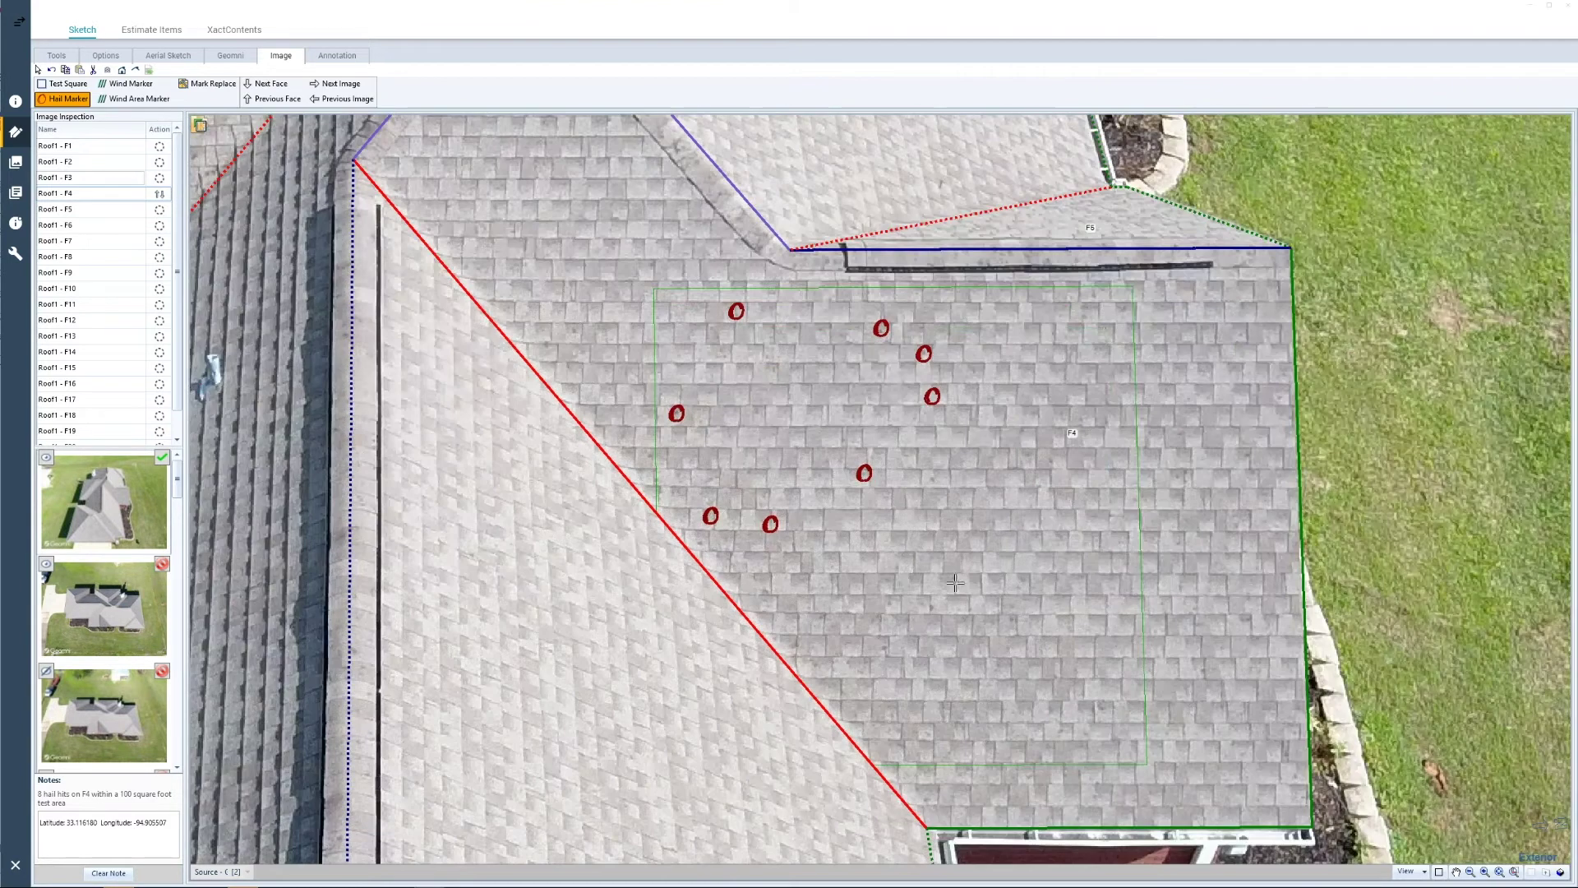
left_click(931, 607)
Clear the latitude/longitude text from the note, leaving the second photo excluded from reports.
left_click(119, 874)
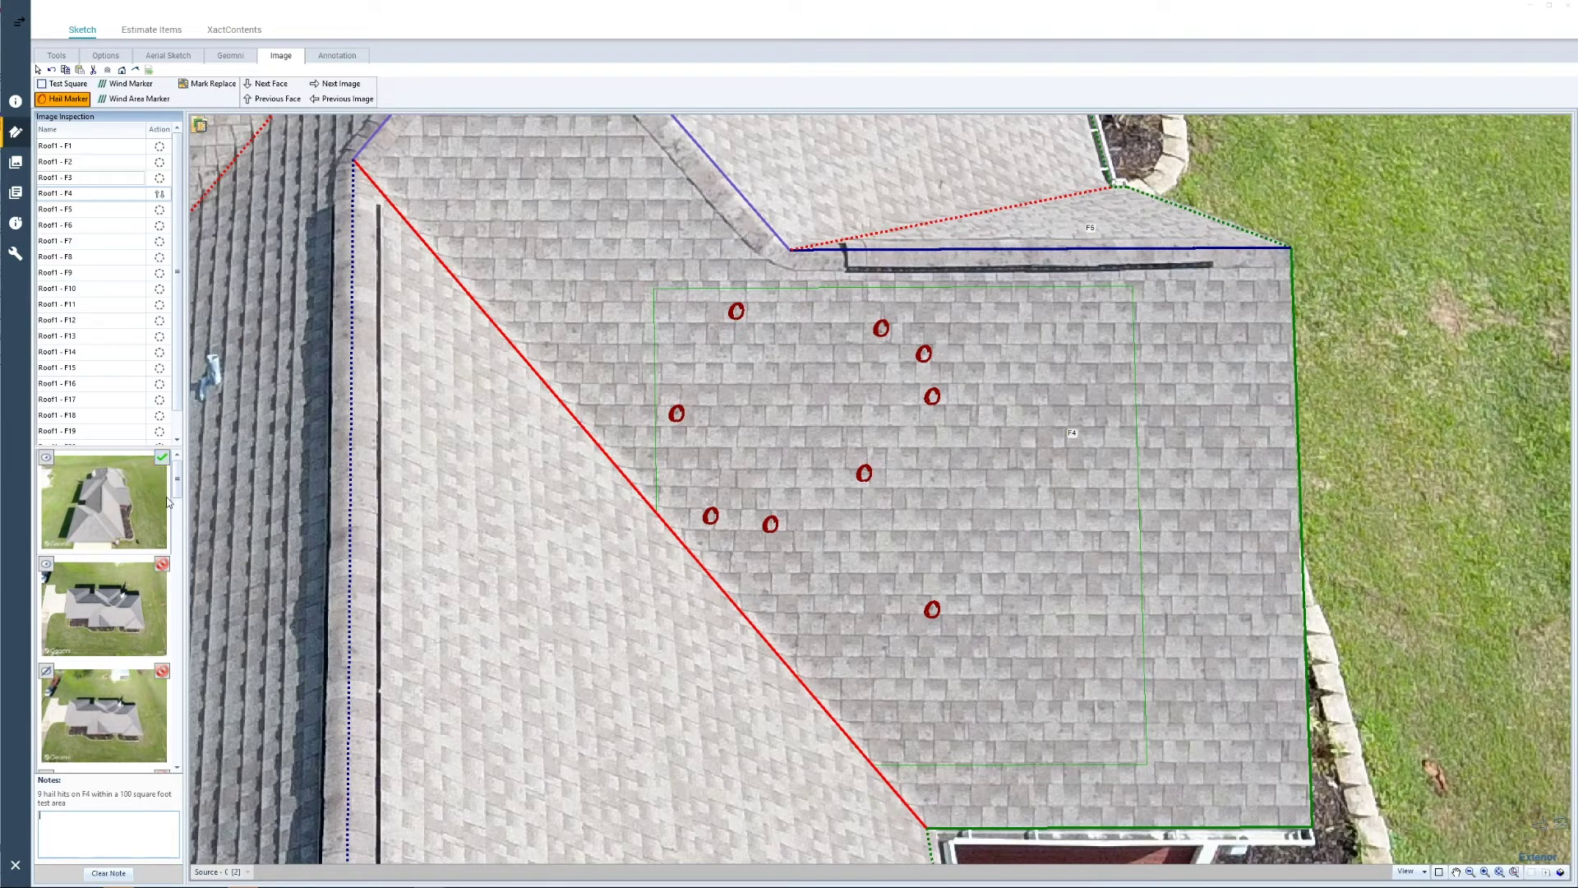
left_click(163, 565)
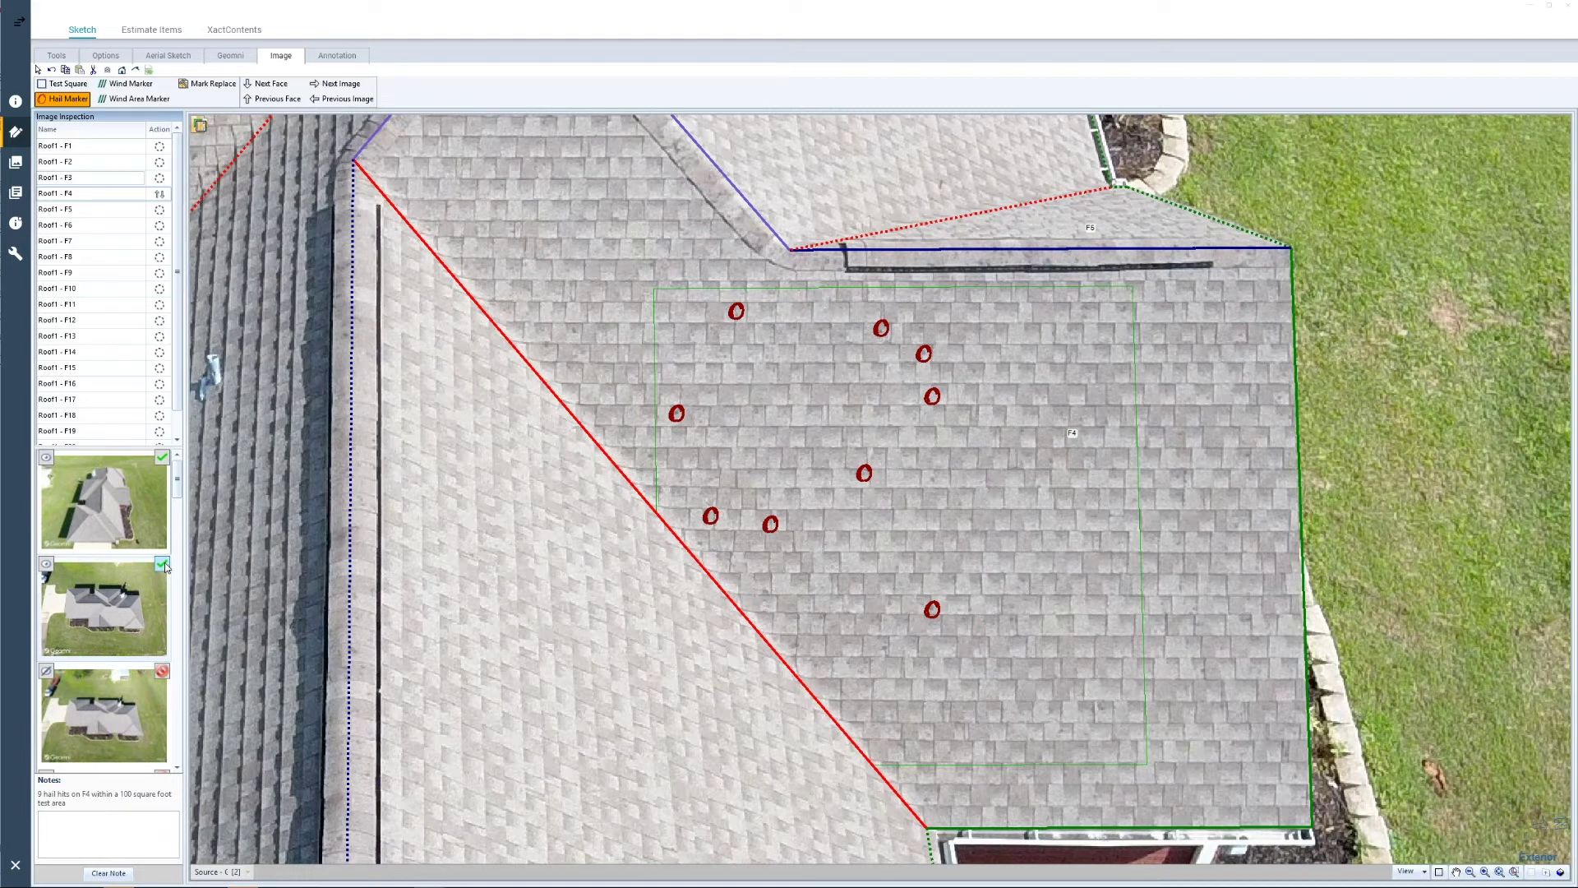
left_click(163, 565)
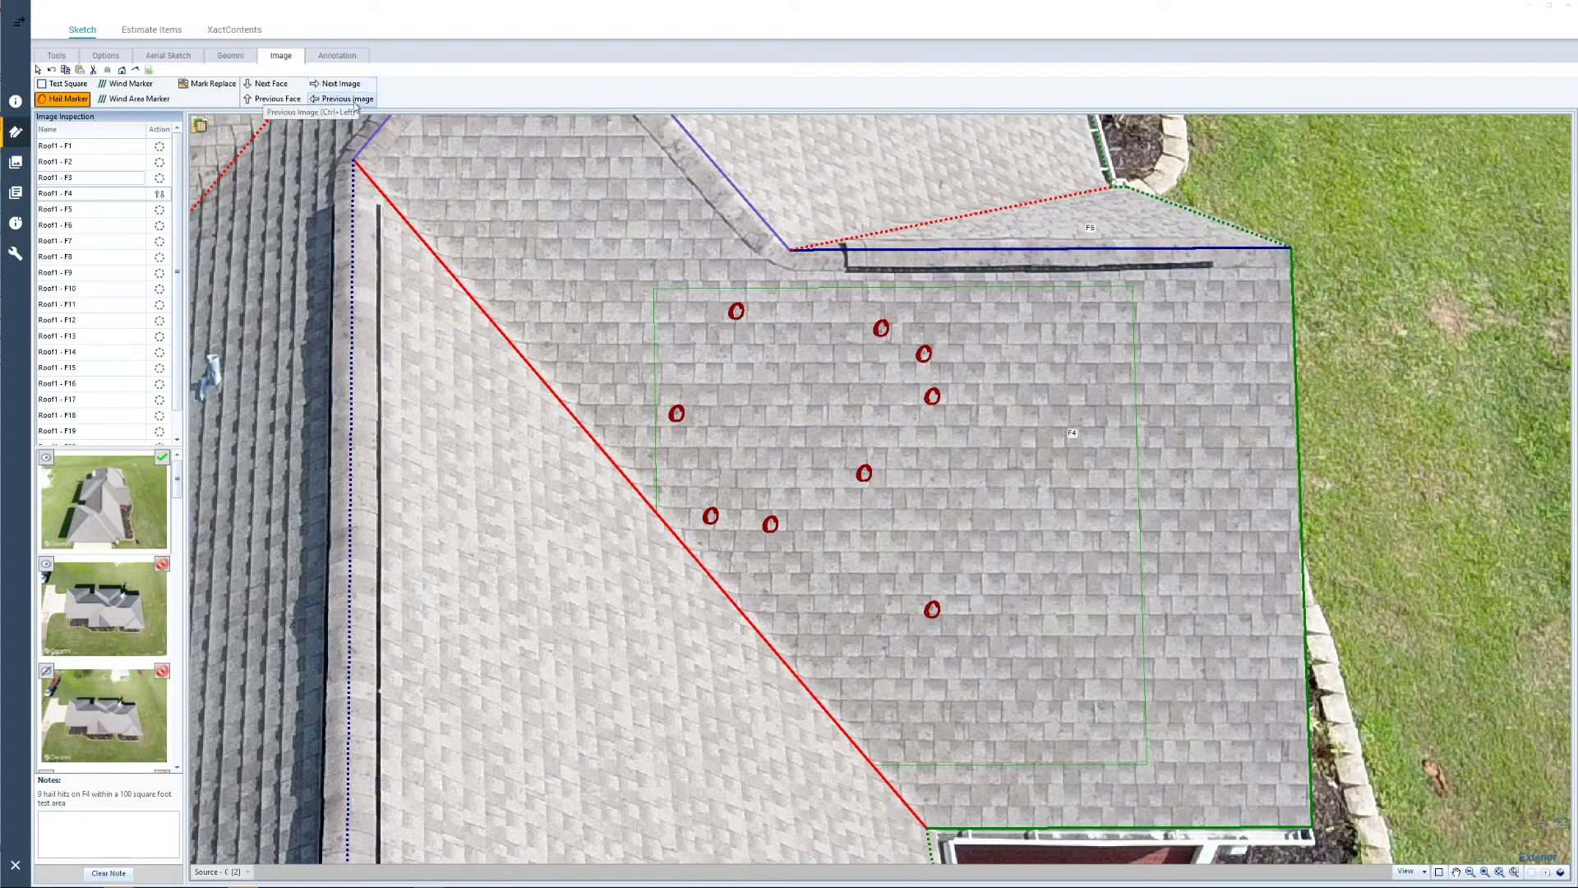
Switch to the Roof1 - F5 photo and mark six hail hits on it.
left_click(90, 209)
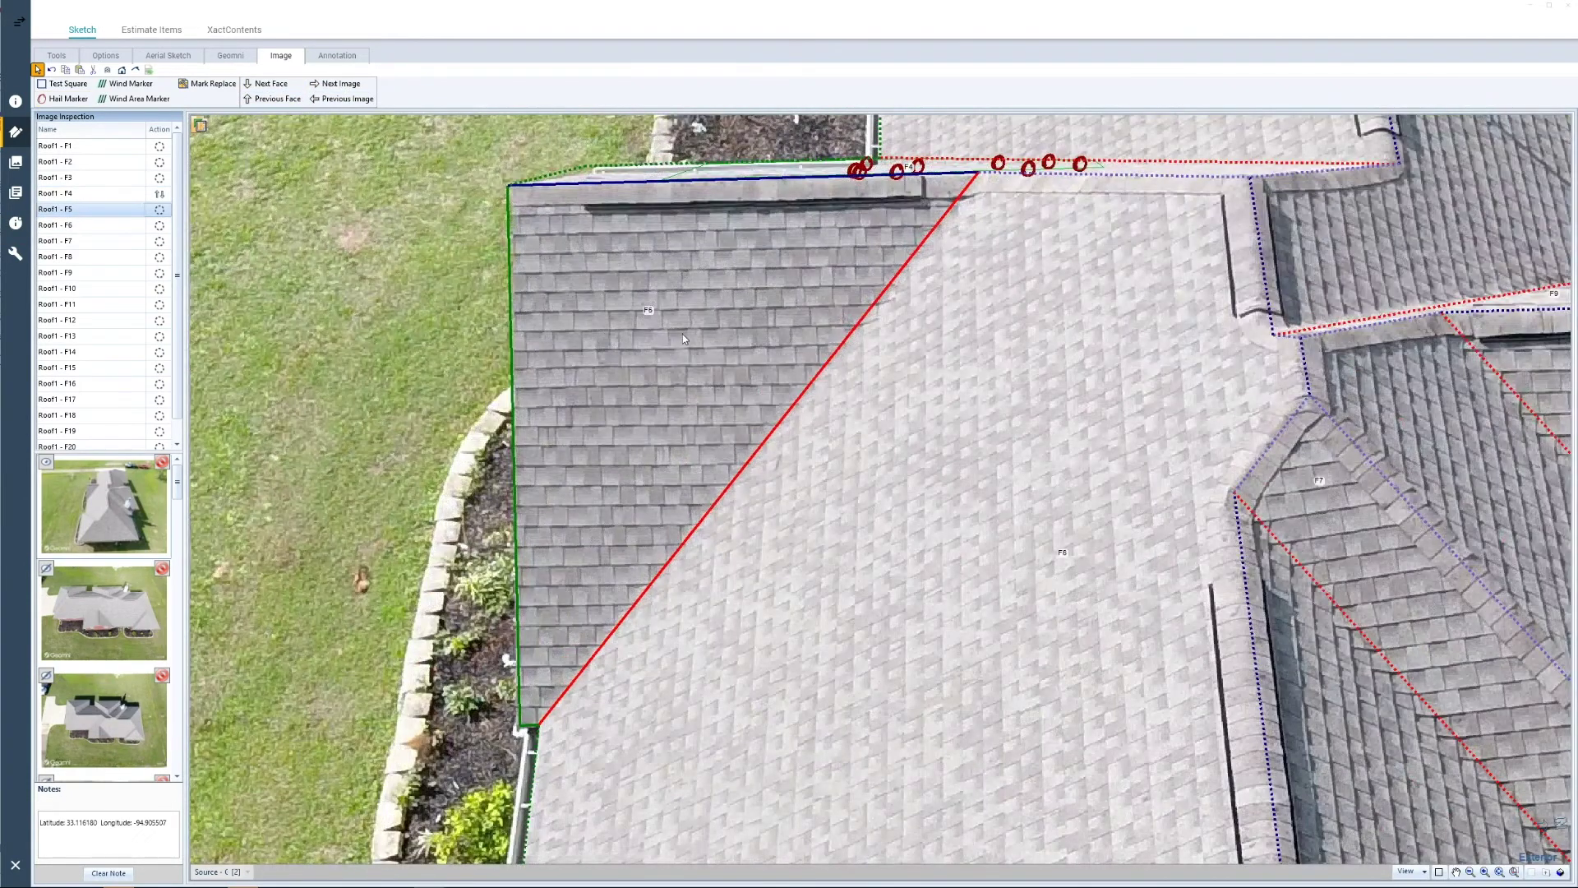
scroll(633, 362, "up", 3)
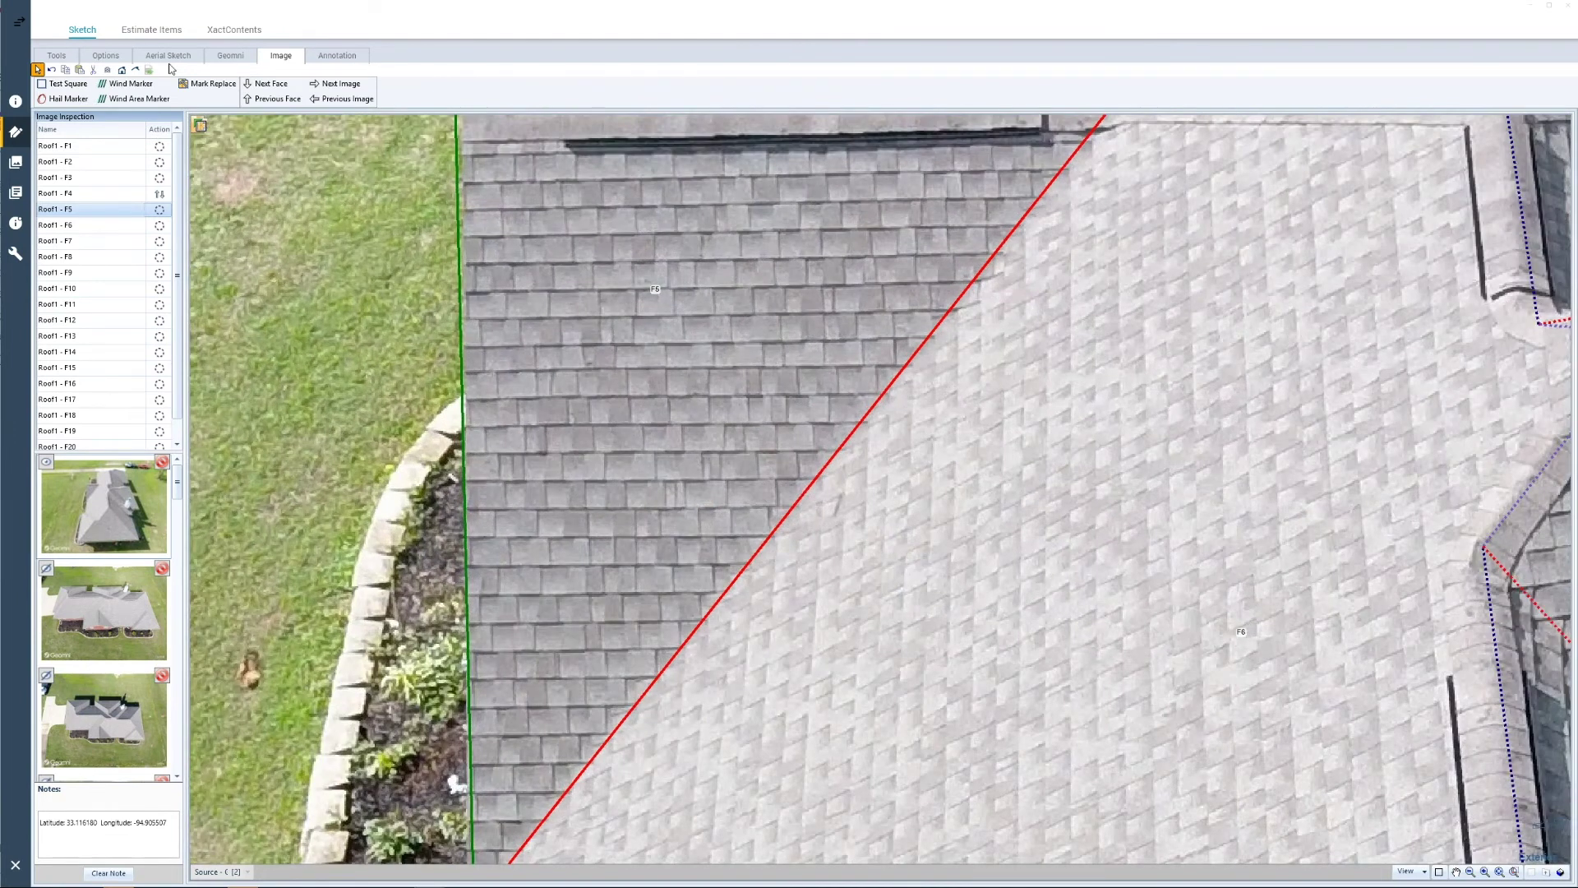
left_click(65, 84)
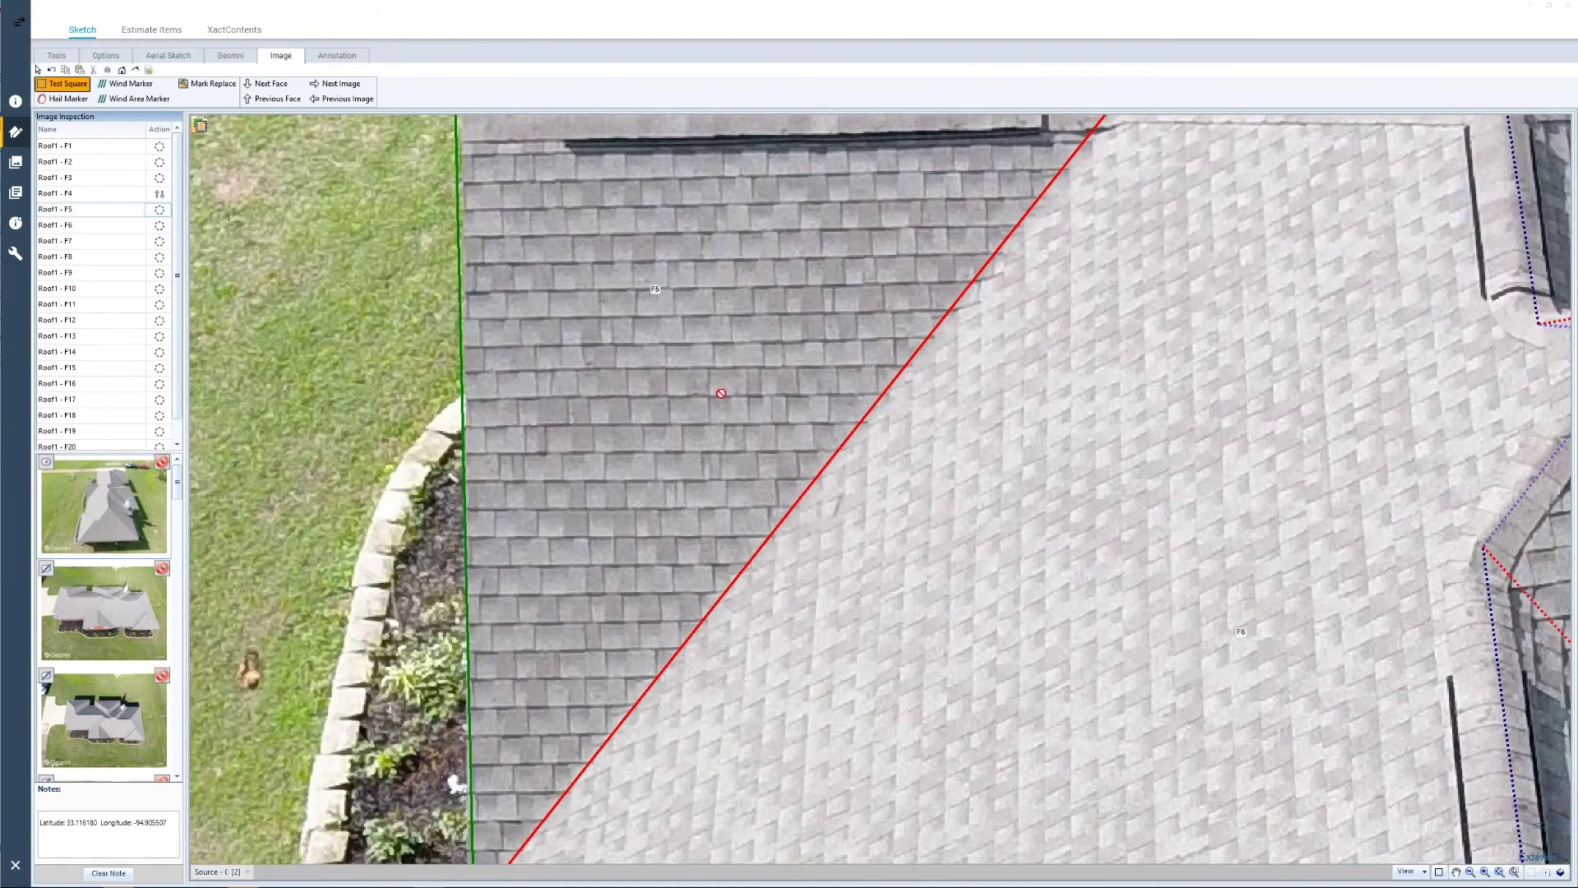
scroll(721, 393, "down", 2)
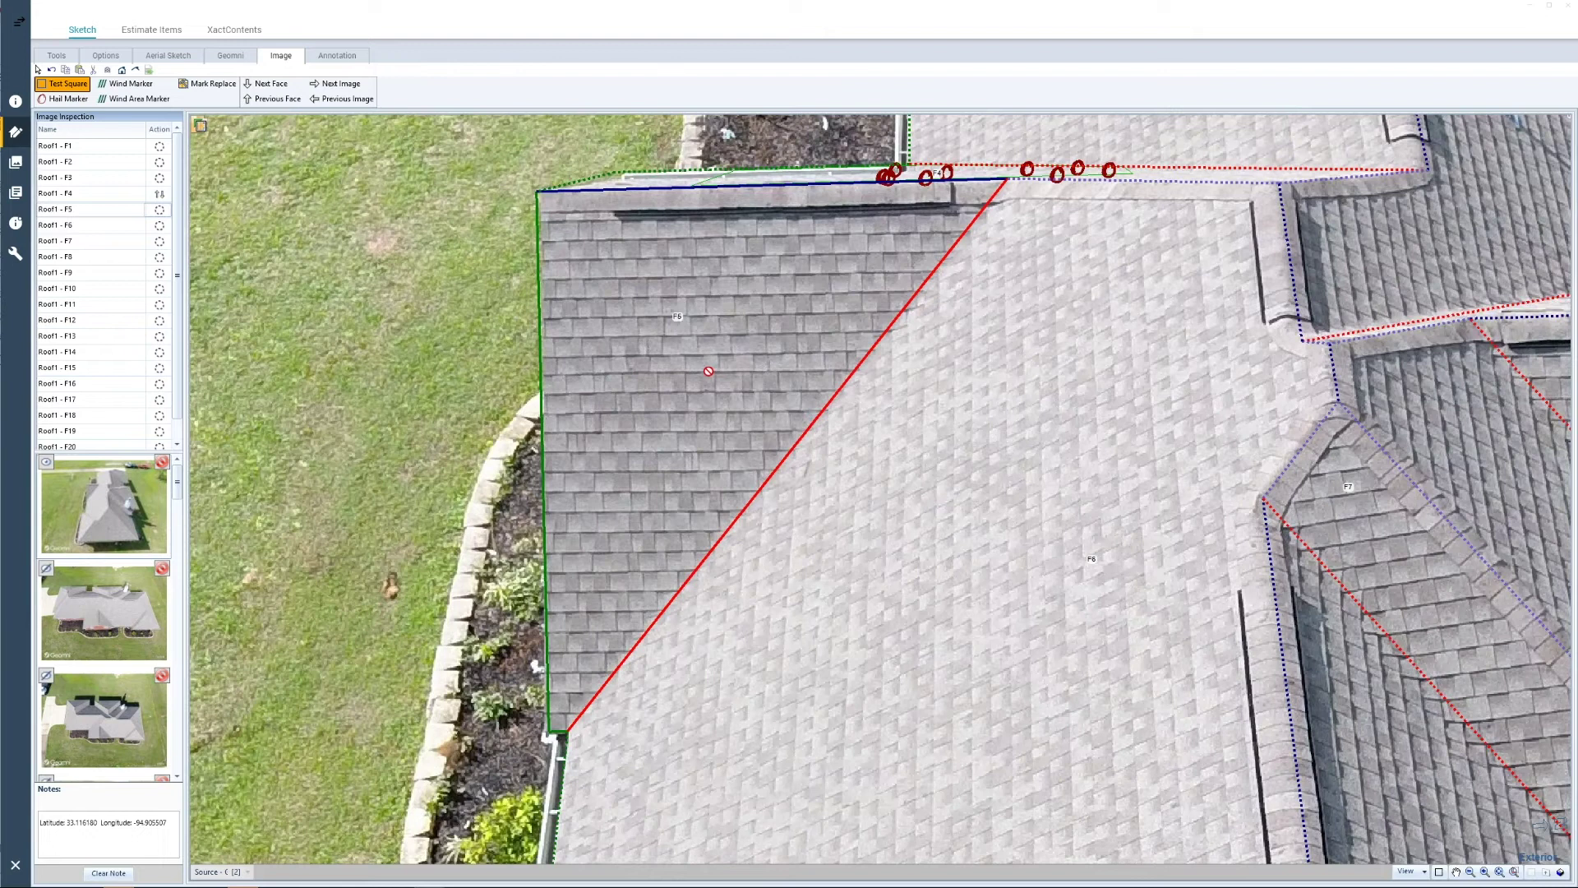
left_click(65, 99)
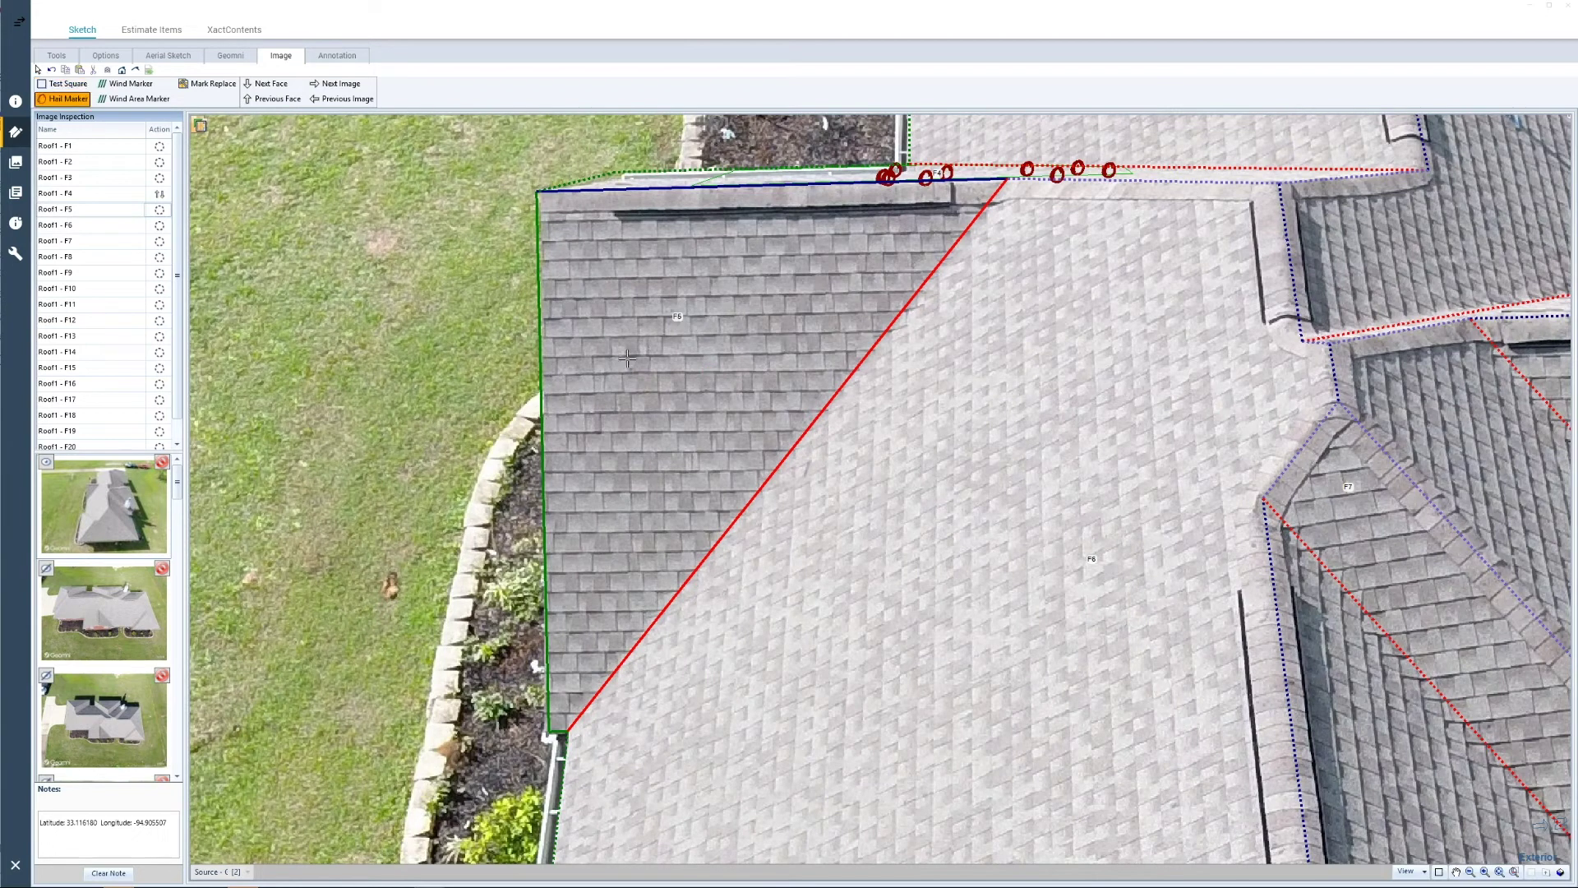
scroll(626, 359, "up", 2)
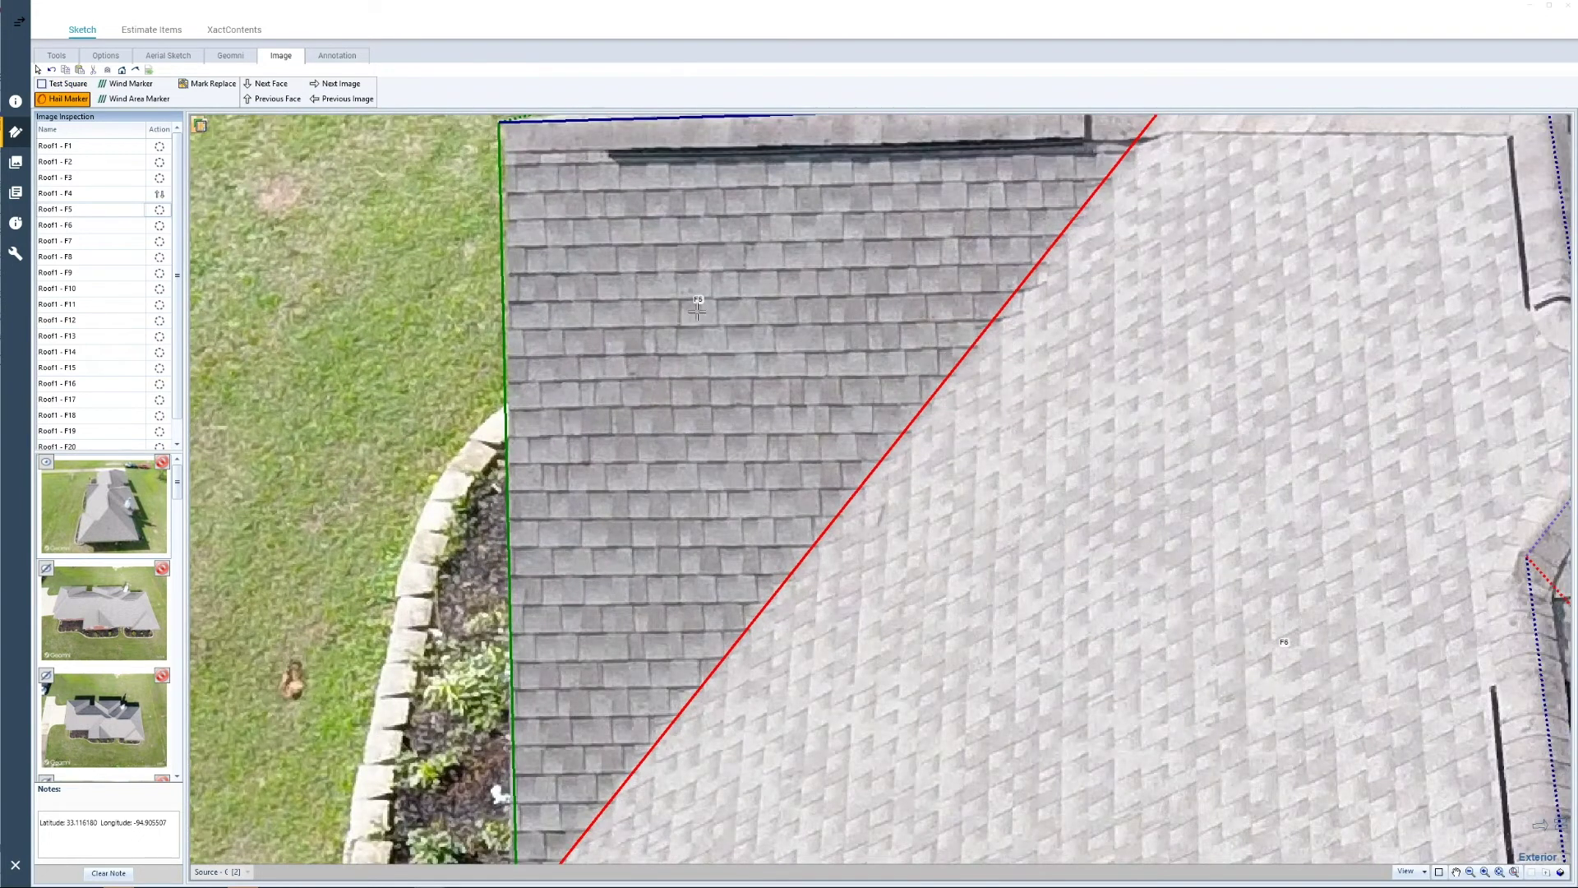
left_click(620, 427)
left_click(705, 391)
left_click(716, 451)
left_click(776, 355)
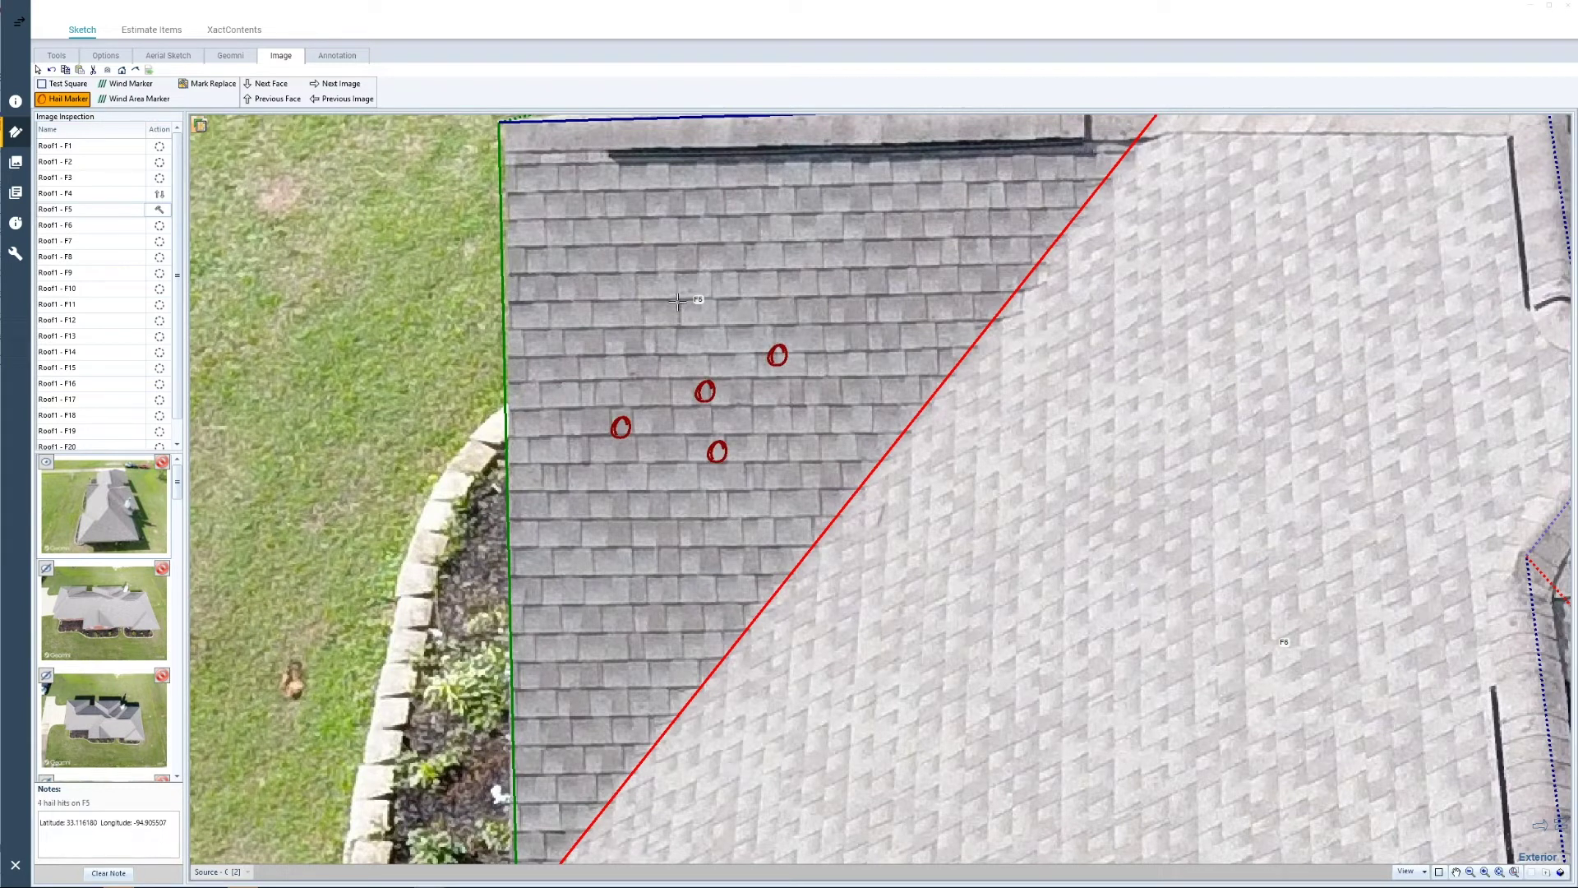
left_click(681, 307)
left_click(596, 259)
Show the Geomni roof sketch with face F4 selected to view its roof settings.
scroll(703, 362, "down", 2)
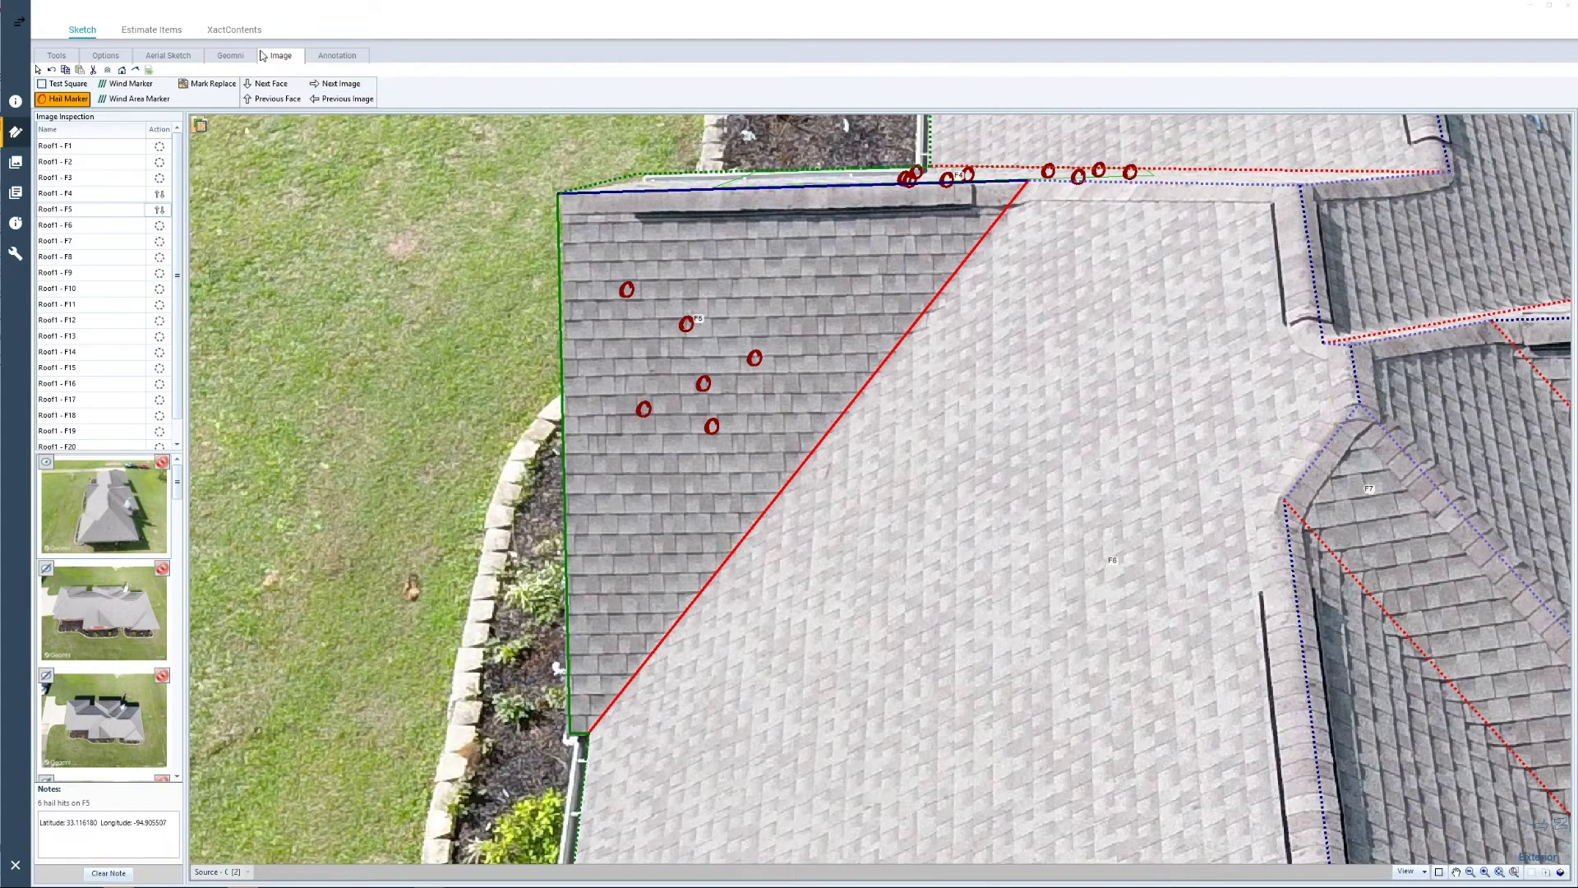
left_click(233, 56)
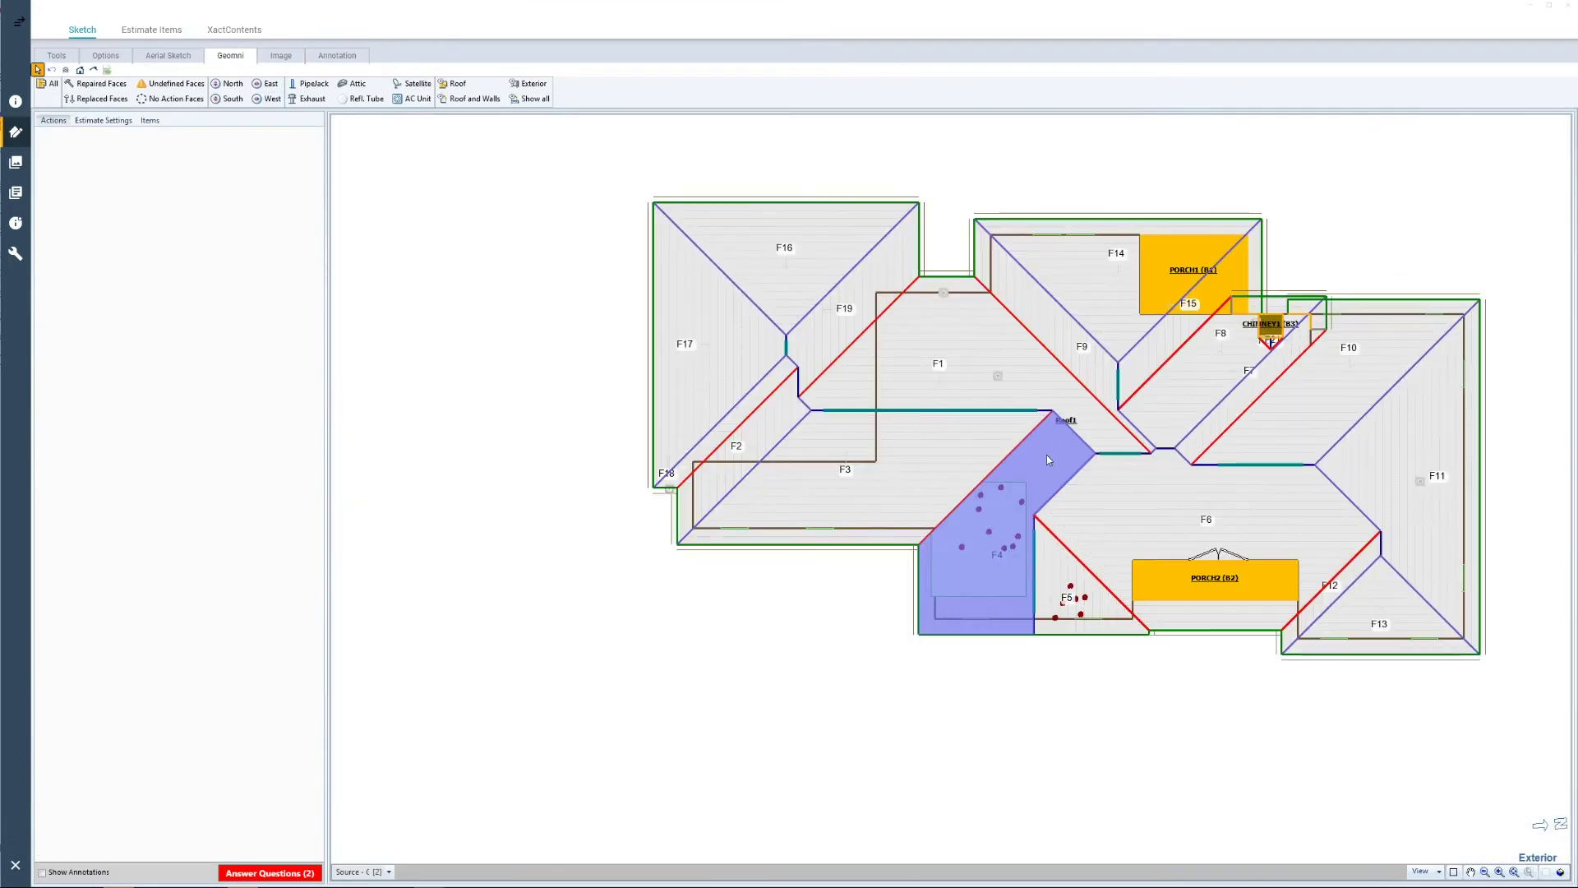
left_click(1050, 464)
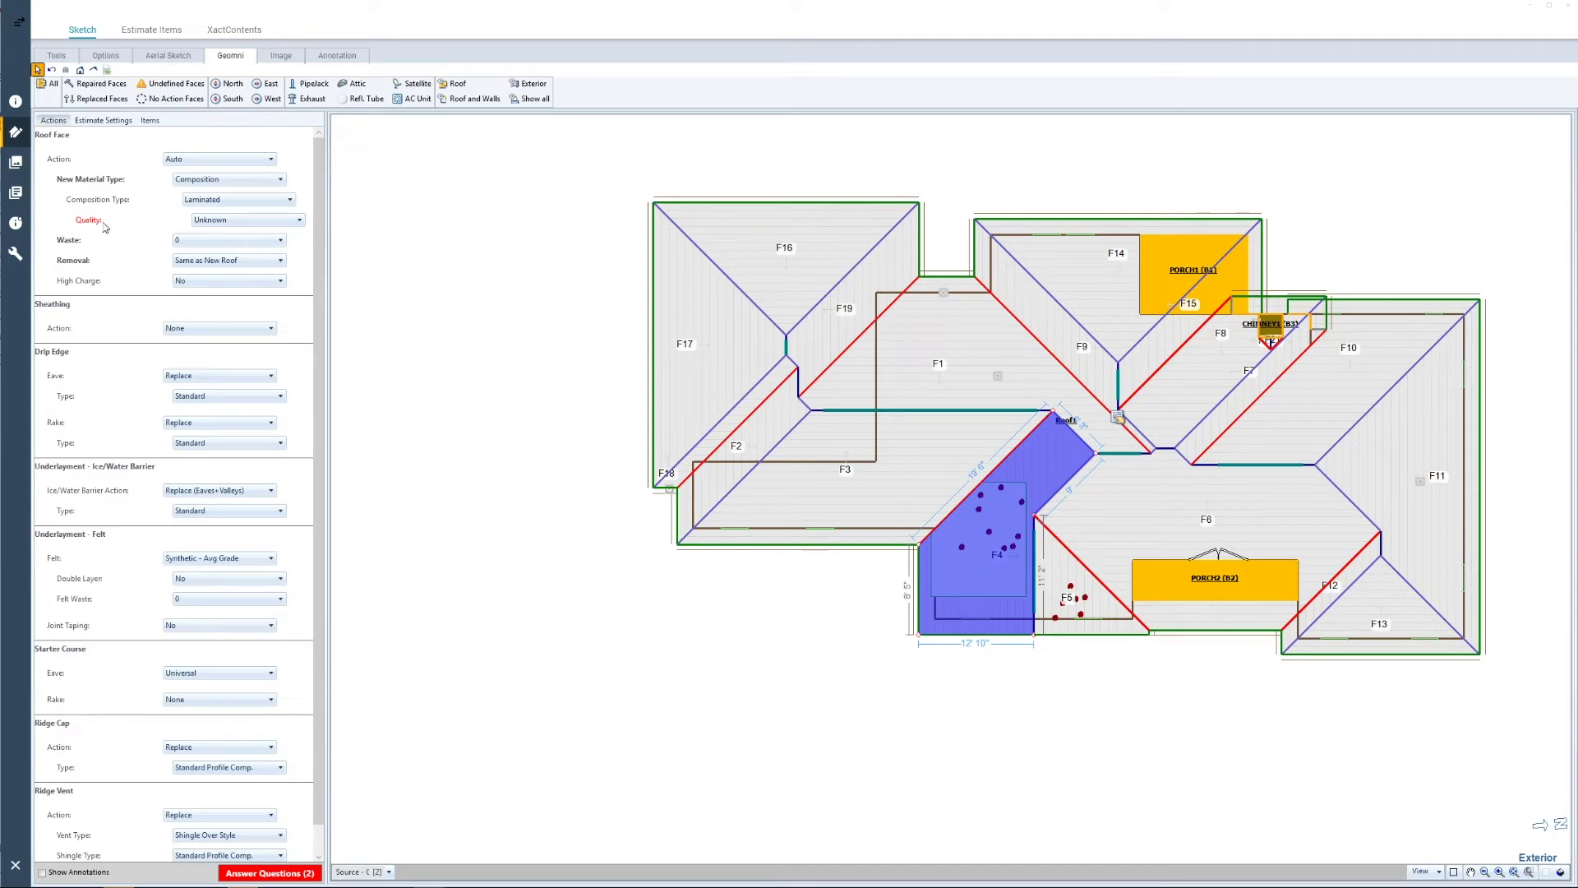
Set roof quality to Average and apply it to all roof faces.
left_click(245, 219)
left_click(230, 246)
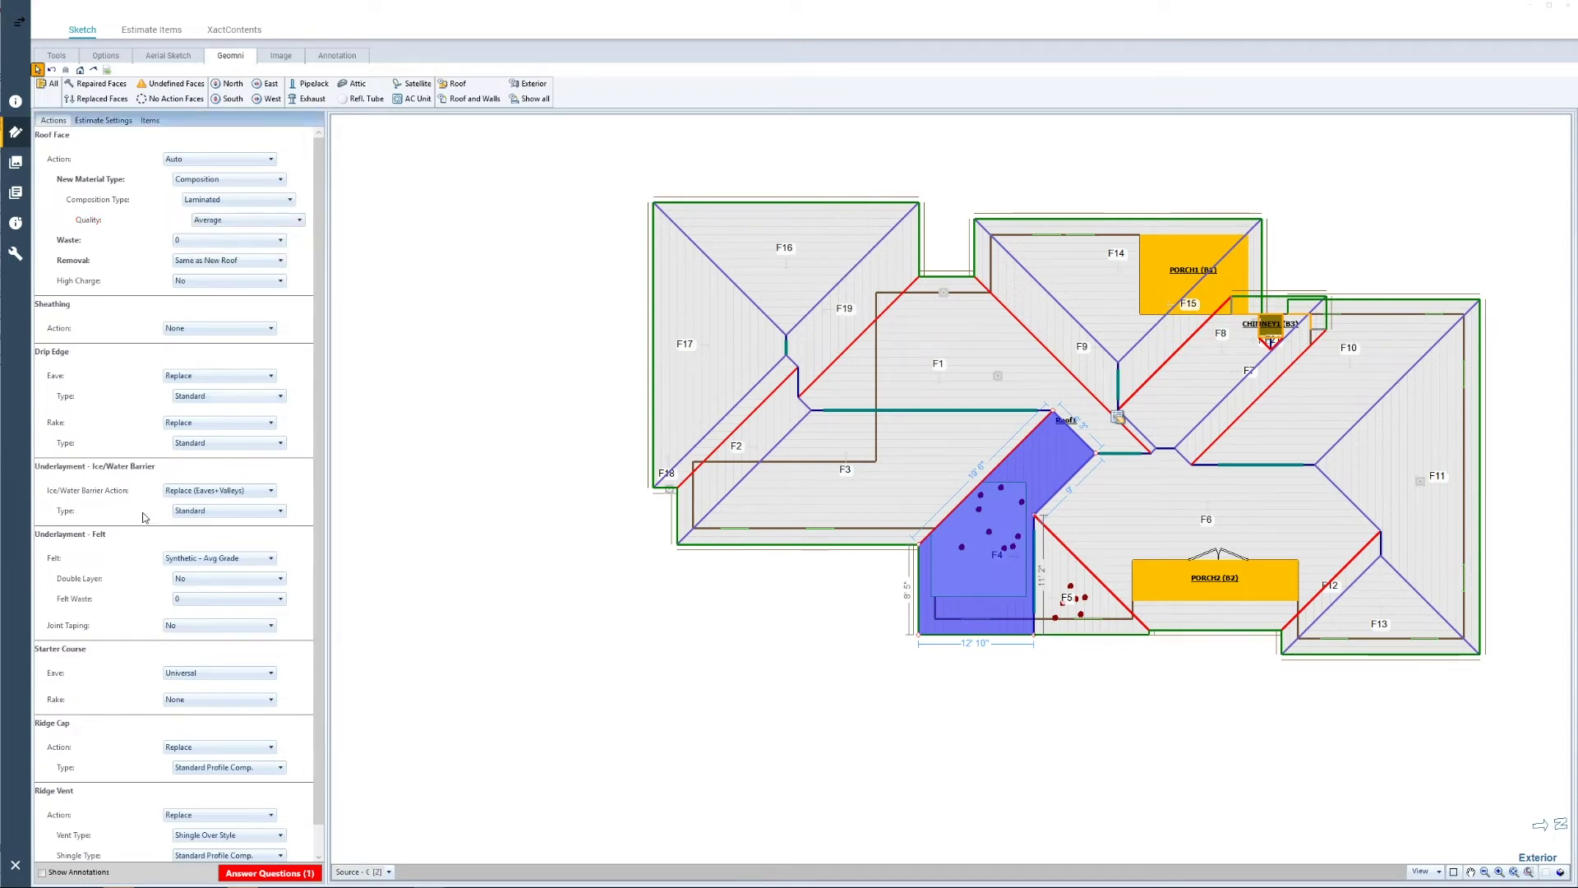
scroll(219, 615, "down", 1)
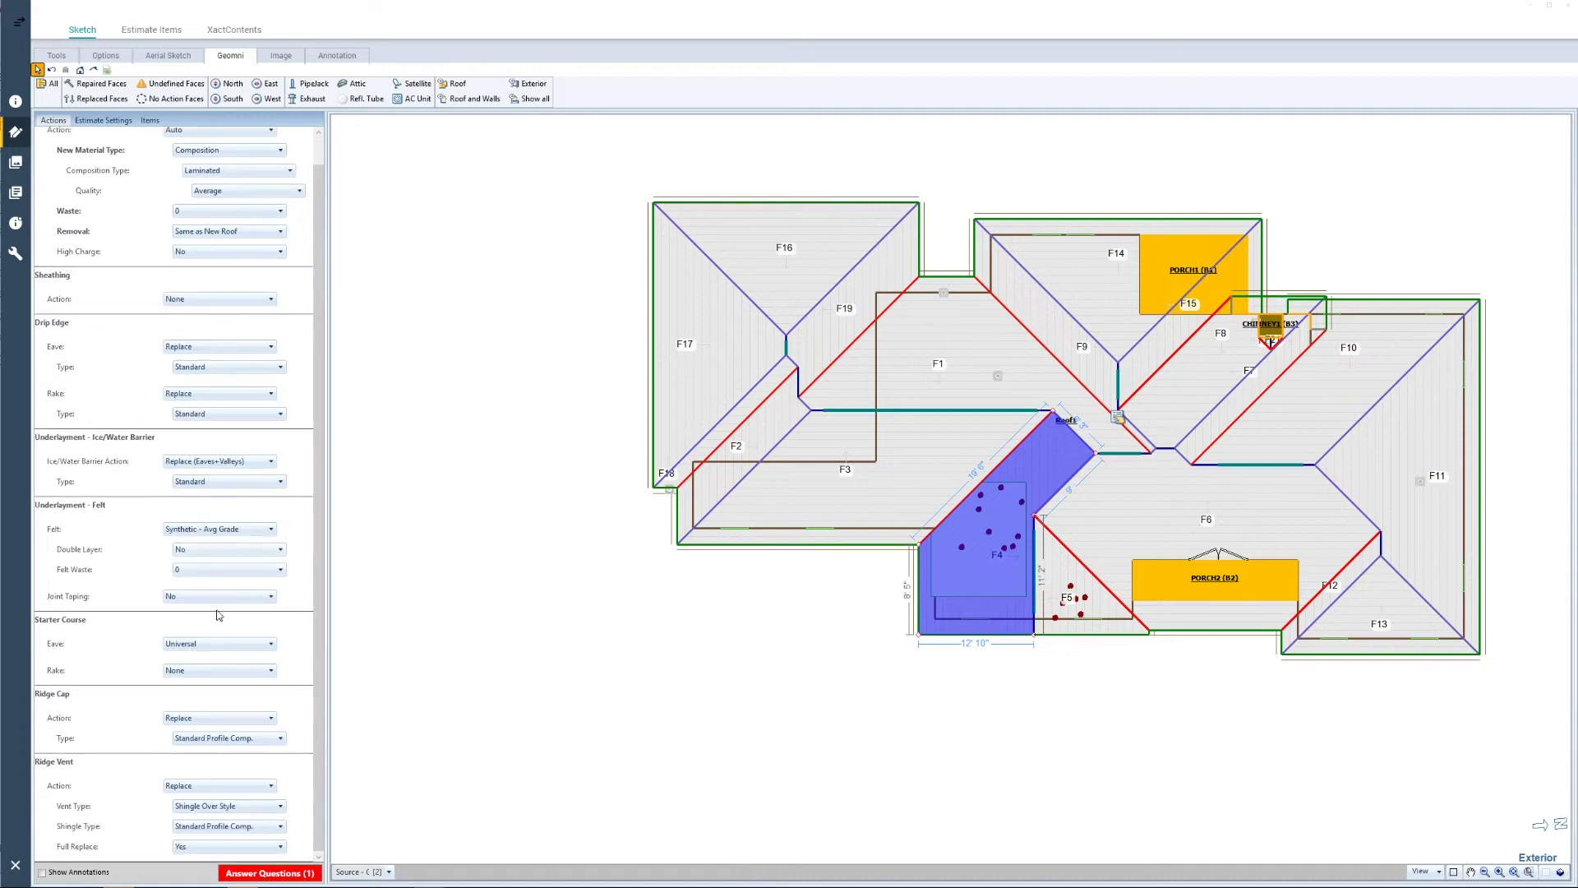
scroll(220, 585, "up", 1)
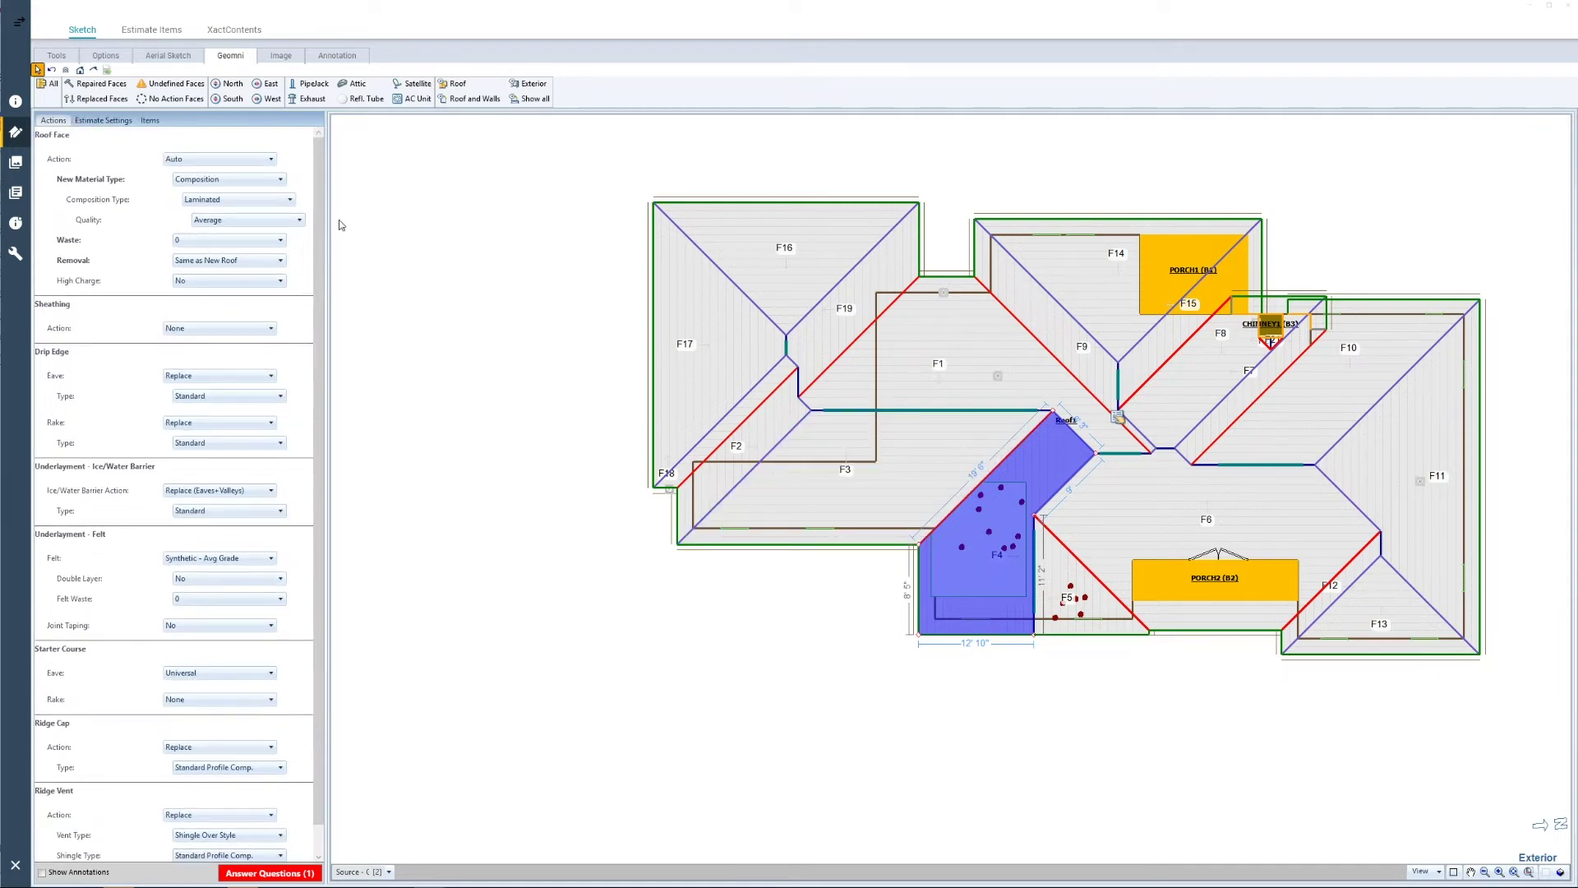
left_click(52, 85)
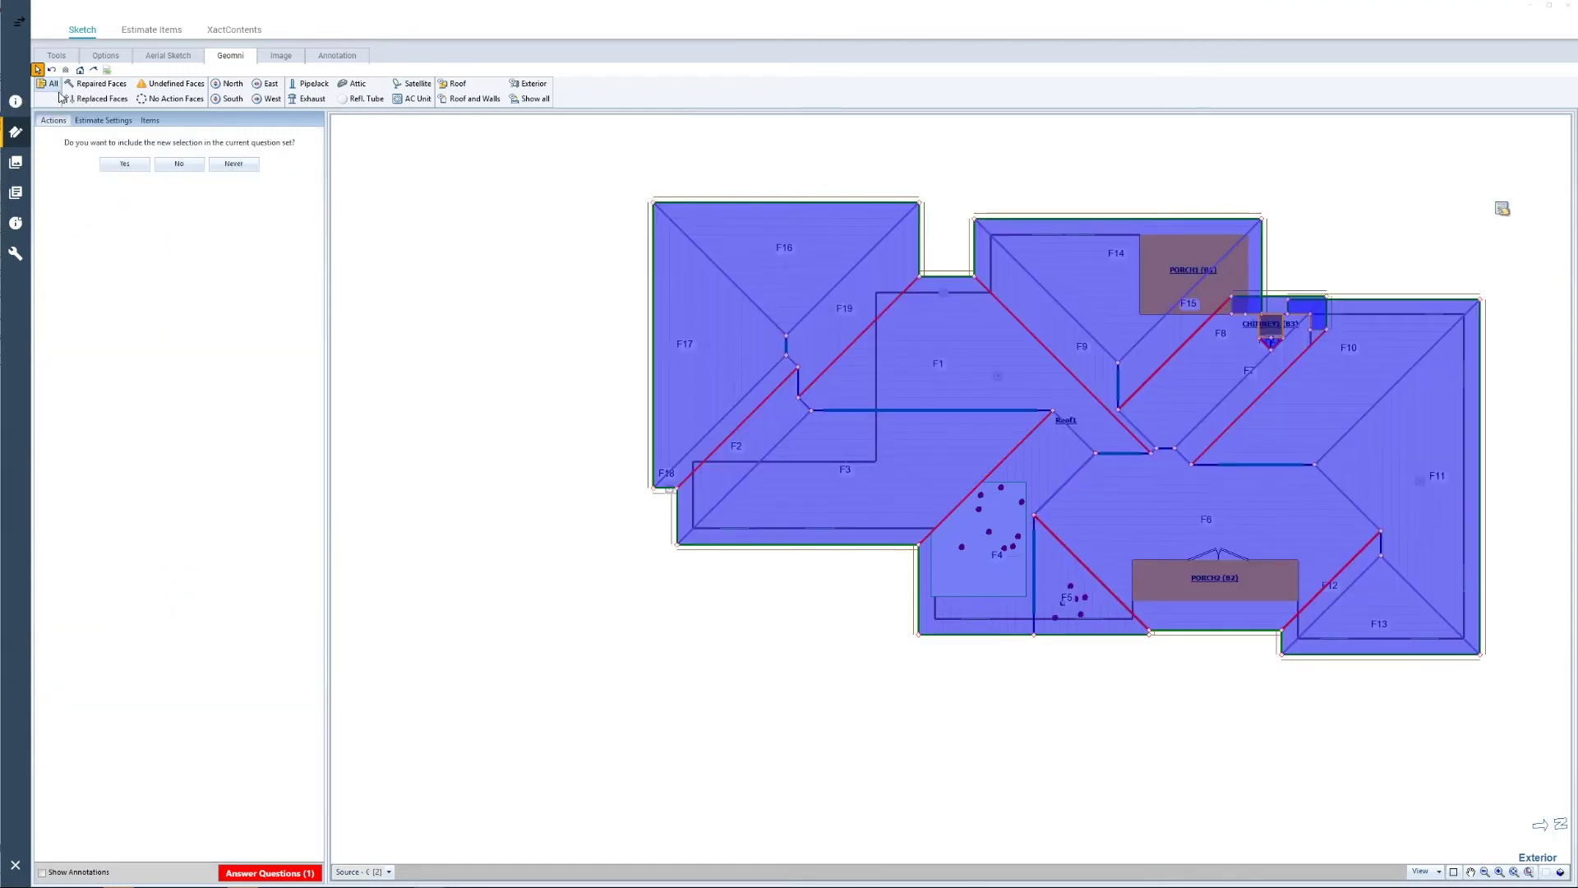
left_click(126, 165)
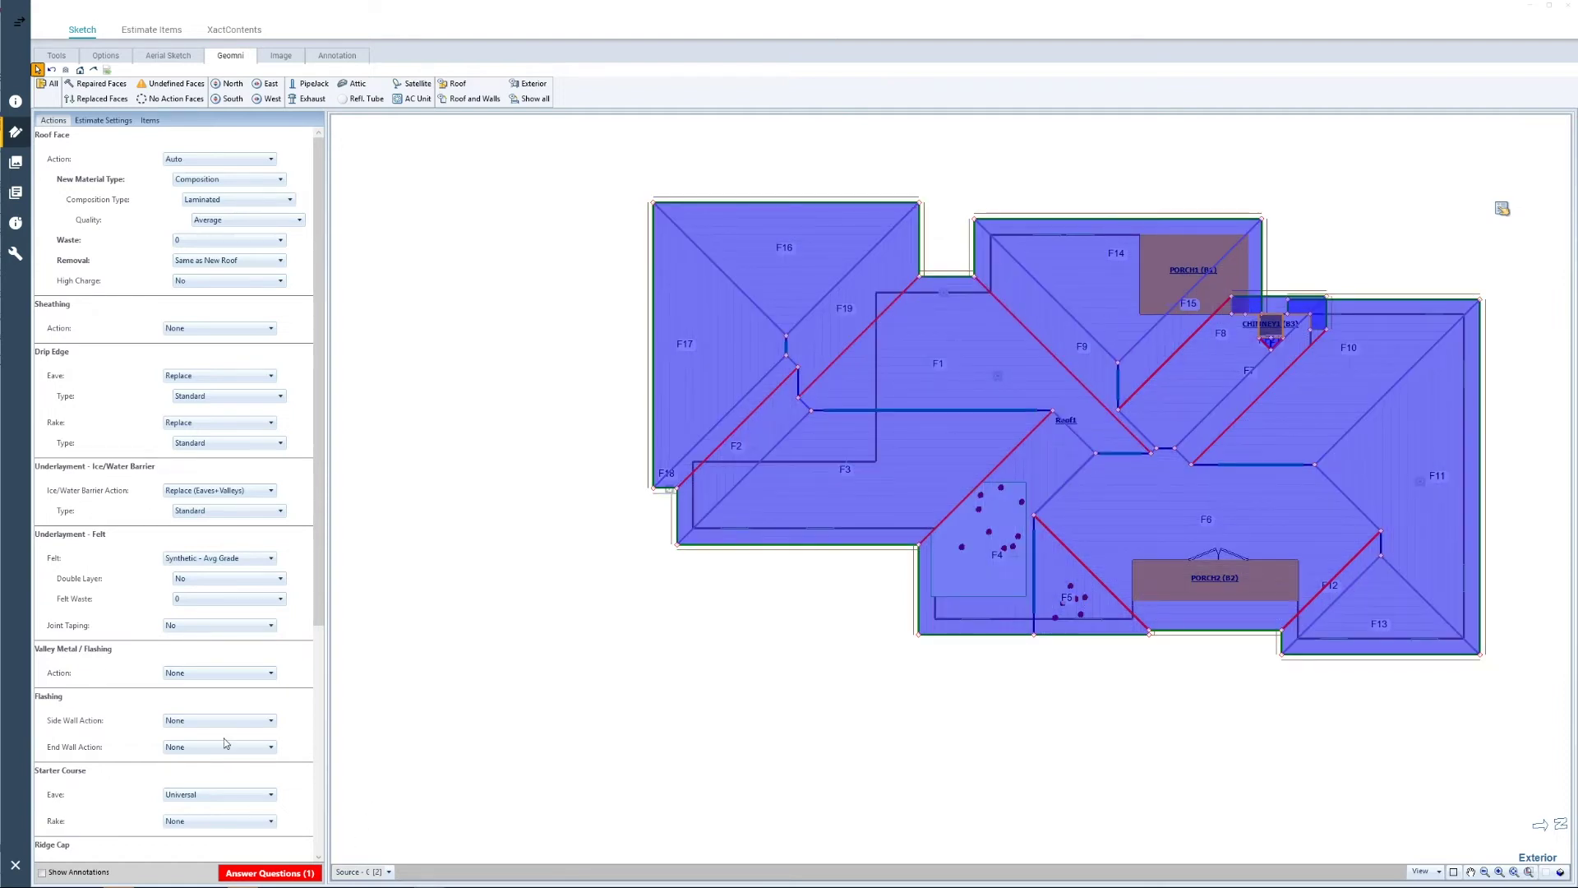
Set the satellite dish action to Detach and Reset and generate the 13 line items.
scroll(223, 738, "down", 5)
left_click(211, 773)
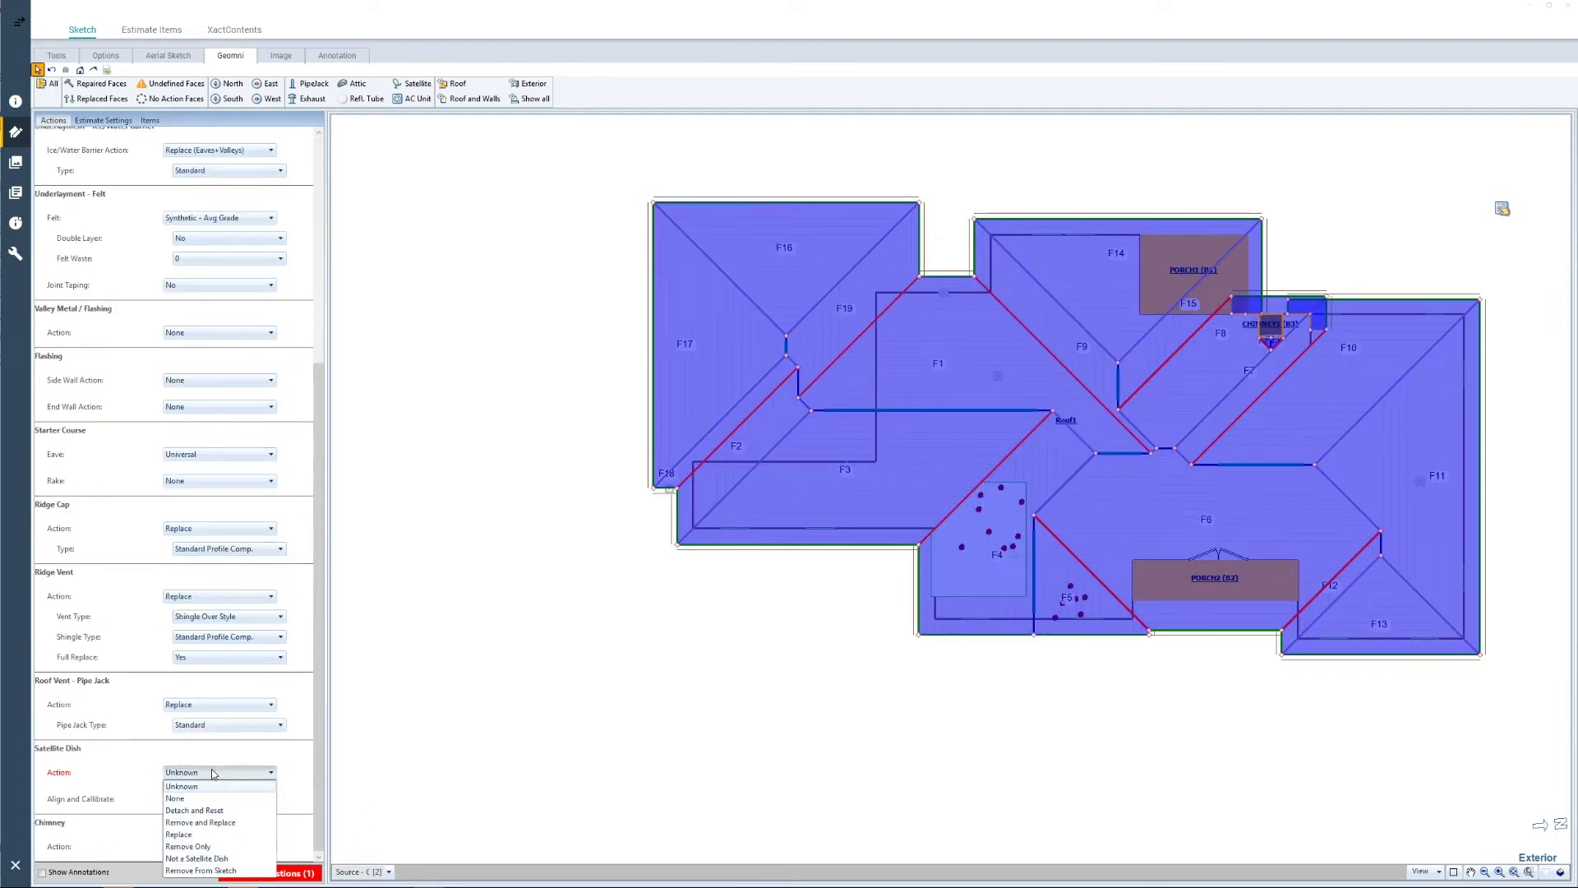
left_click(193, 810)
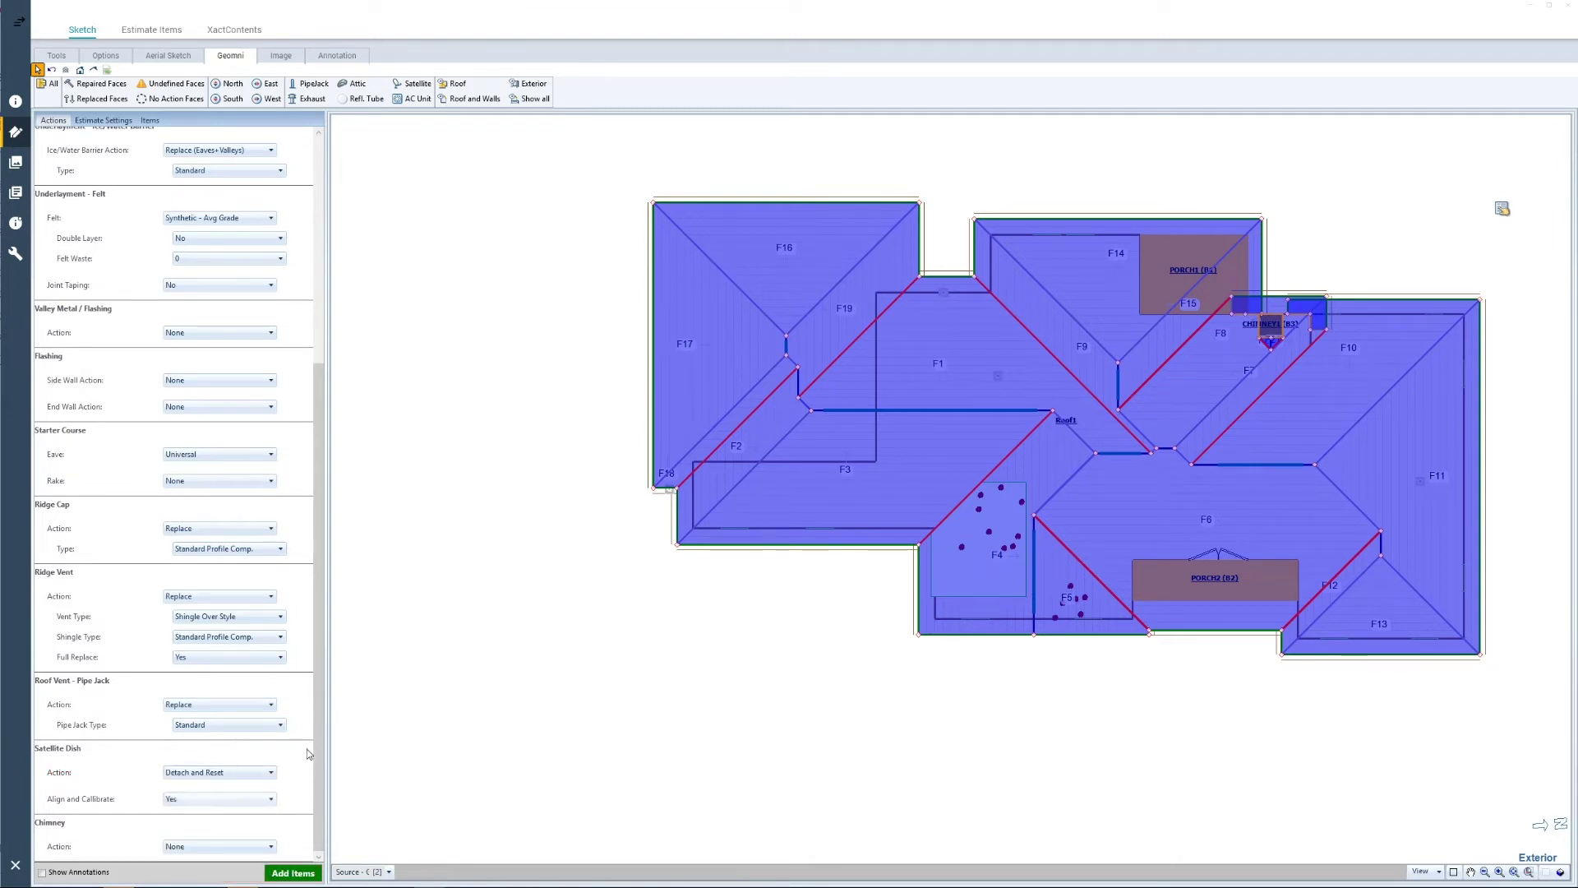
left_click(289, 874)
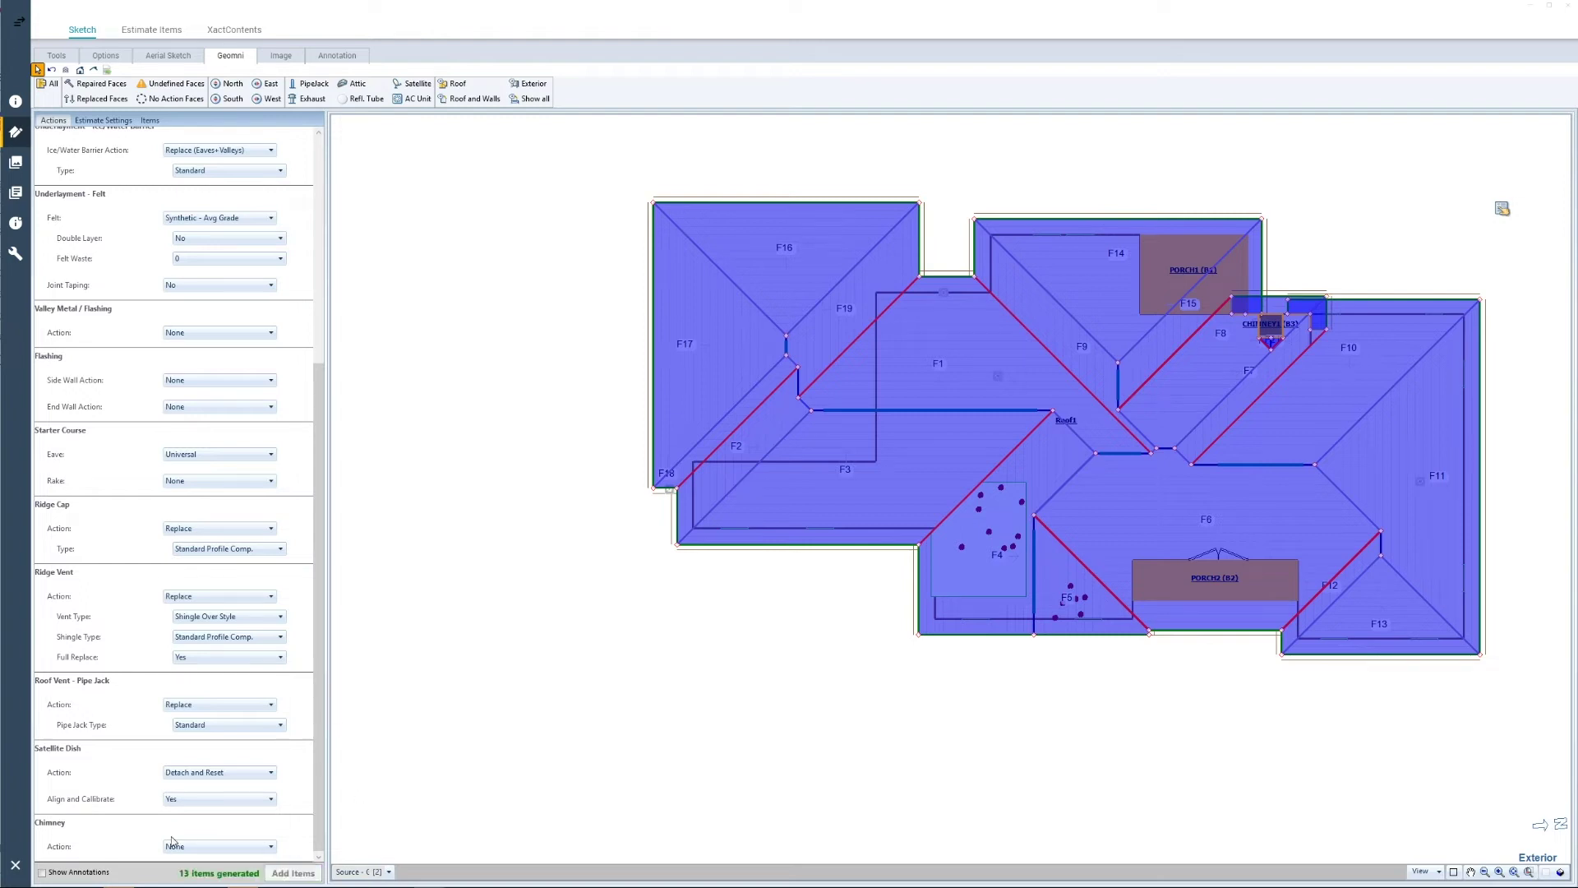
scroll(175, 842, "up", 1)
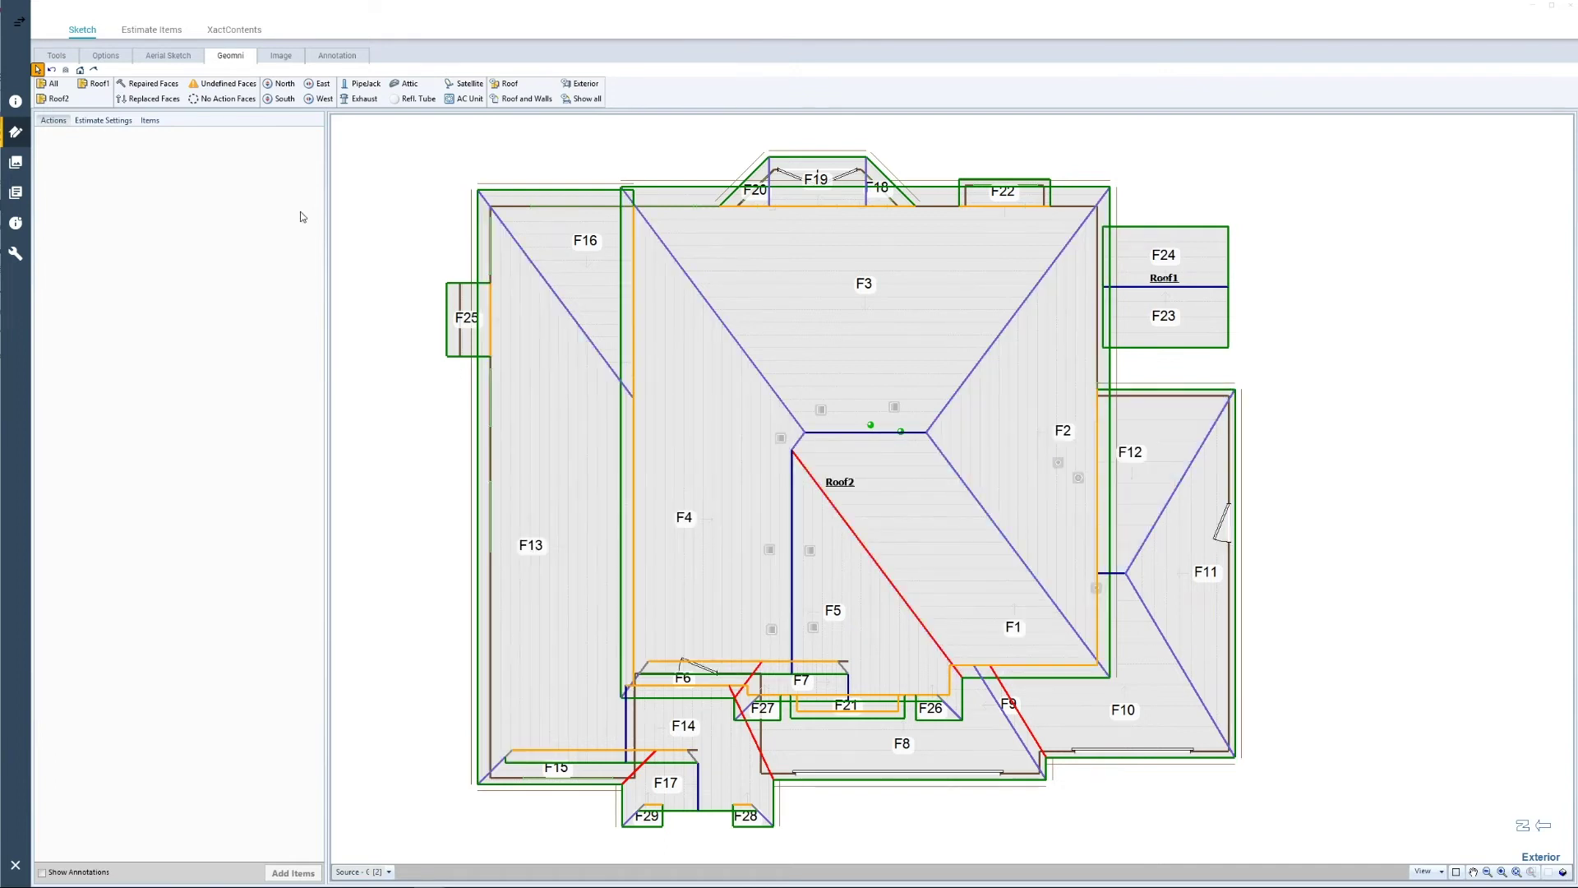
Show the Estimate Settings for the Roof1/Roof2 sketch with faces F1–F29.
left_click(96, 126)
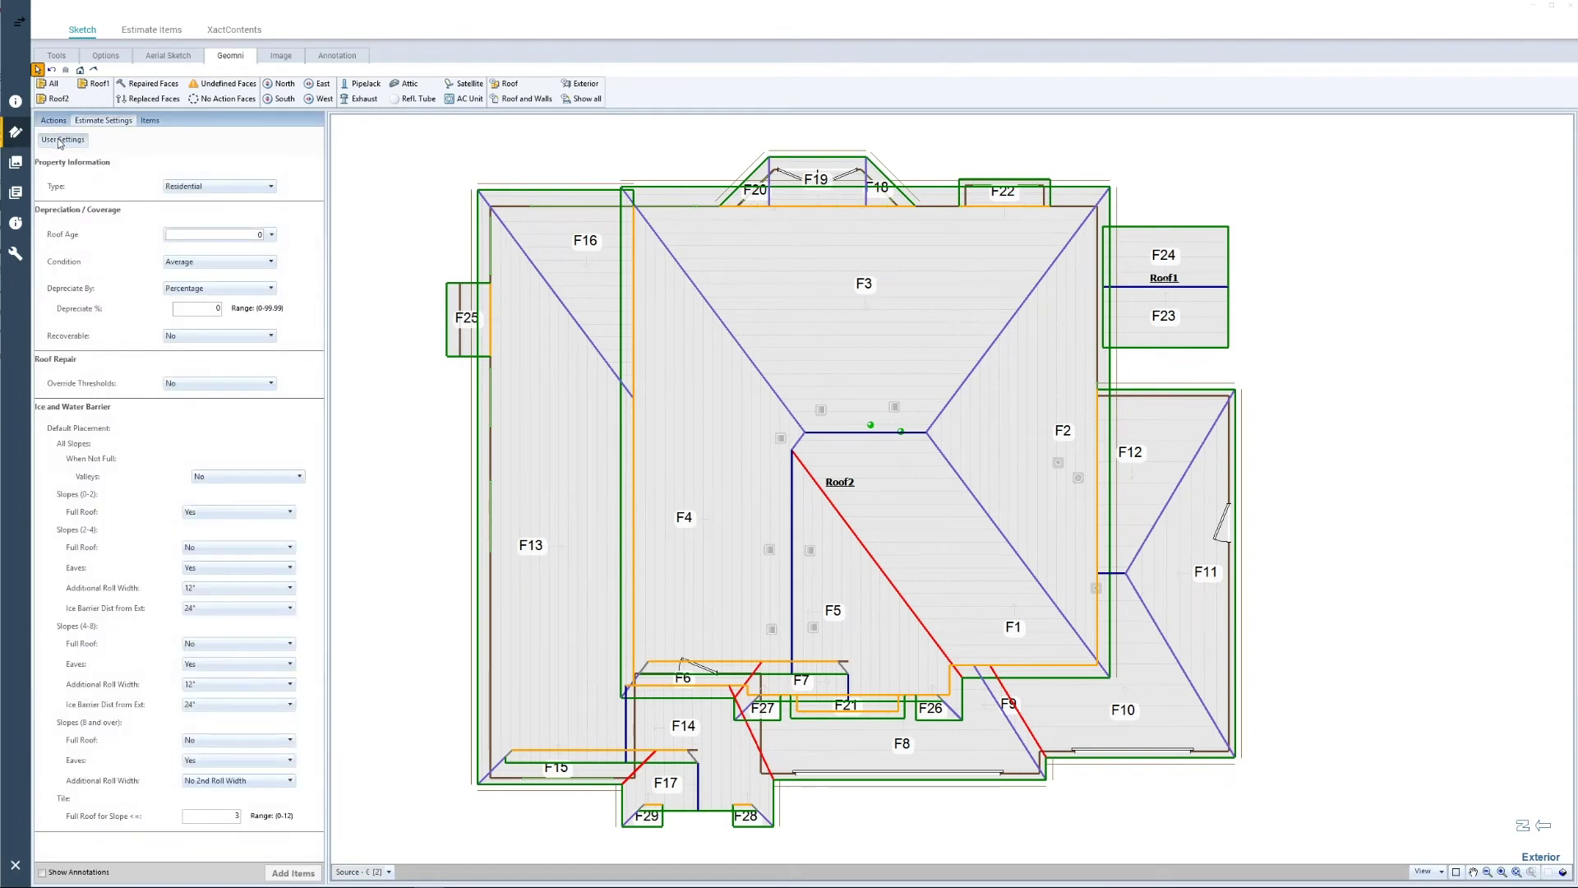
Open User Settings, review the High Charges and Roof Removal sections, and apply changes to the current estimate.
left_click(60, 141)
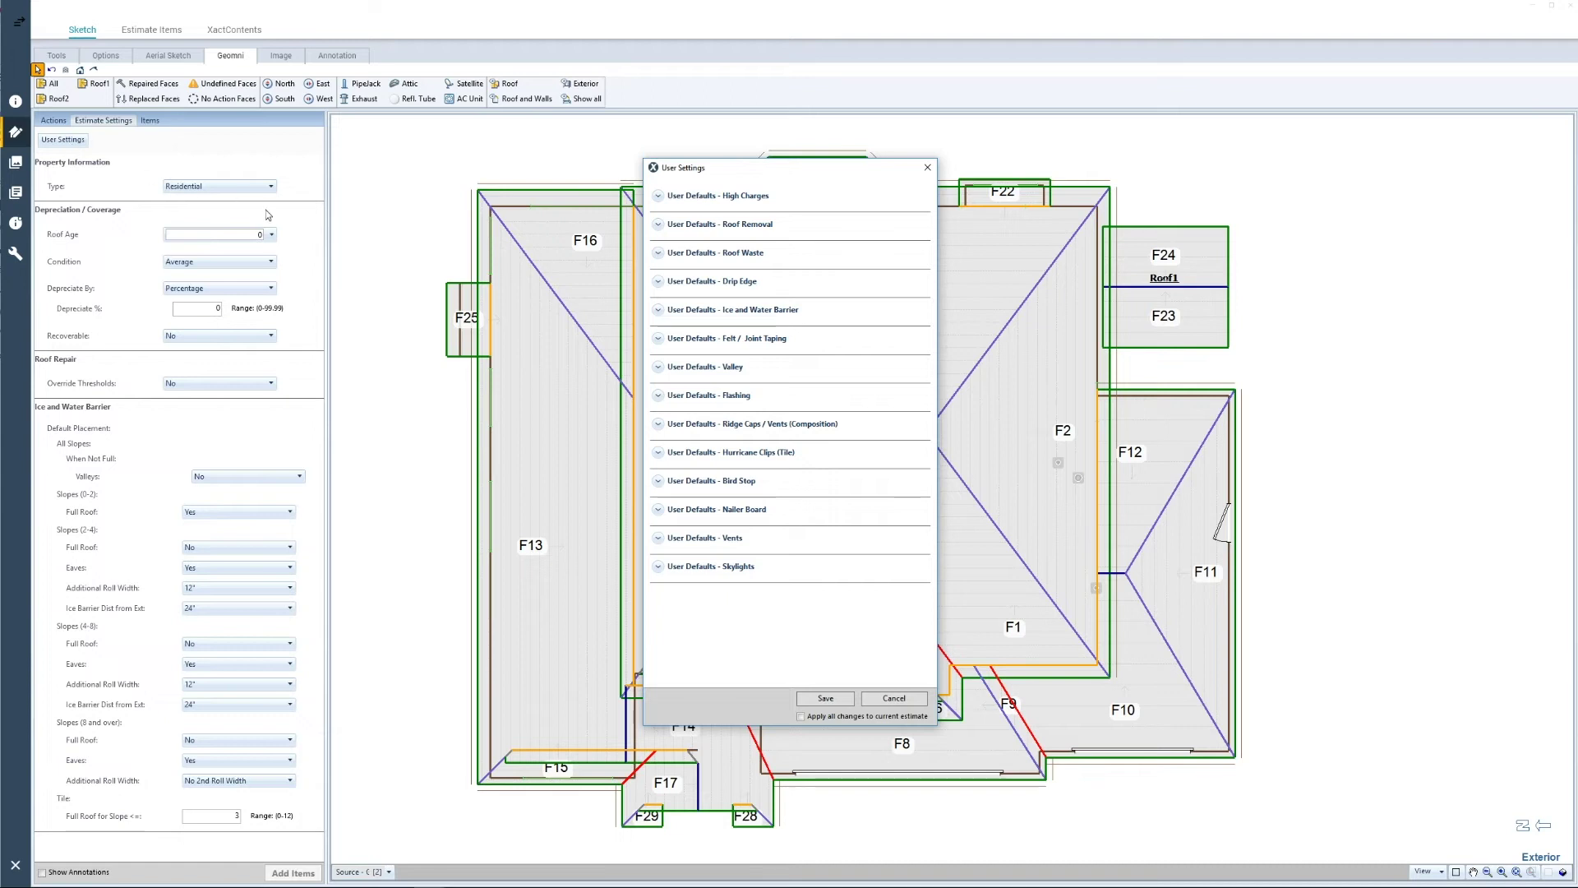
left_click(658, 198)
left_click(659, 200)
left_click(659, 225)
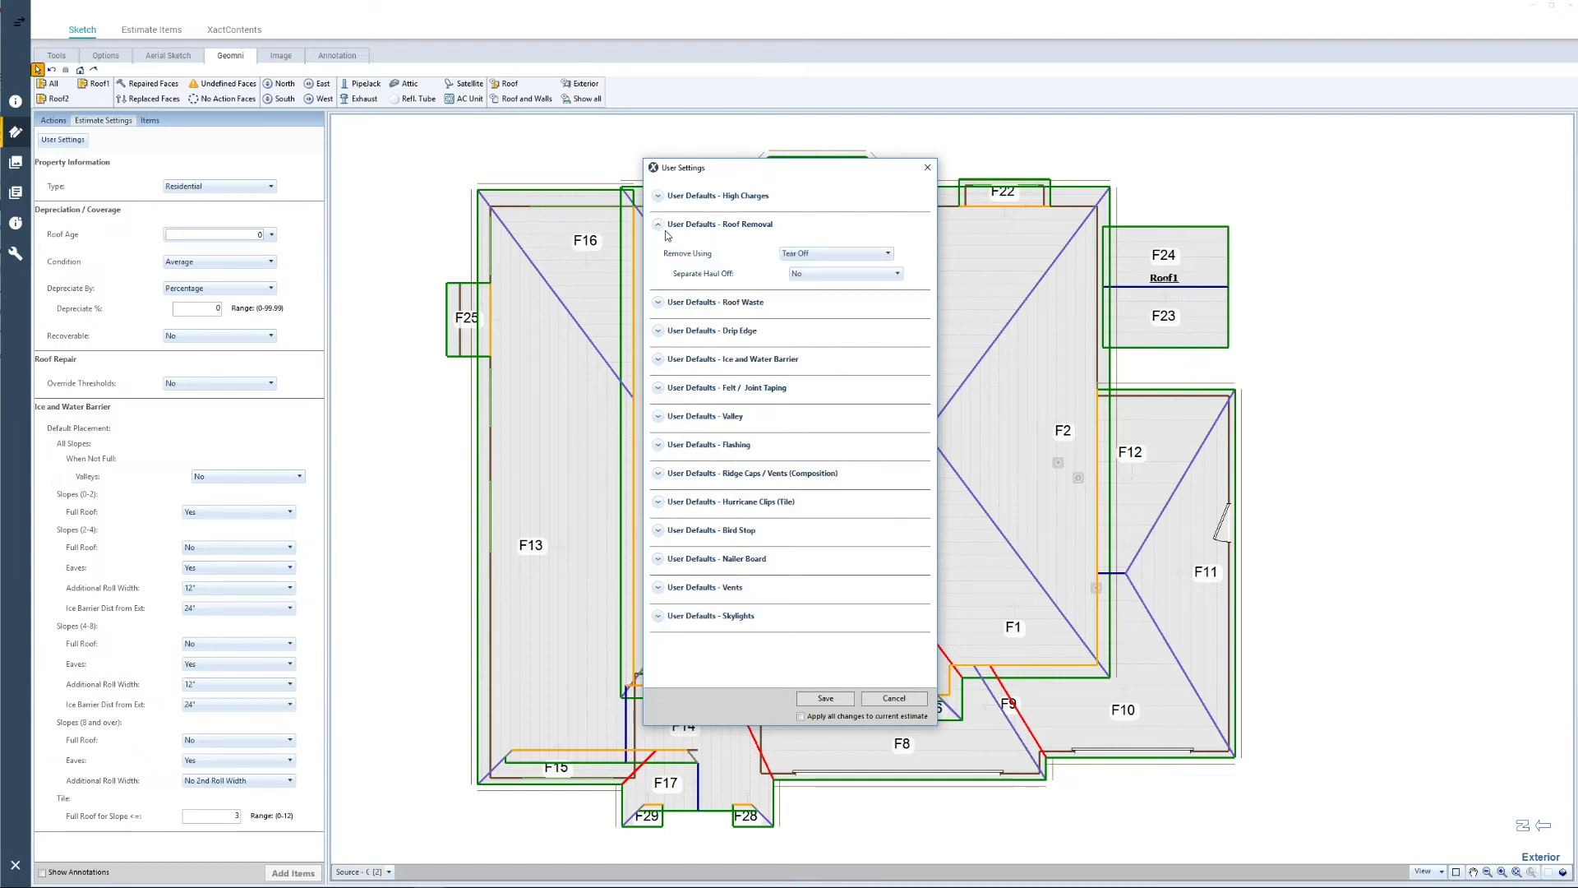
left_click(665, 231)
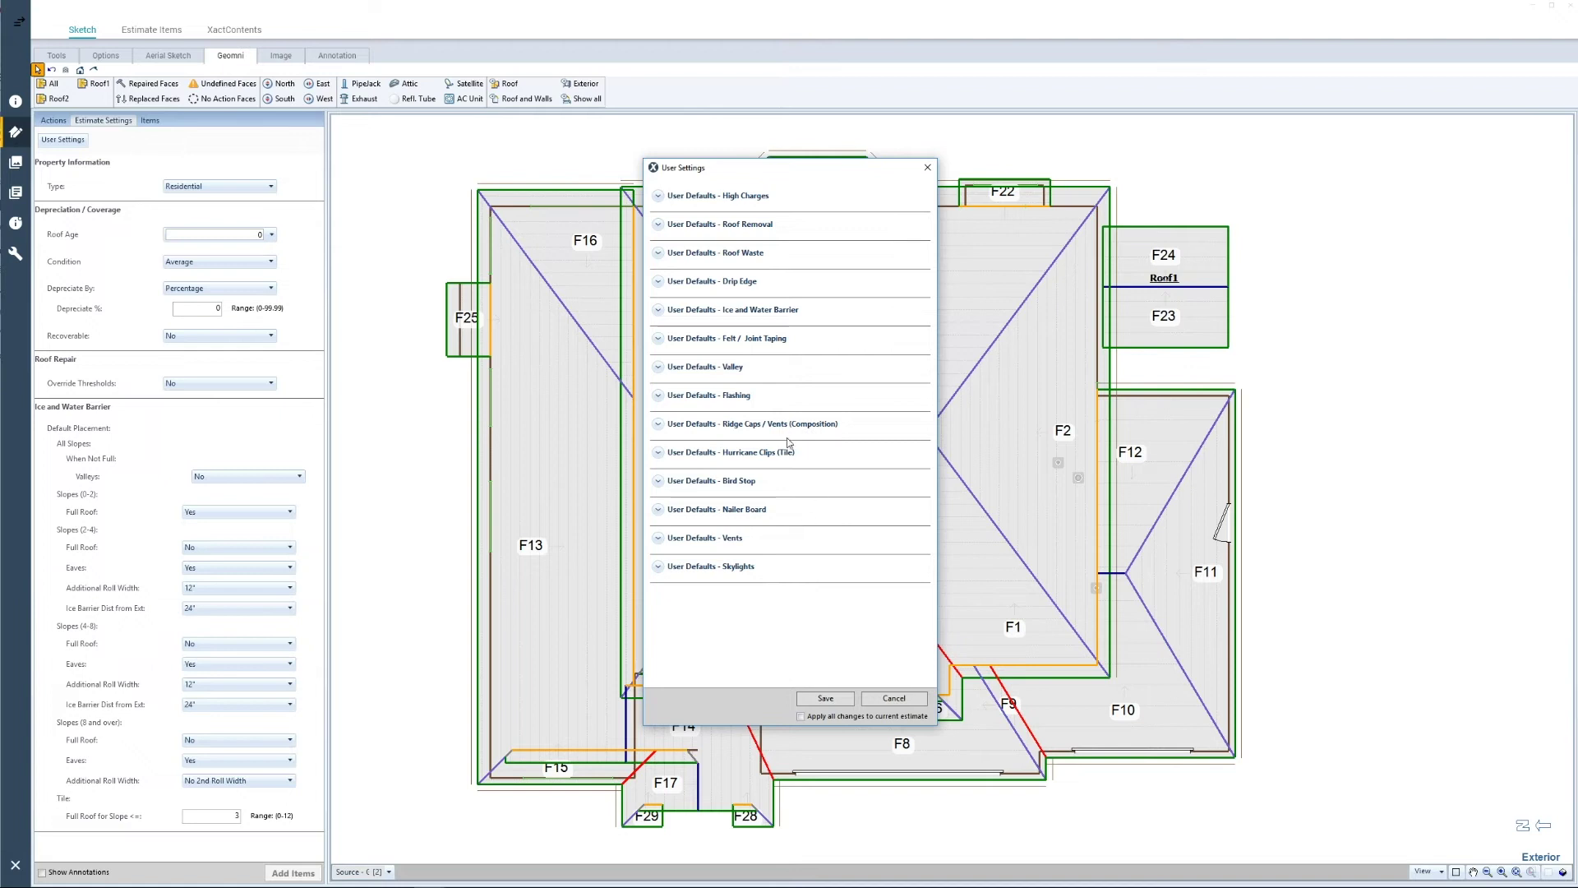
left_click(801, 717)
Expand High Charges defaults (18 ft, connected roofs Yes, per-face override Yes) and maximize the 3D estimate window.
left_click(659, 197)
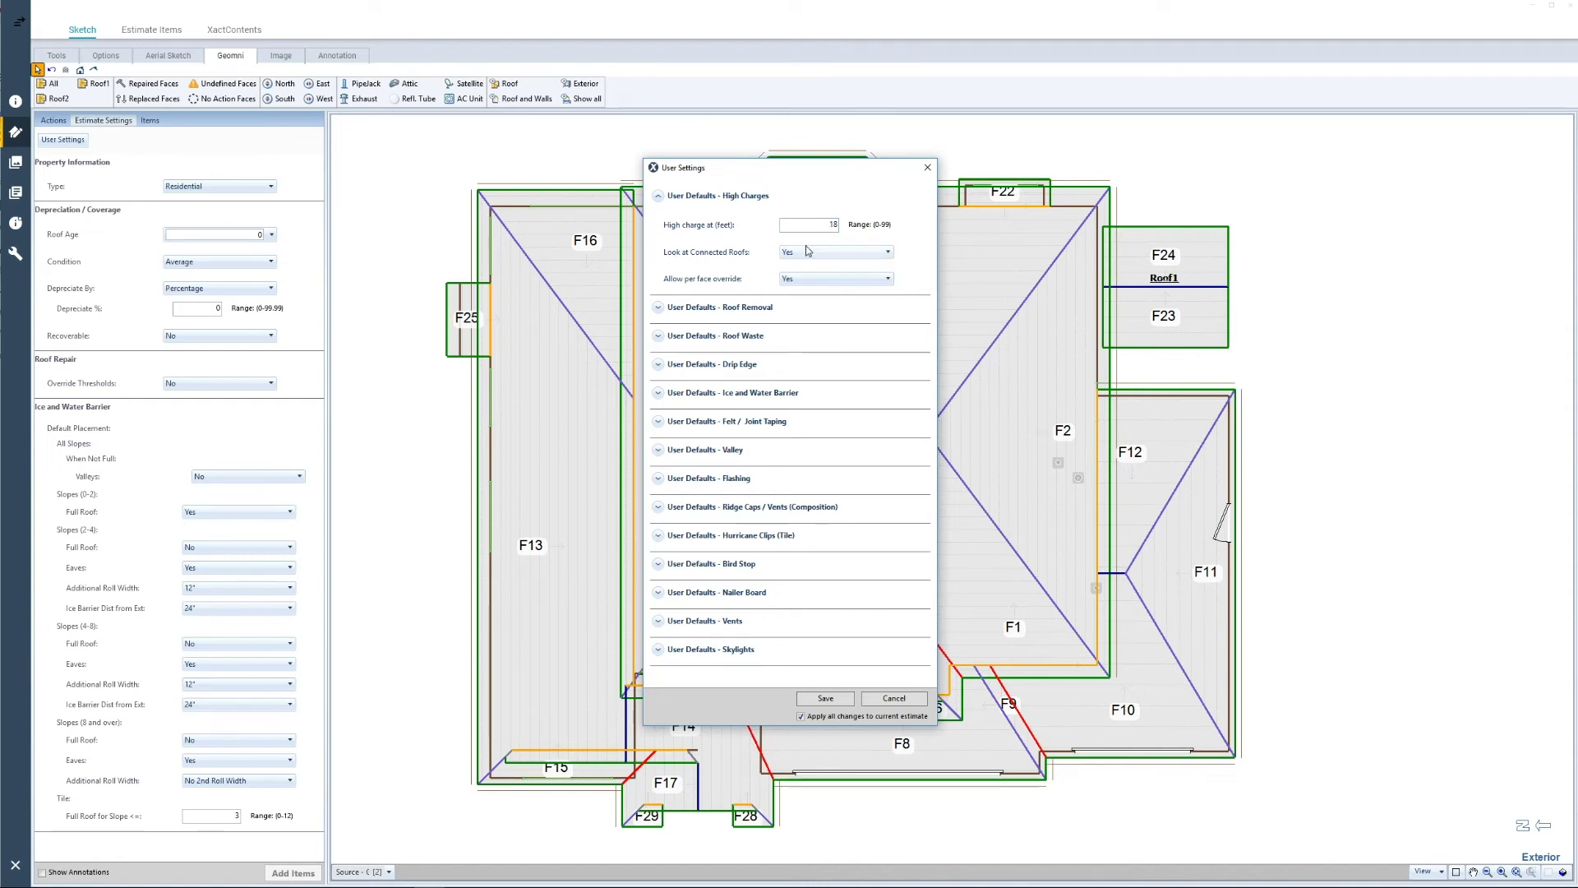
mouse_move(806, 169)
left_mouse_down()
mouse_move(1183, 161)
mouse_move(1386, 132)
left_mouse_up()
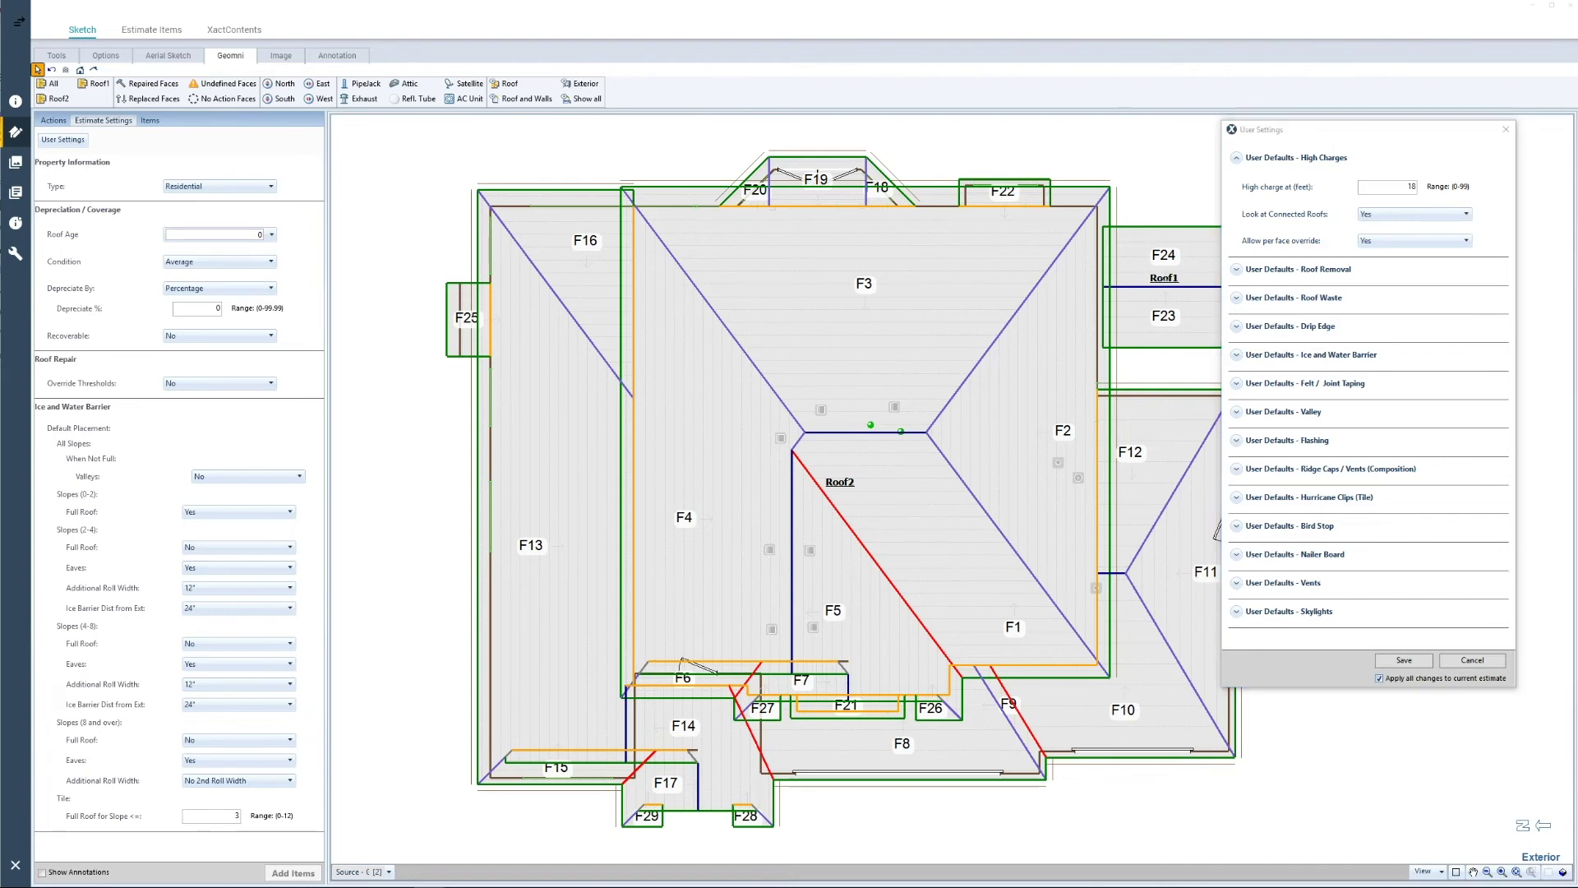
double_click(538, 154)
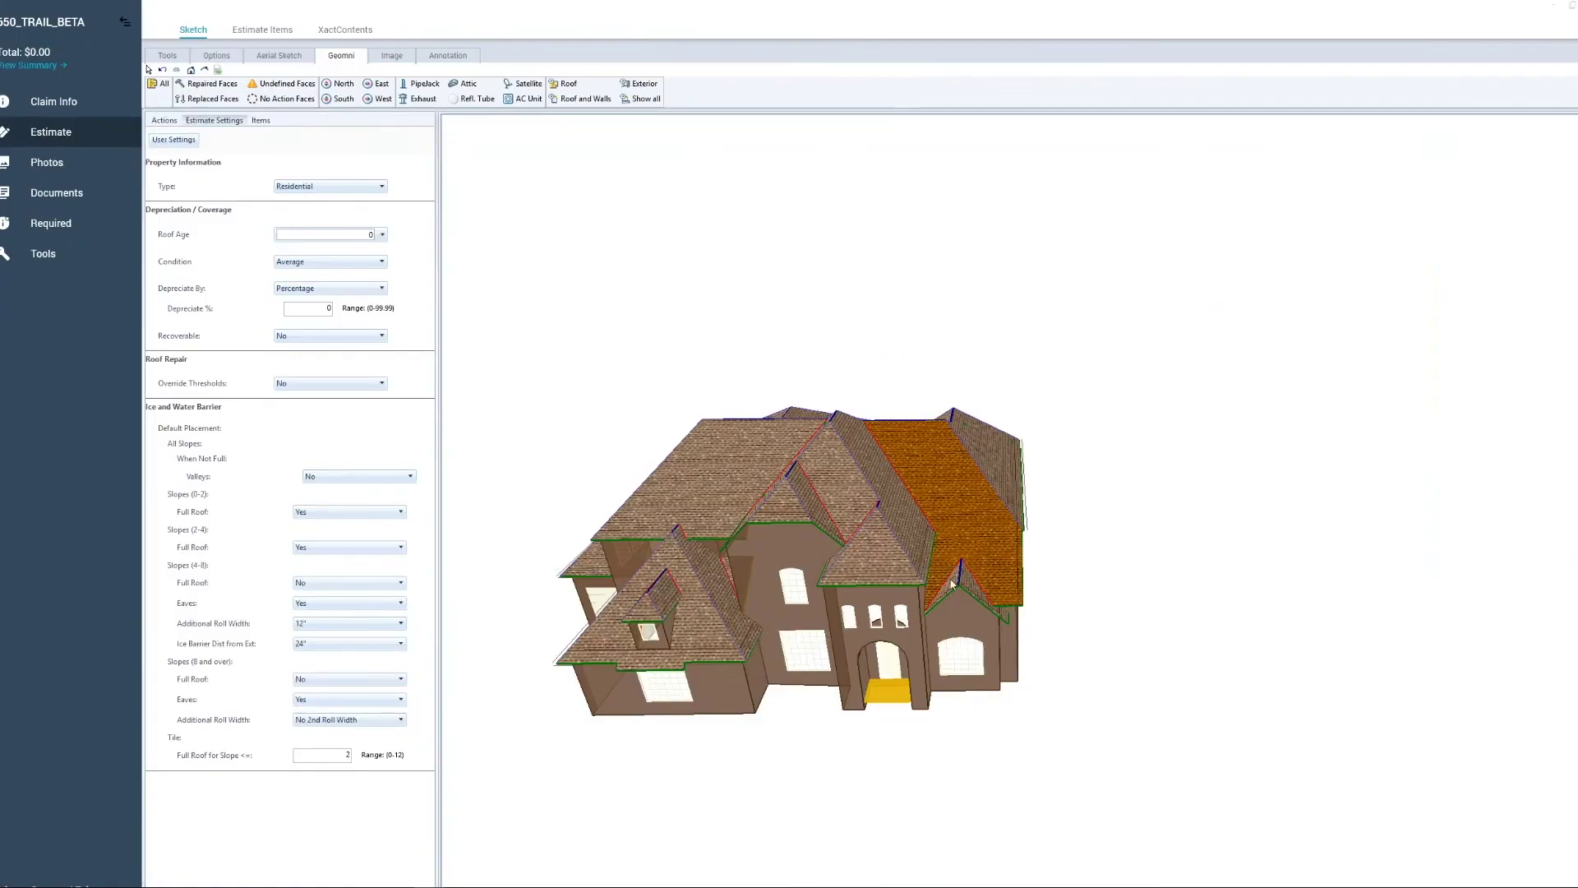
Inspect the 3D house model, restore the estimate window, and view the line items list.
mouse_move(1151, 589)
left_mouse_down()
mouse_move(1247, 535)
mouse_move(1142, 559)
left_mouse_up()
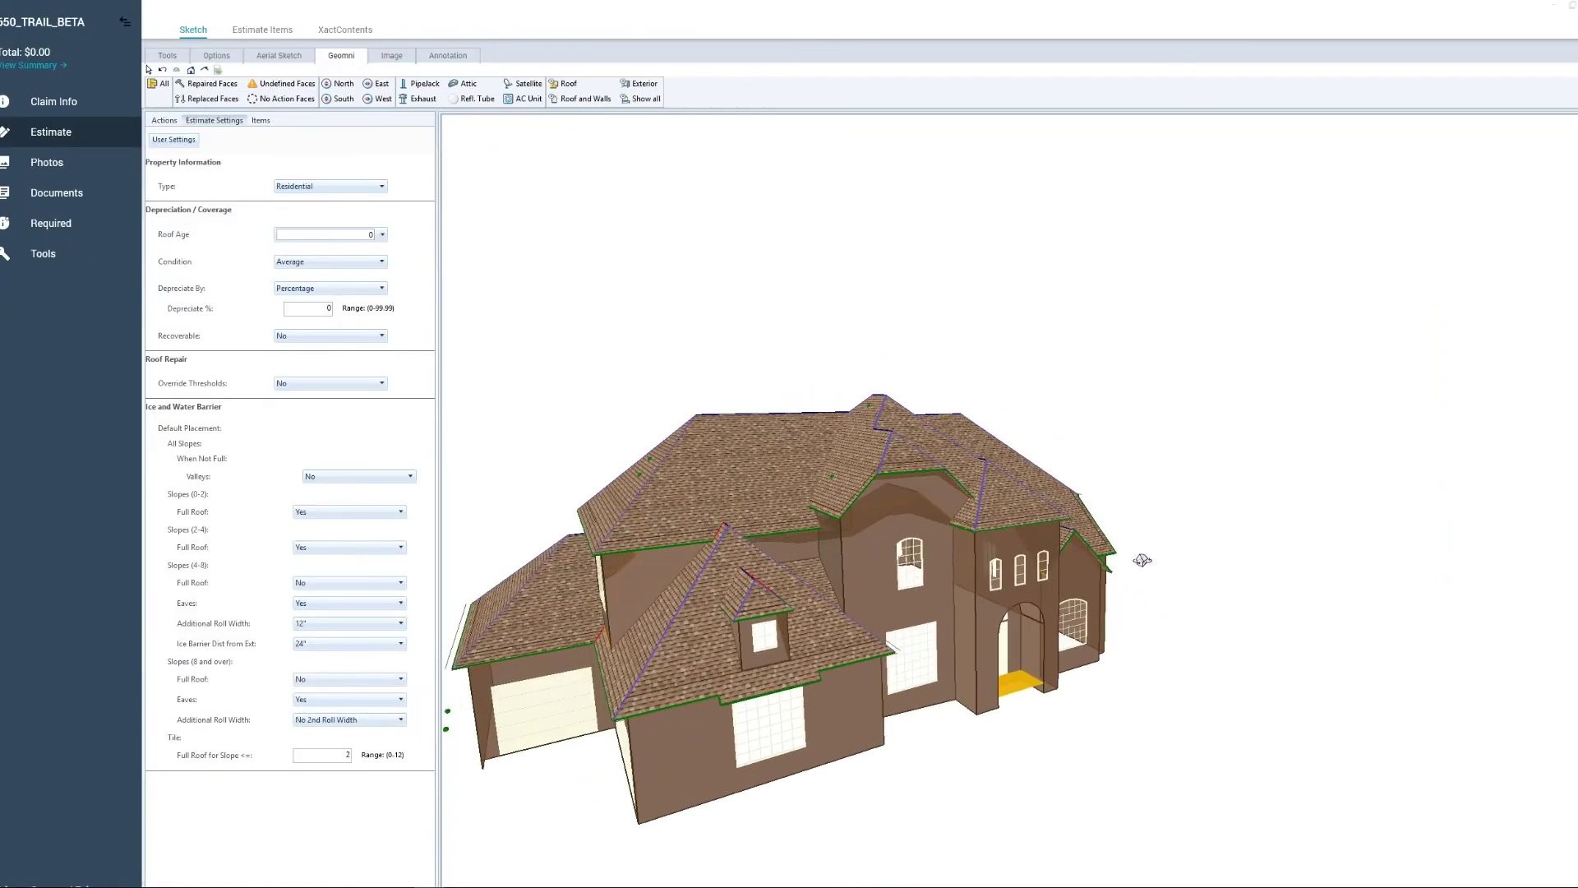
left_click(719, 490)
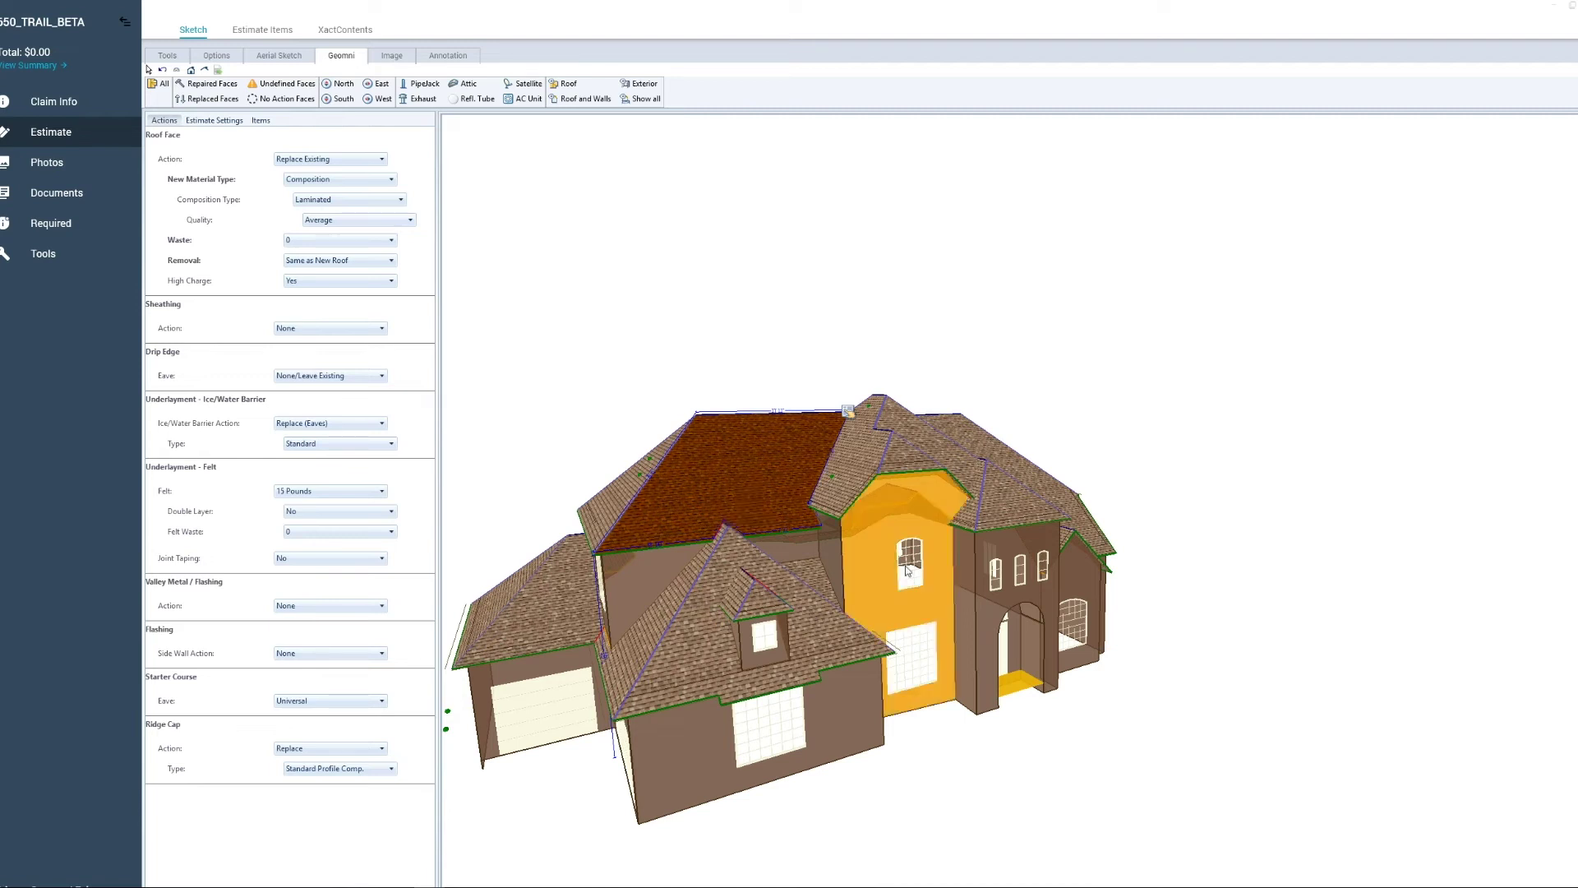
left_click_drag(734, 550, 905, 461)
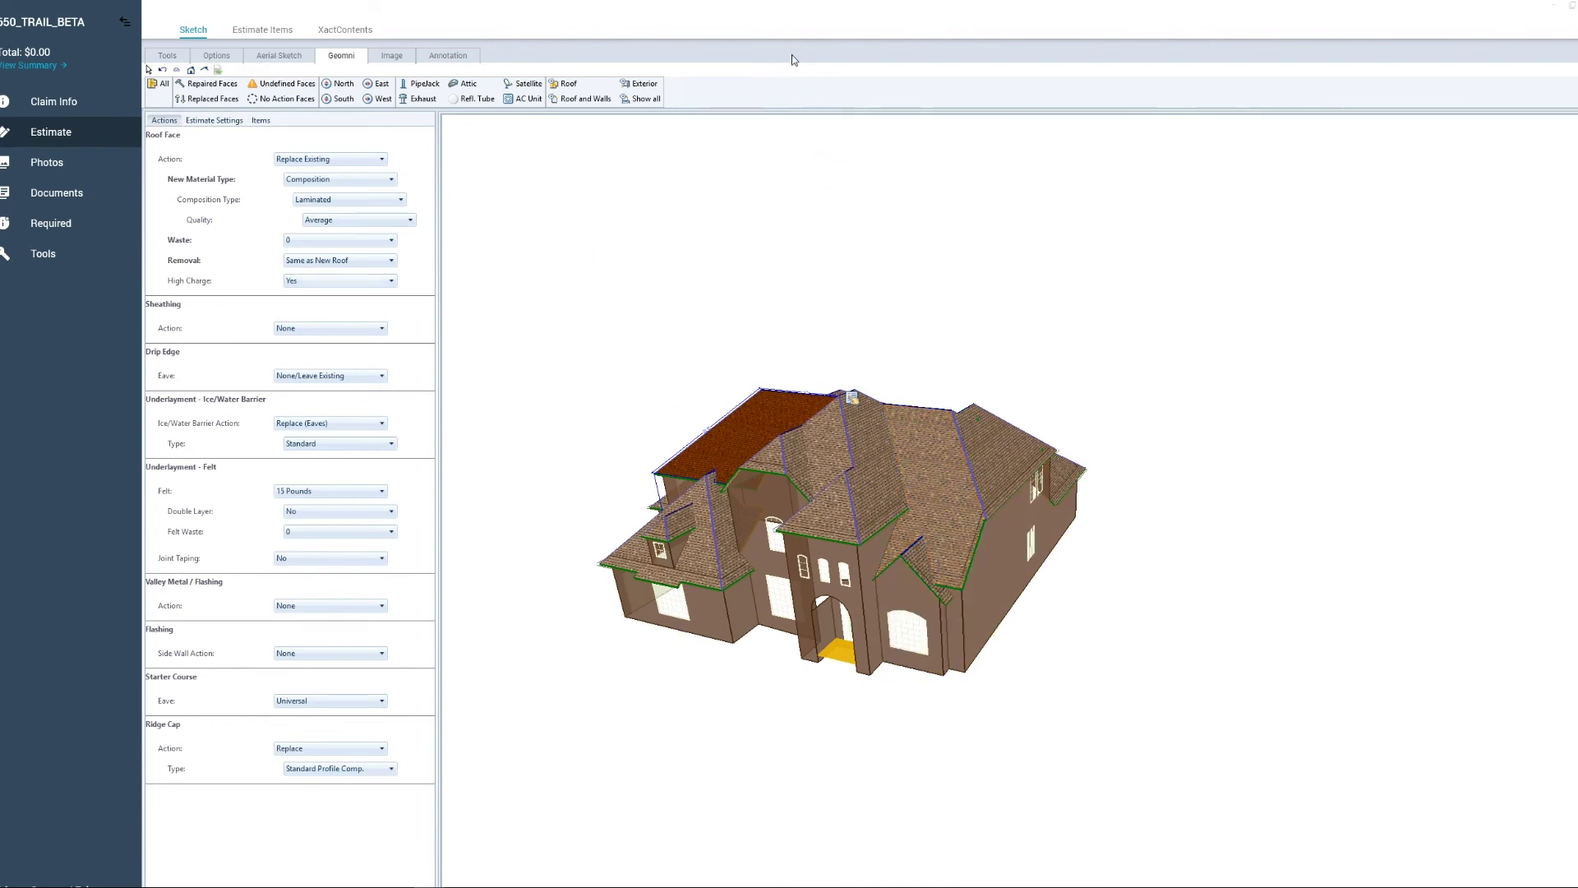
double_click(770, 8)
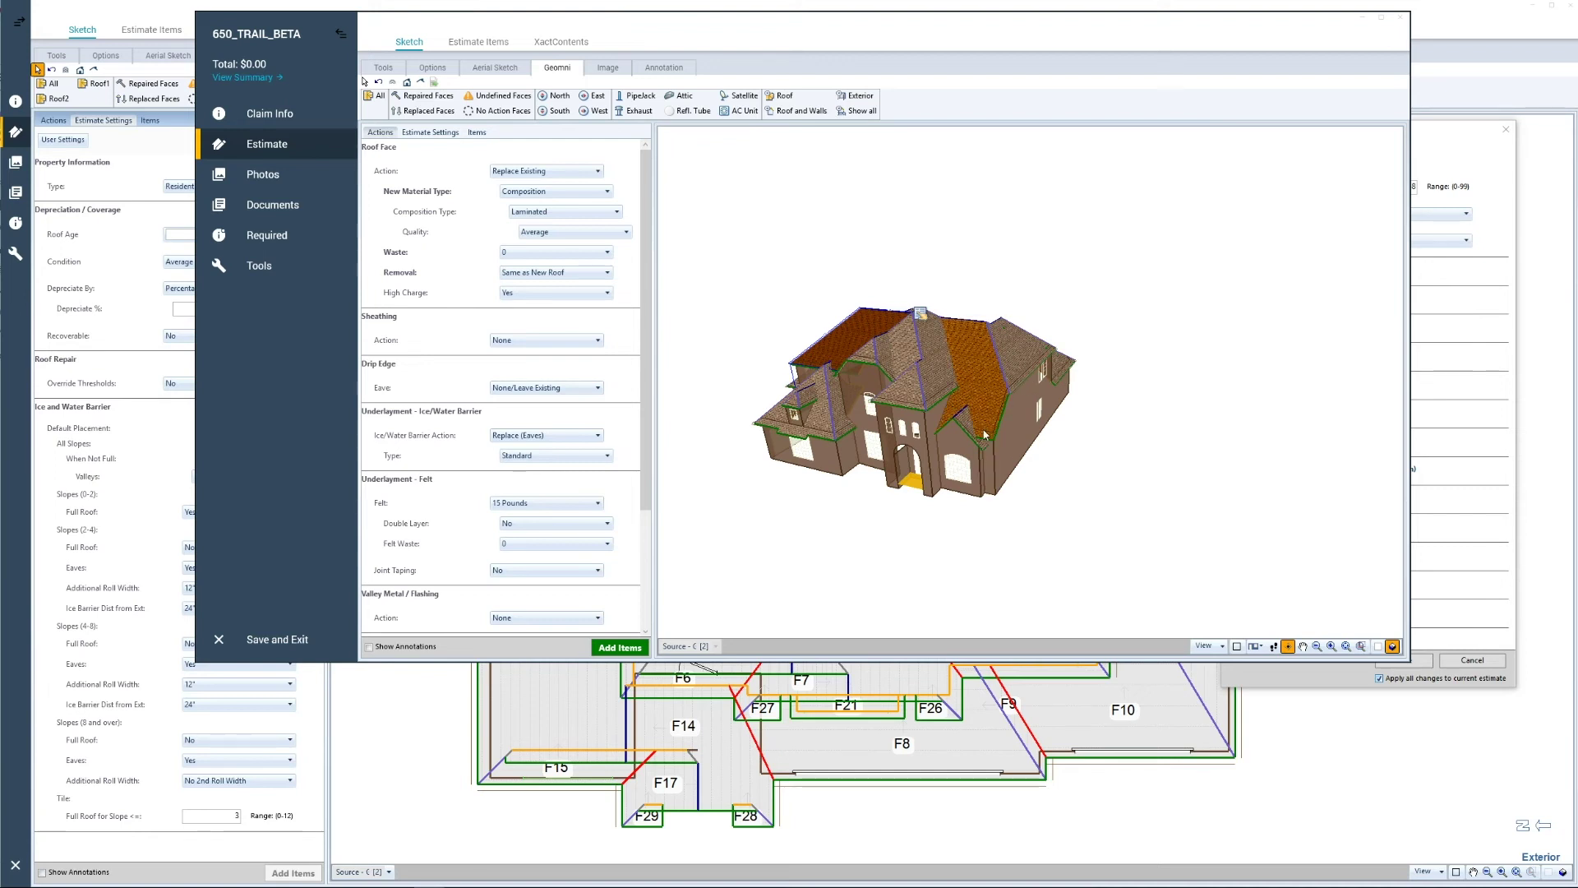
left_click_drag(989, 535, 657, 395)
Save the User Settings applied to the current estimate and expand the Drip Edge defaults.
left_click(430, 132)
left_click(389, 152)
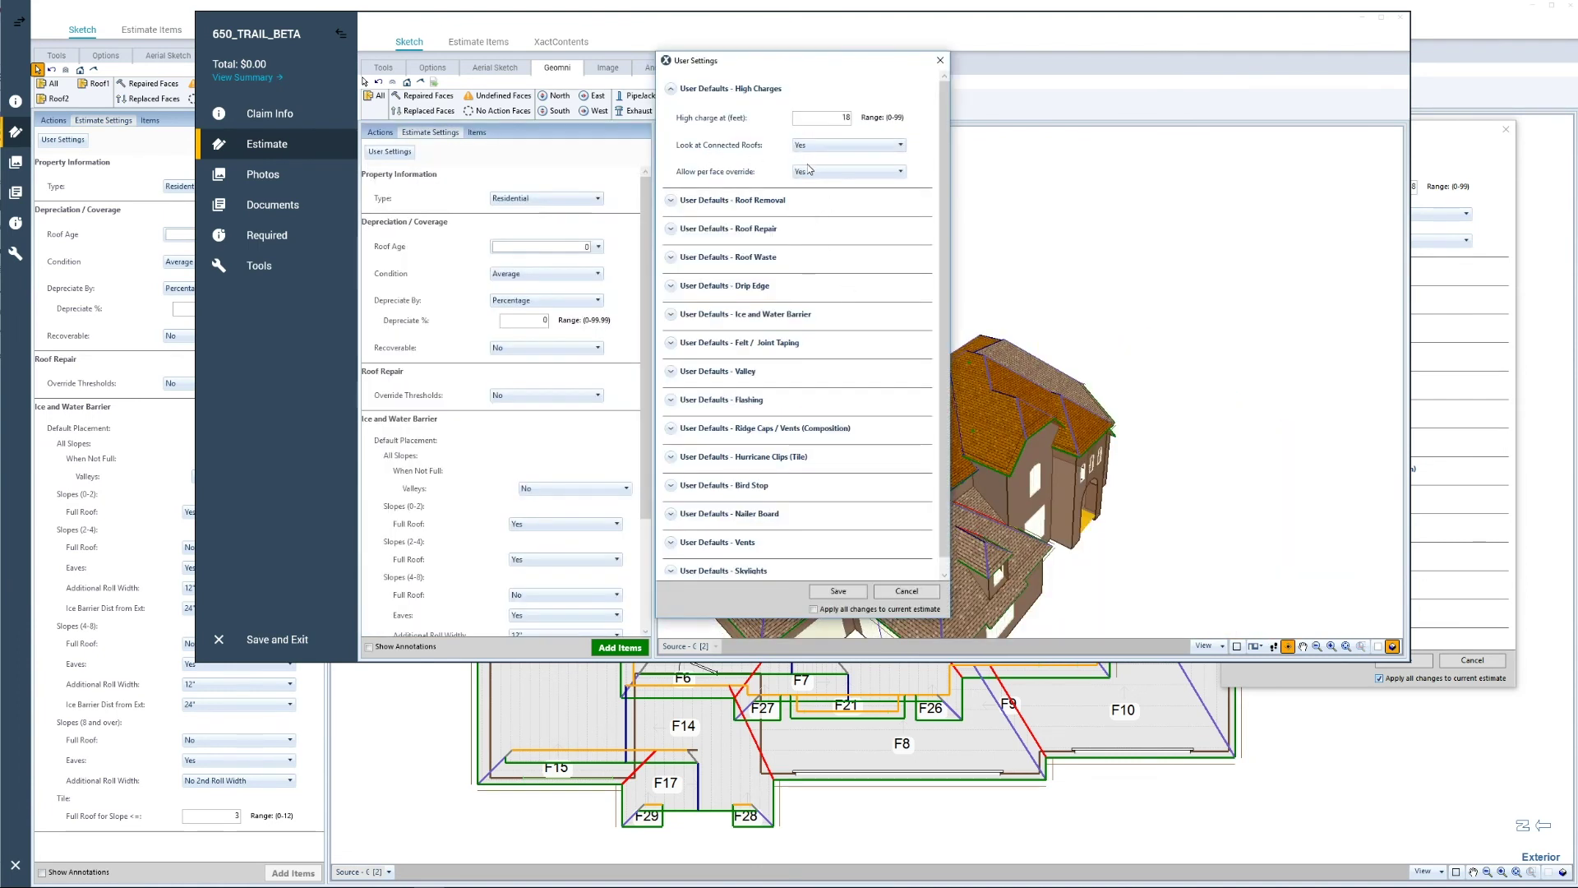
left_click(814, 609)
left_click(838, 592)
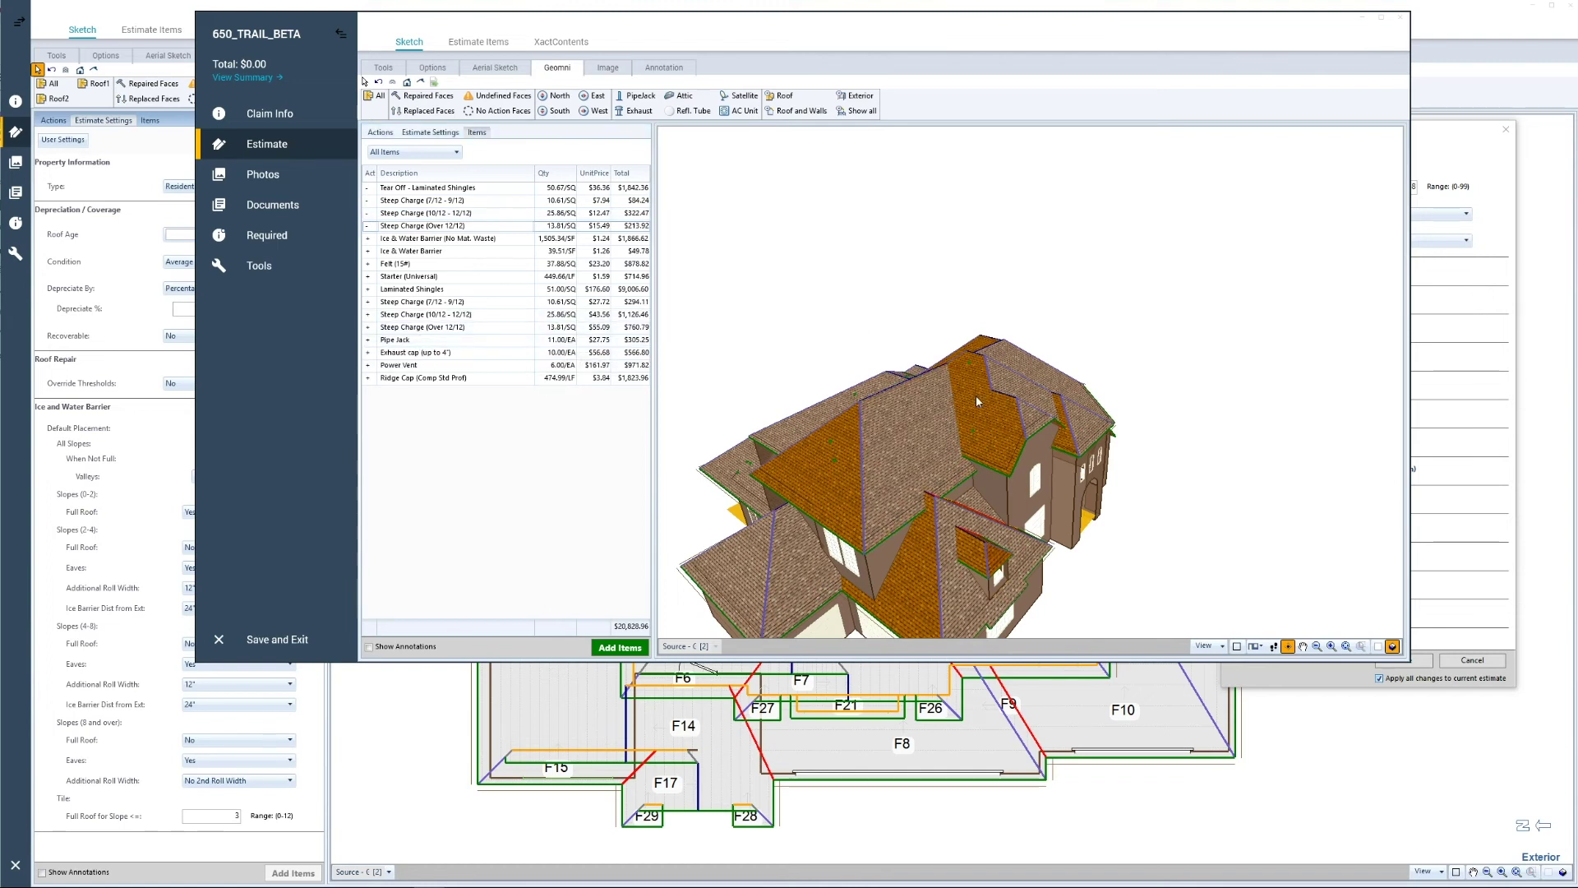
left_click(485, 254)
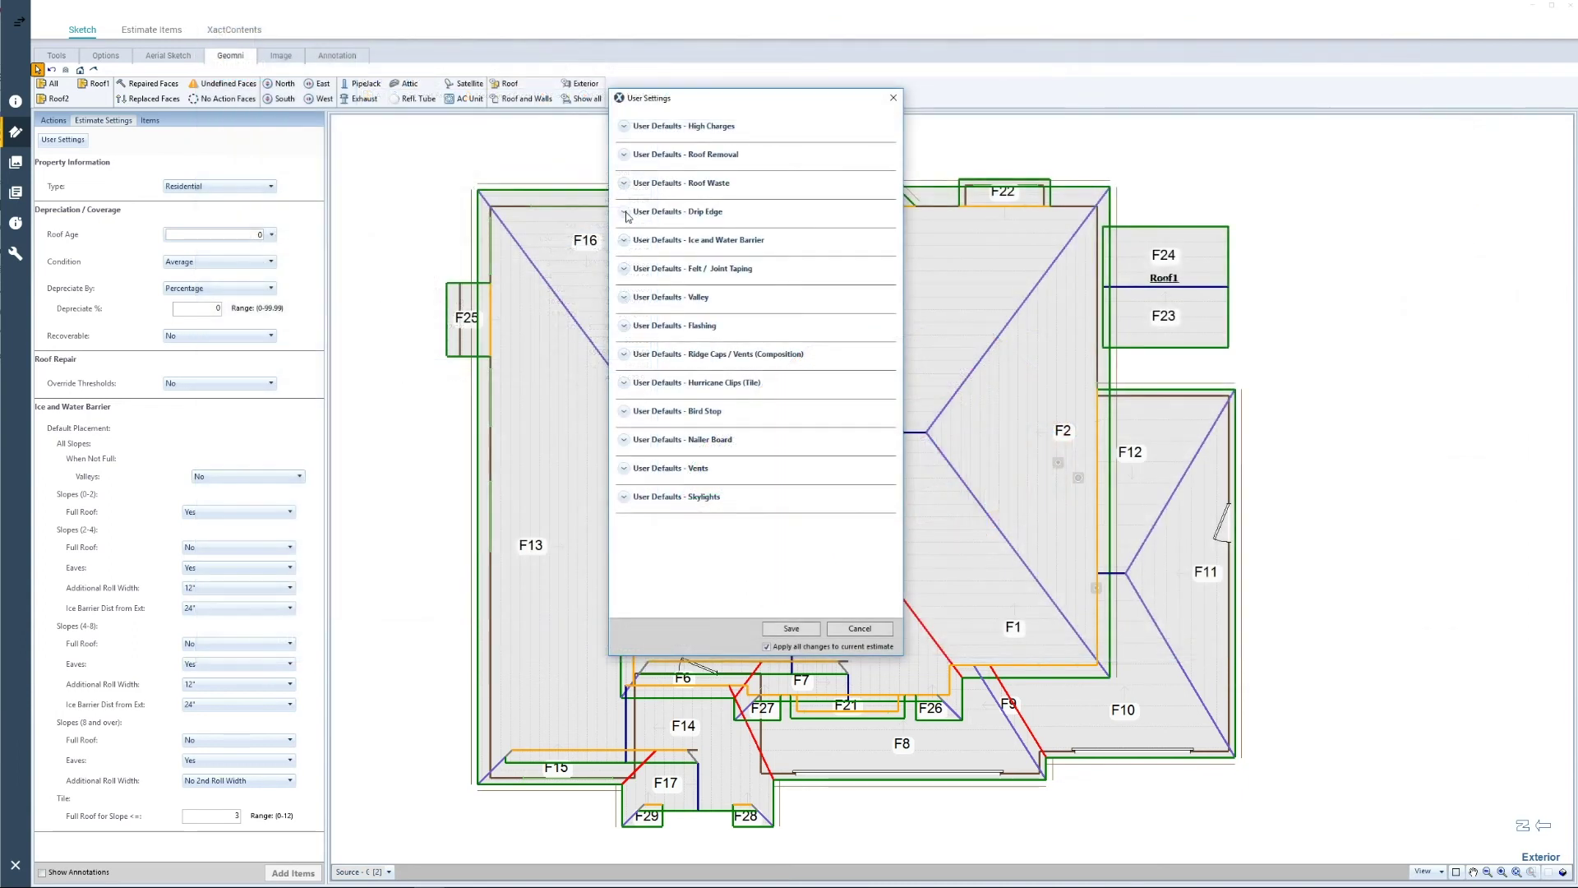
left_click(626, 213)
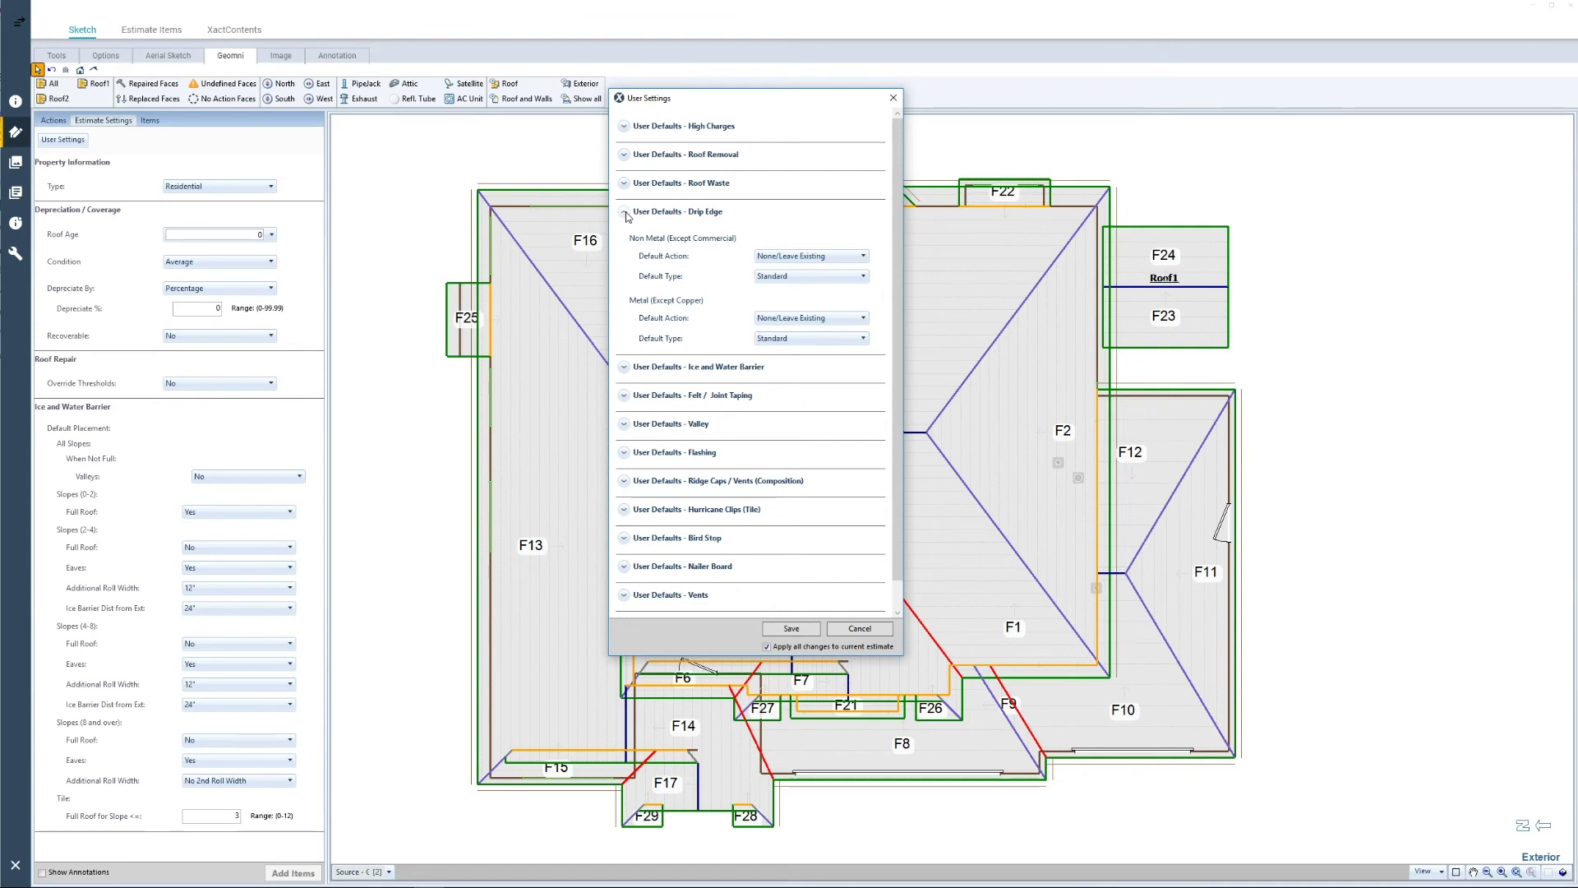
Set both non-metal and metal drip edge default actions to Replace, keeping the Standard type.
left_click(826, 257)
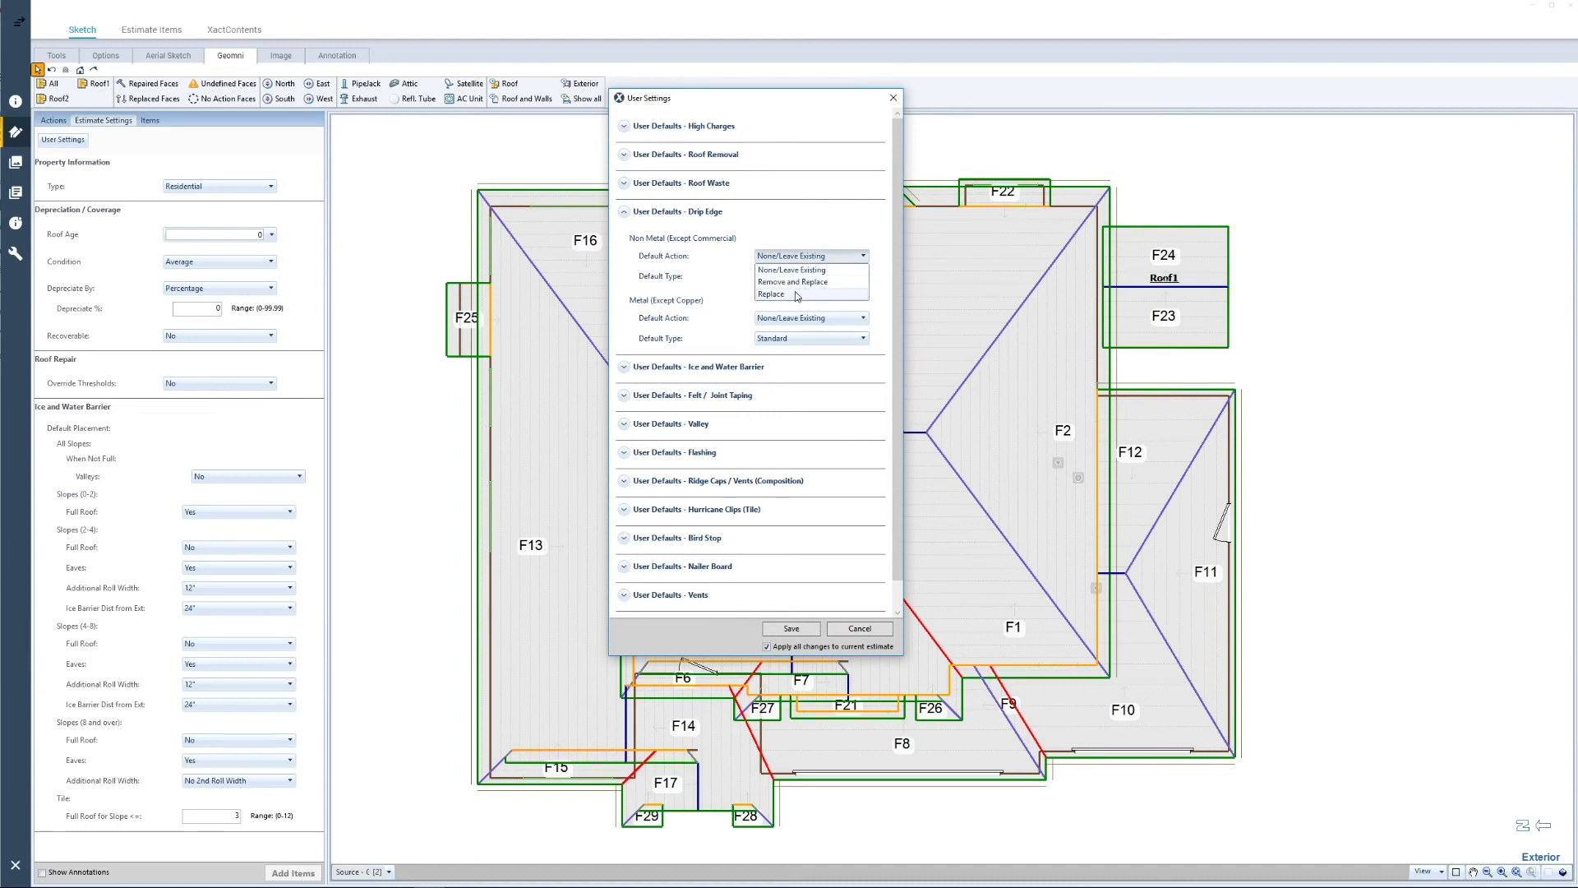
left_click(796, 294)
left_click(802, 317)
left_click(783, 353)
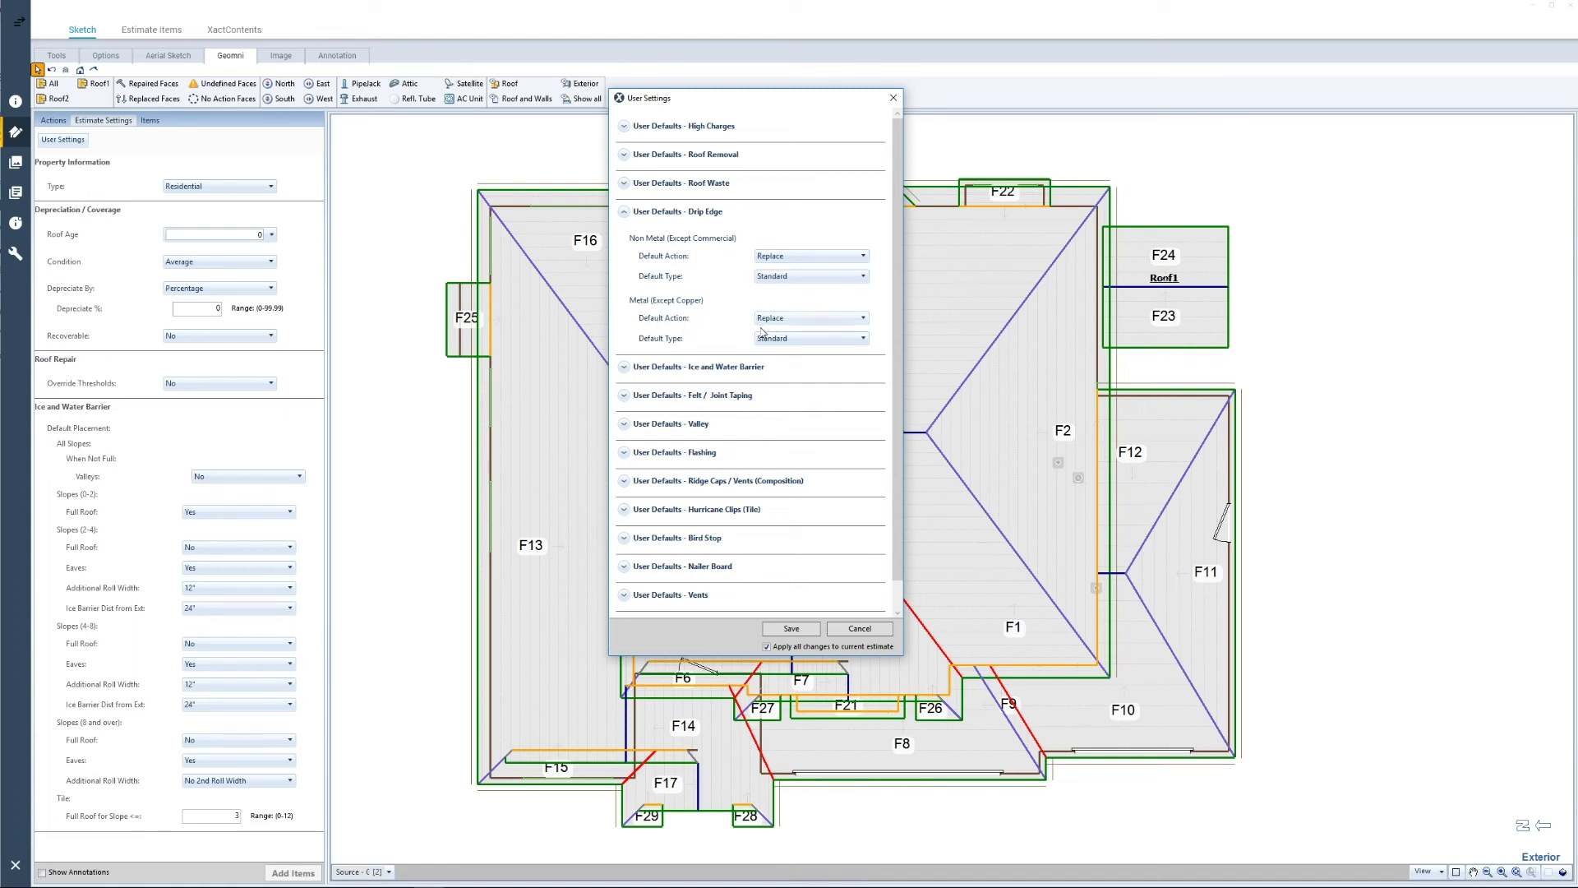
left_click(787, 277)
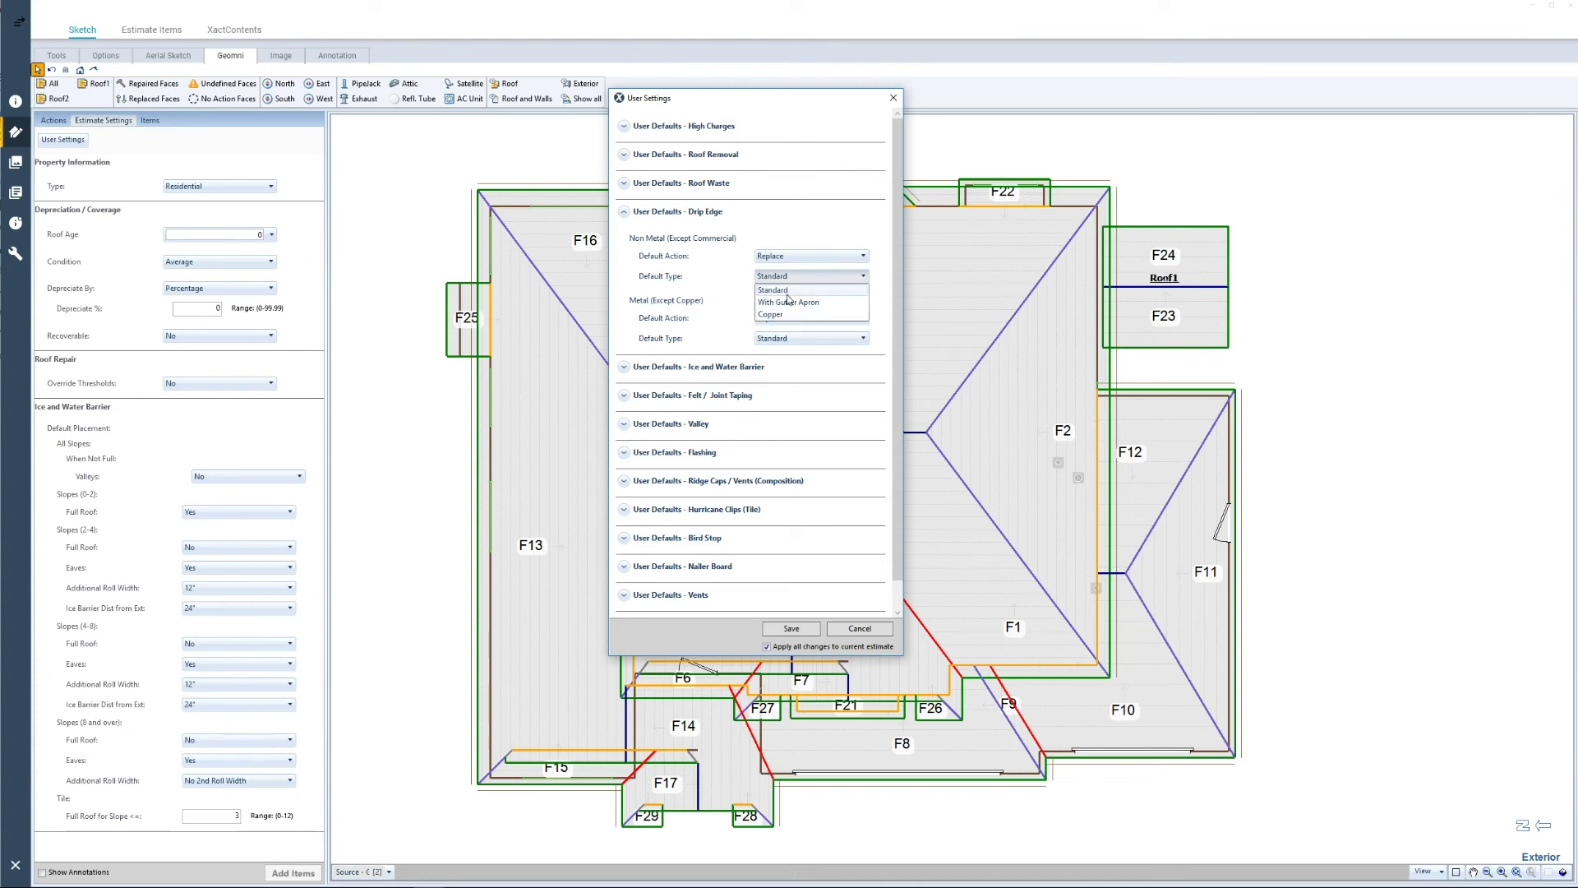
left_click(723, 276)
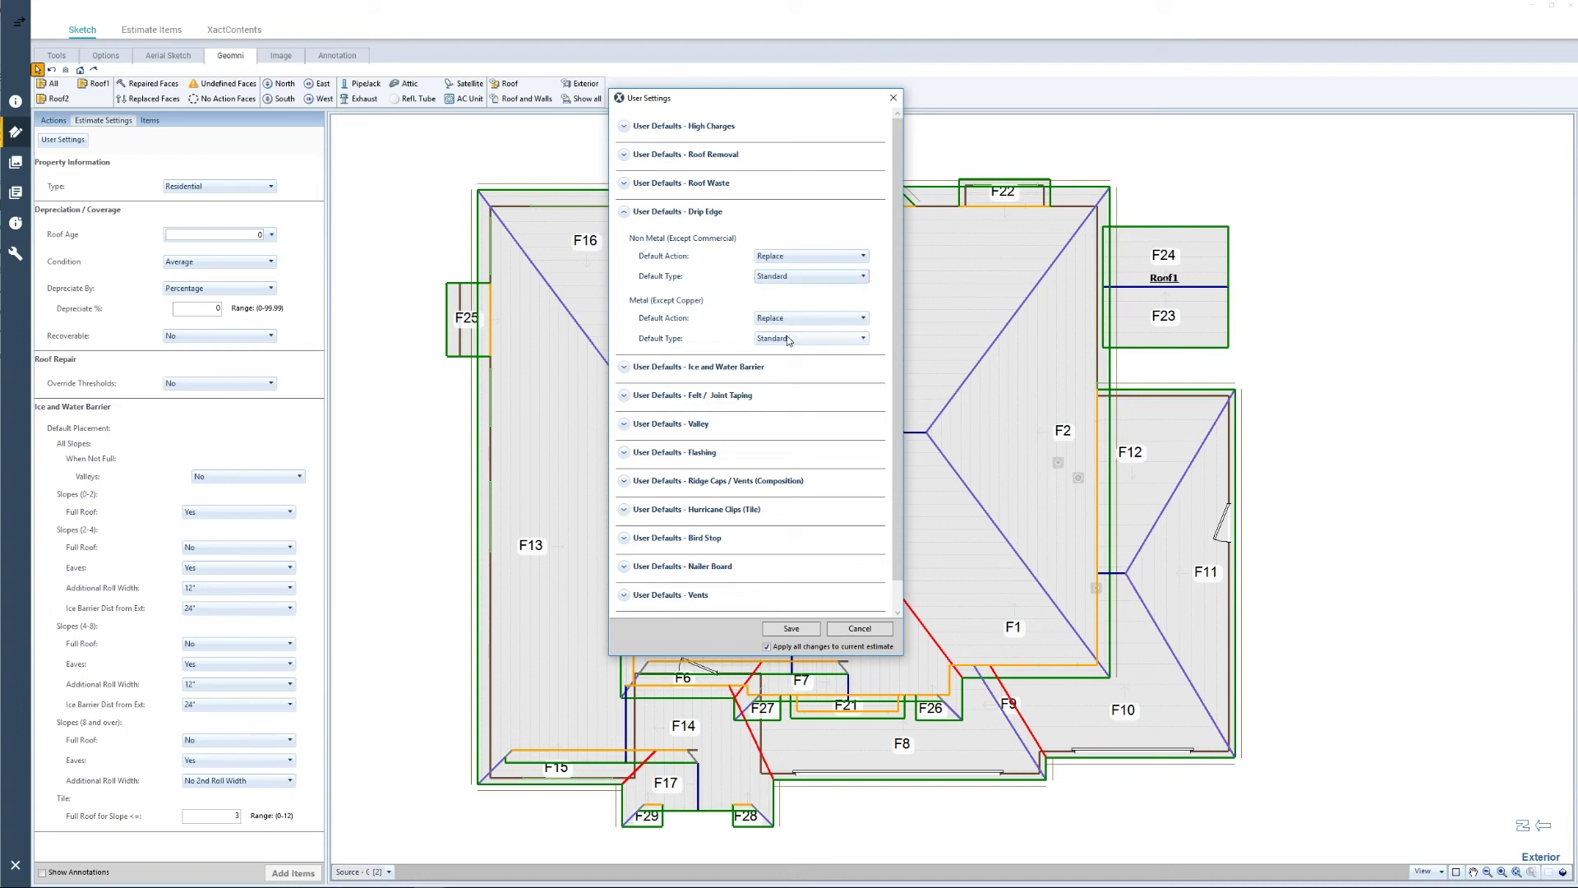
left_click(649, 212)
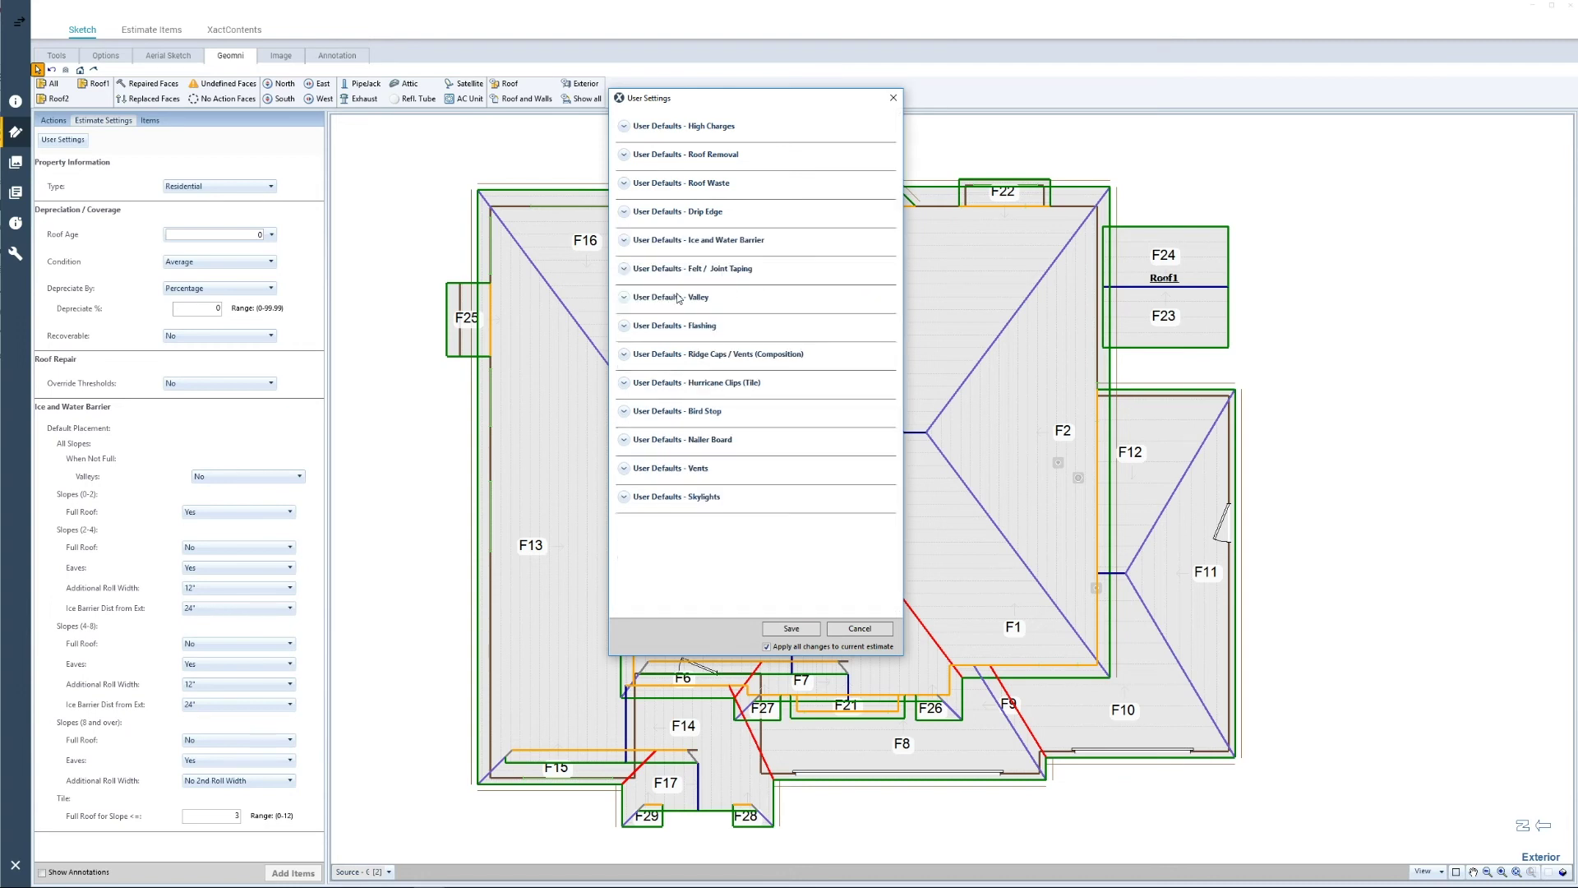
Set the Ice and Water Barrier's All Slopes When Not Full Valleys default to Yes.
left_click(633, 242)
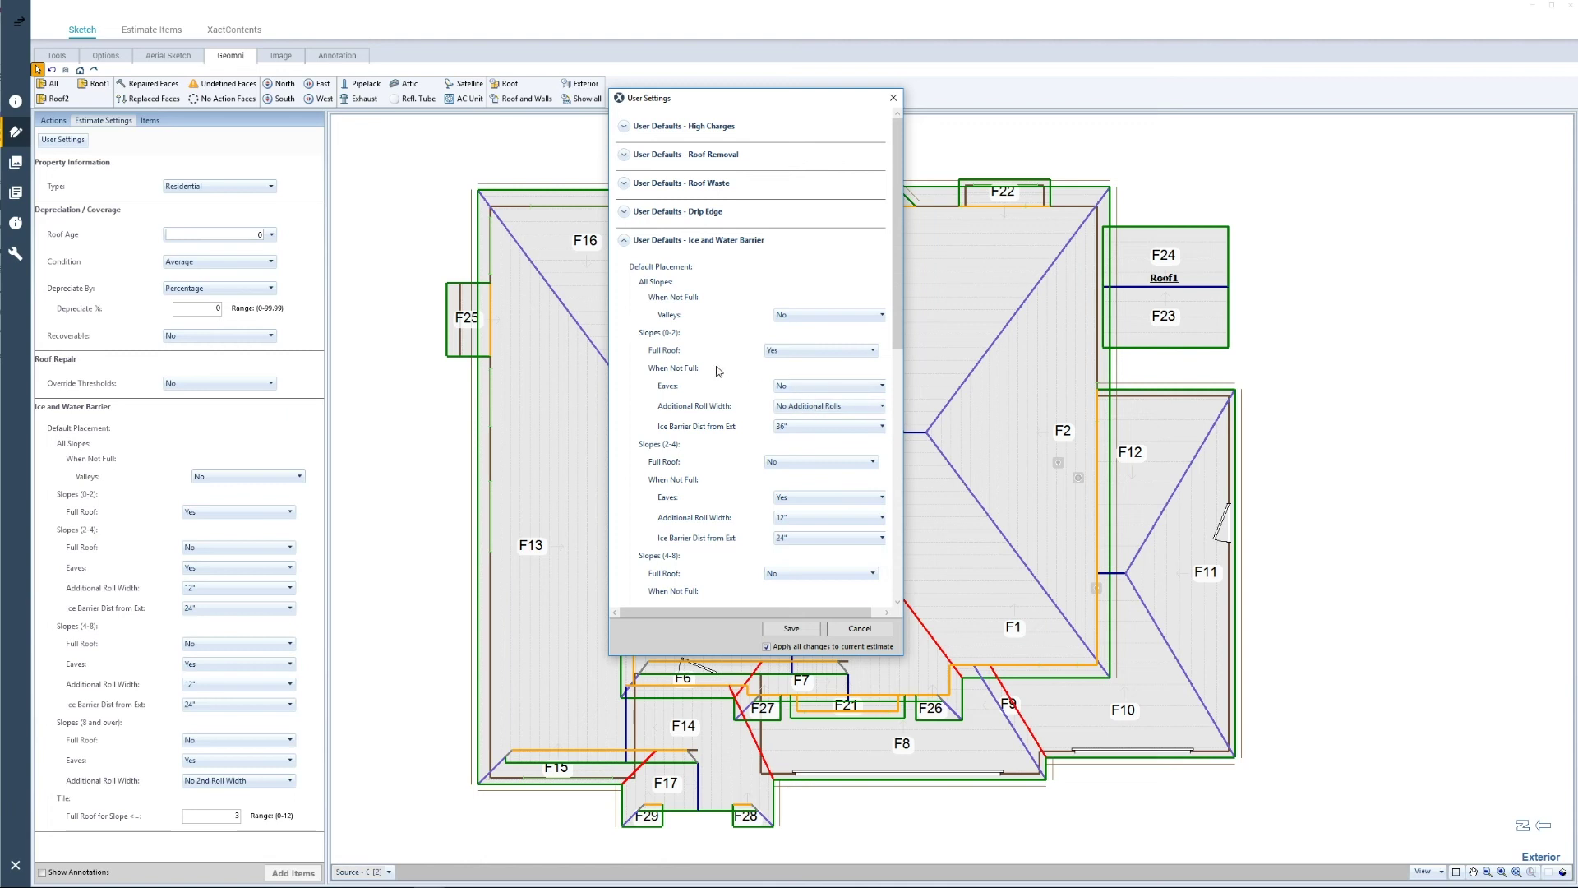
scroll(719, 371, "down", 1)
scroll(719, 372, "down", 1)
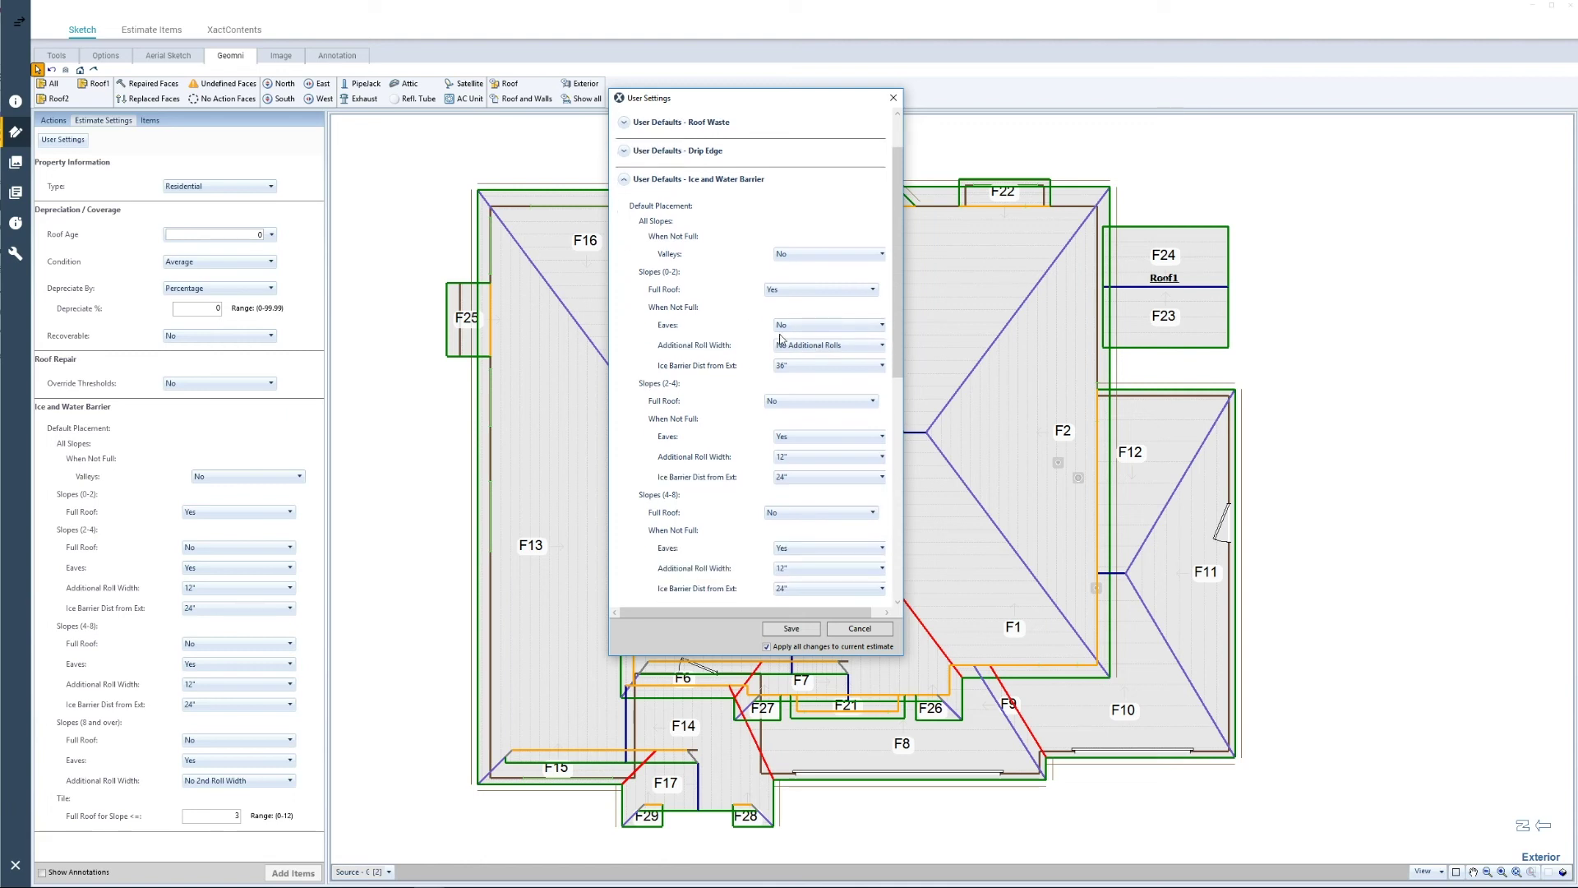
left_click(797, 253)
left_click(790, 270)
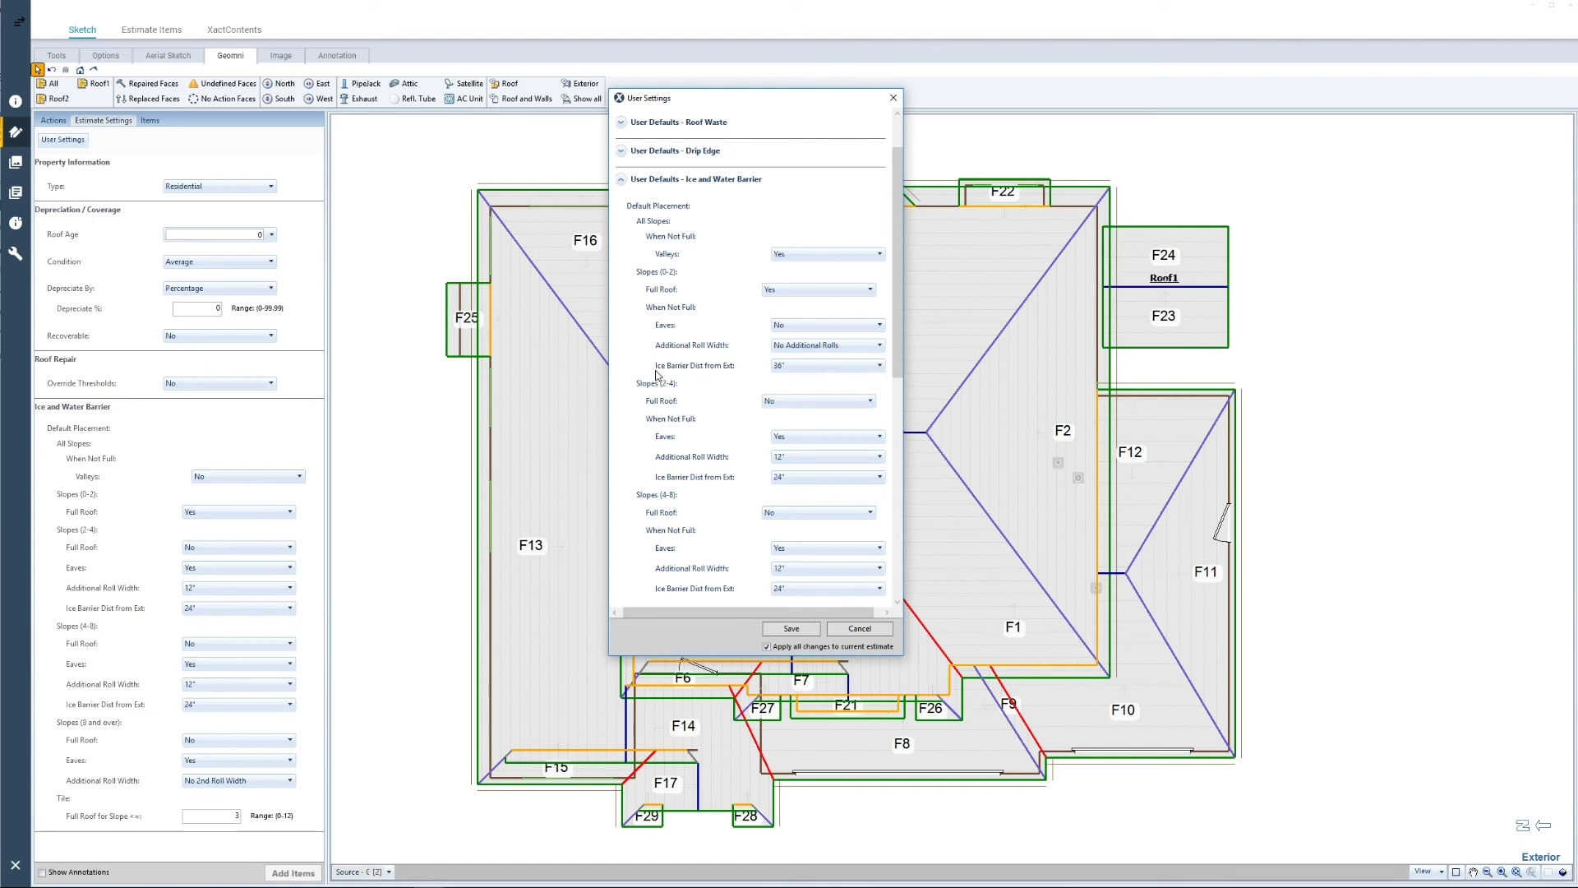
scroll(655, 470, "down", 1)
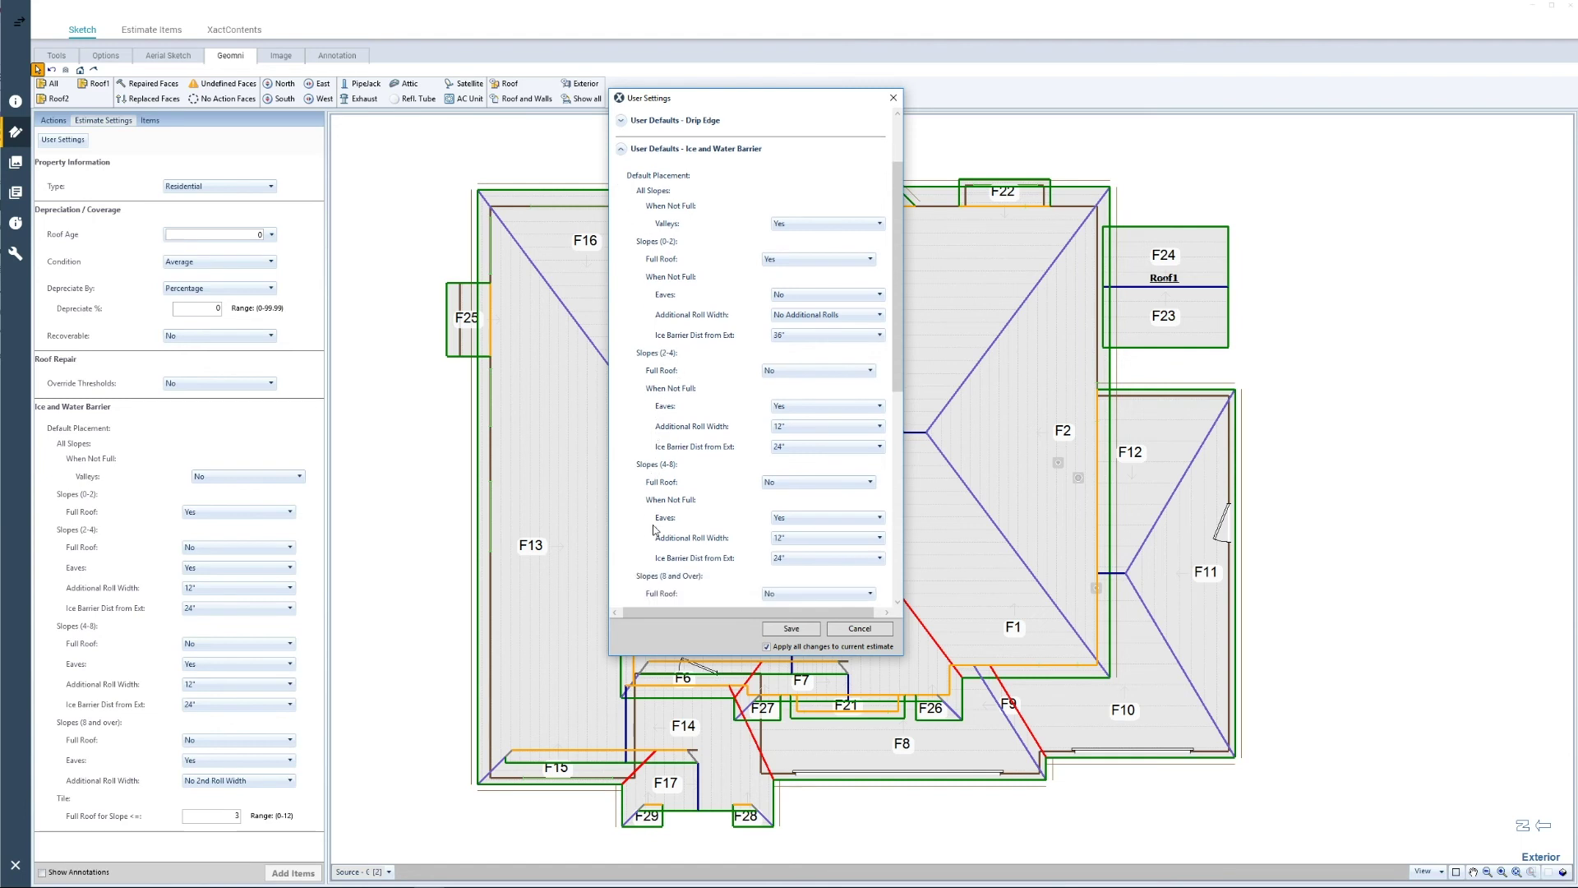
scroll(666, 555, "down", 1)
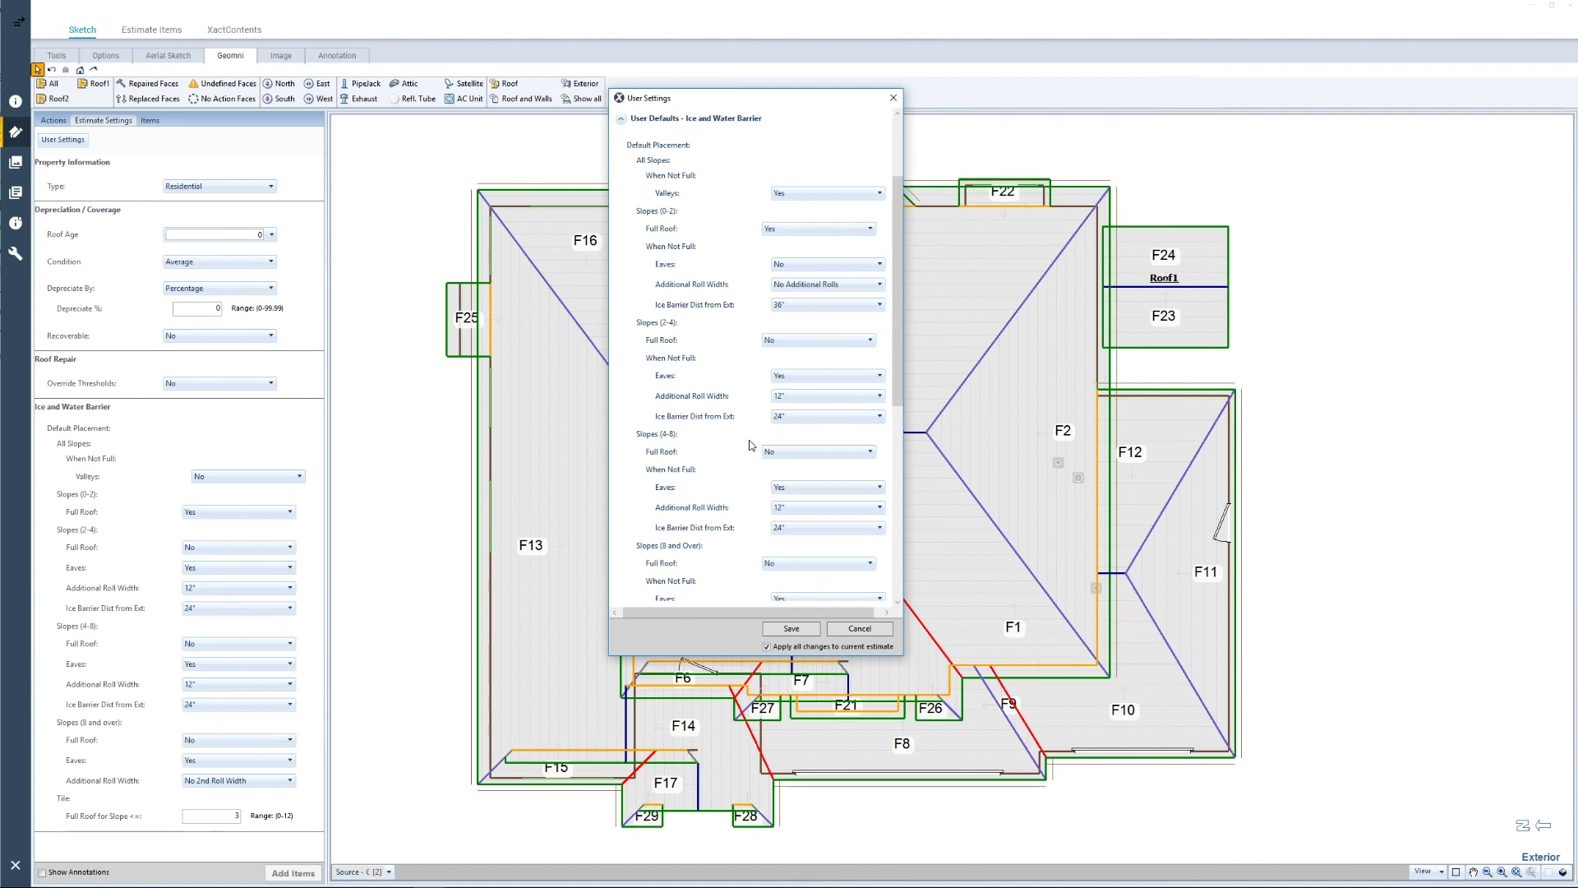
left_click(790, 231)
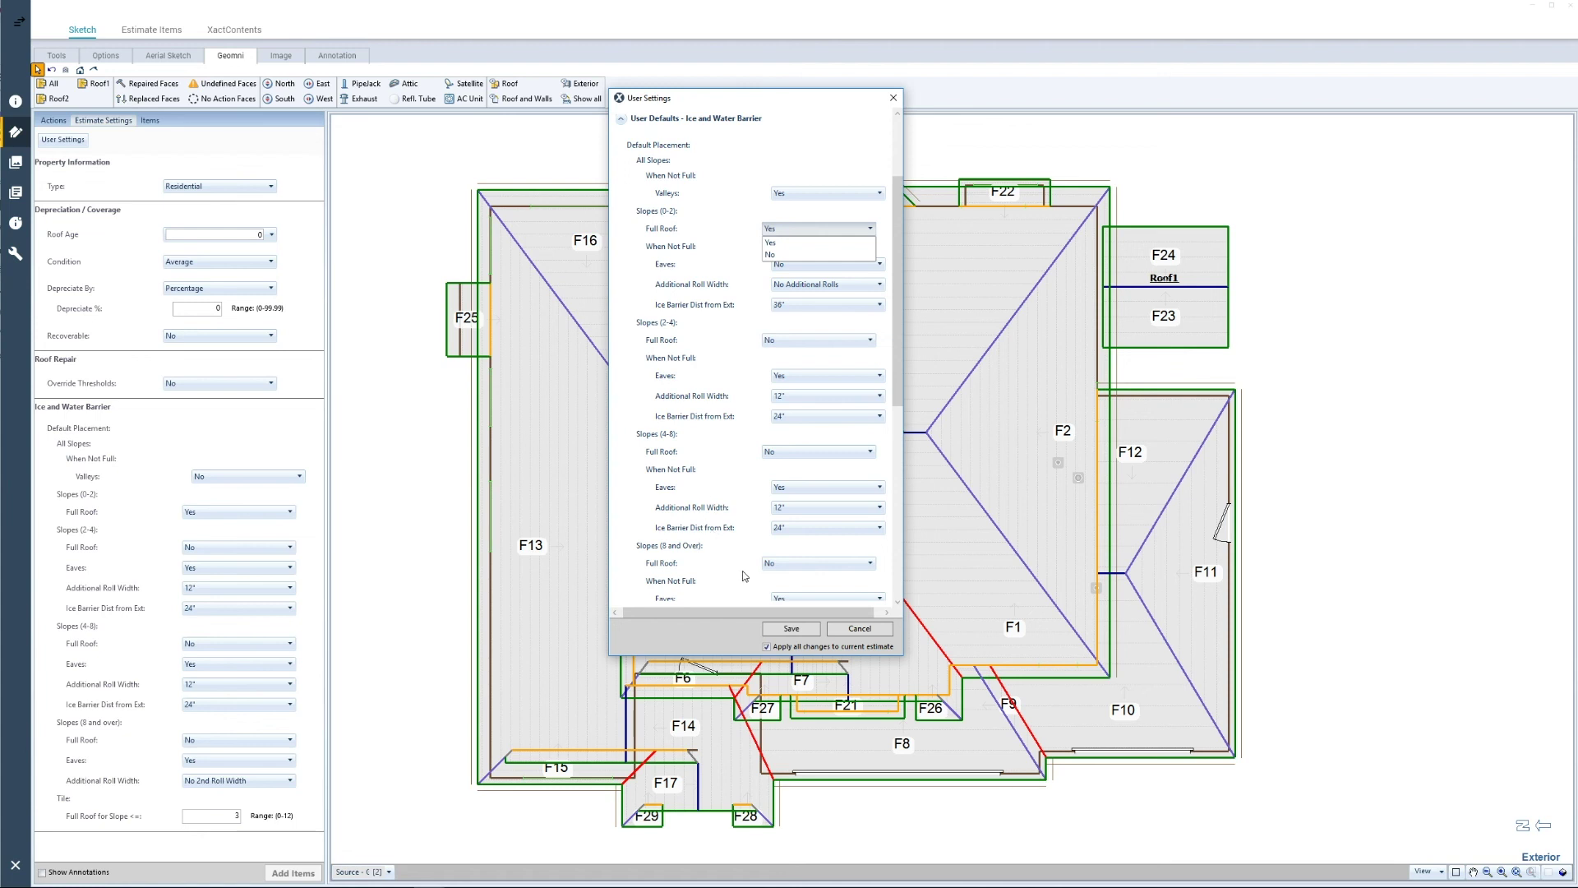
For 0-2 slopes, keep Full Roof Yes and Eaves No, and set additional roll width to 12".
left_click(722, 218)
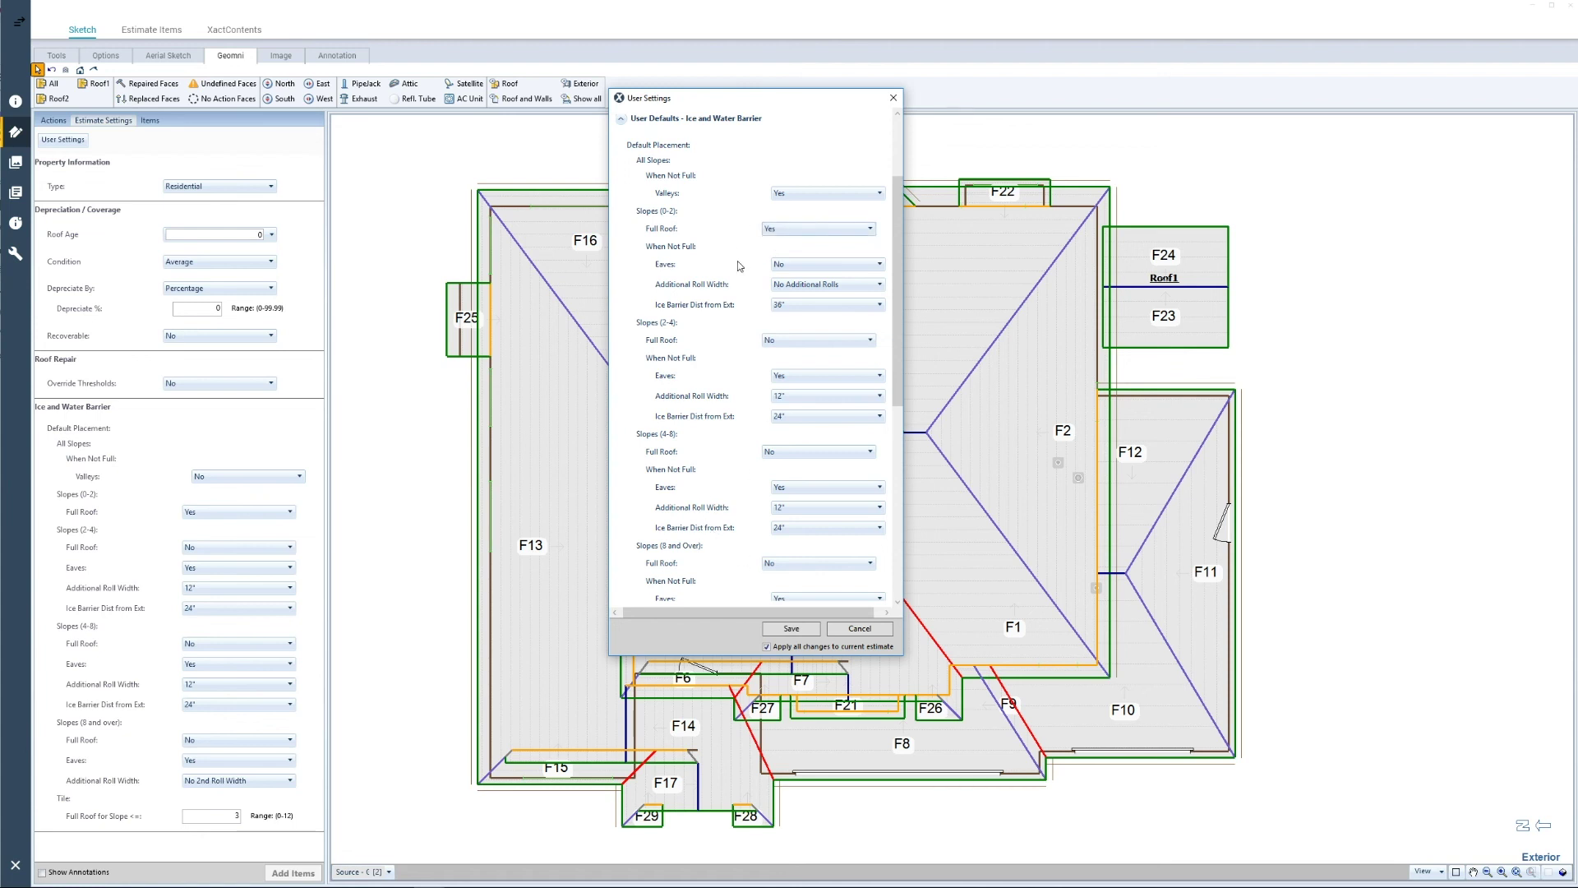
left_click(803, 270)
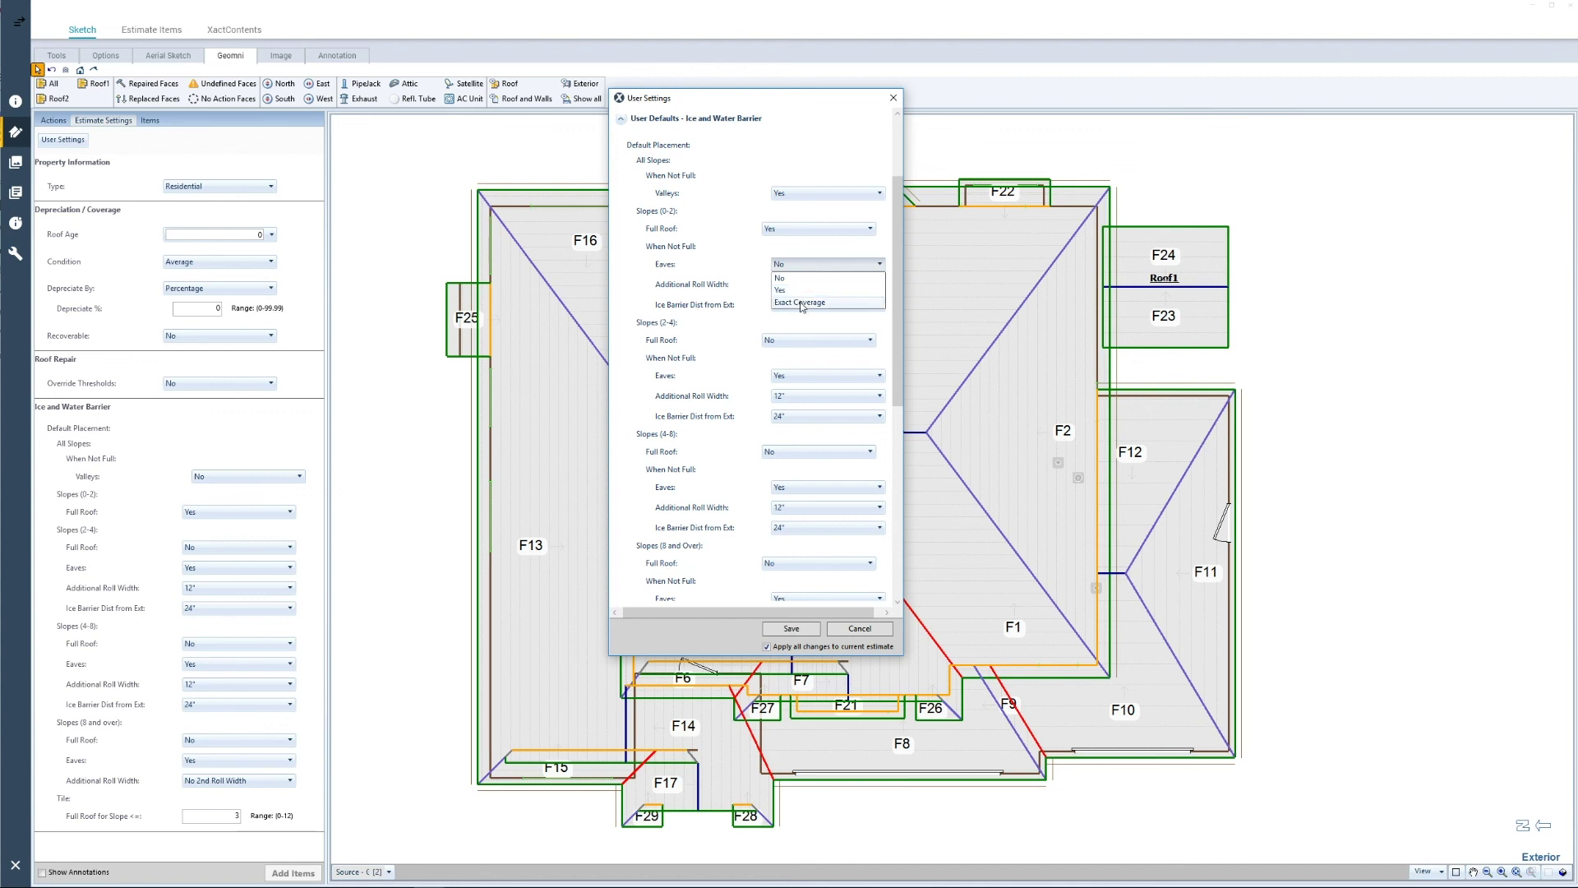
left_click(801, 279)
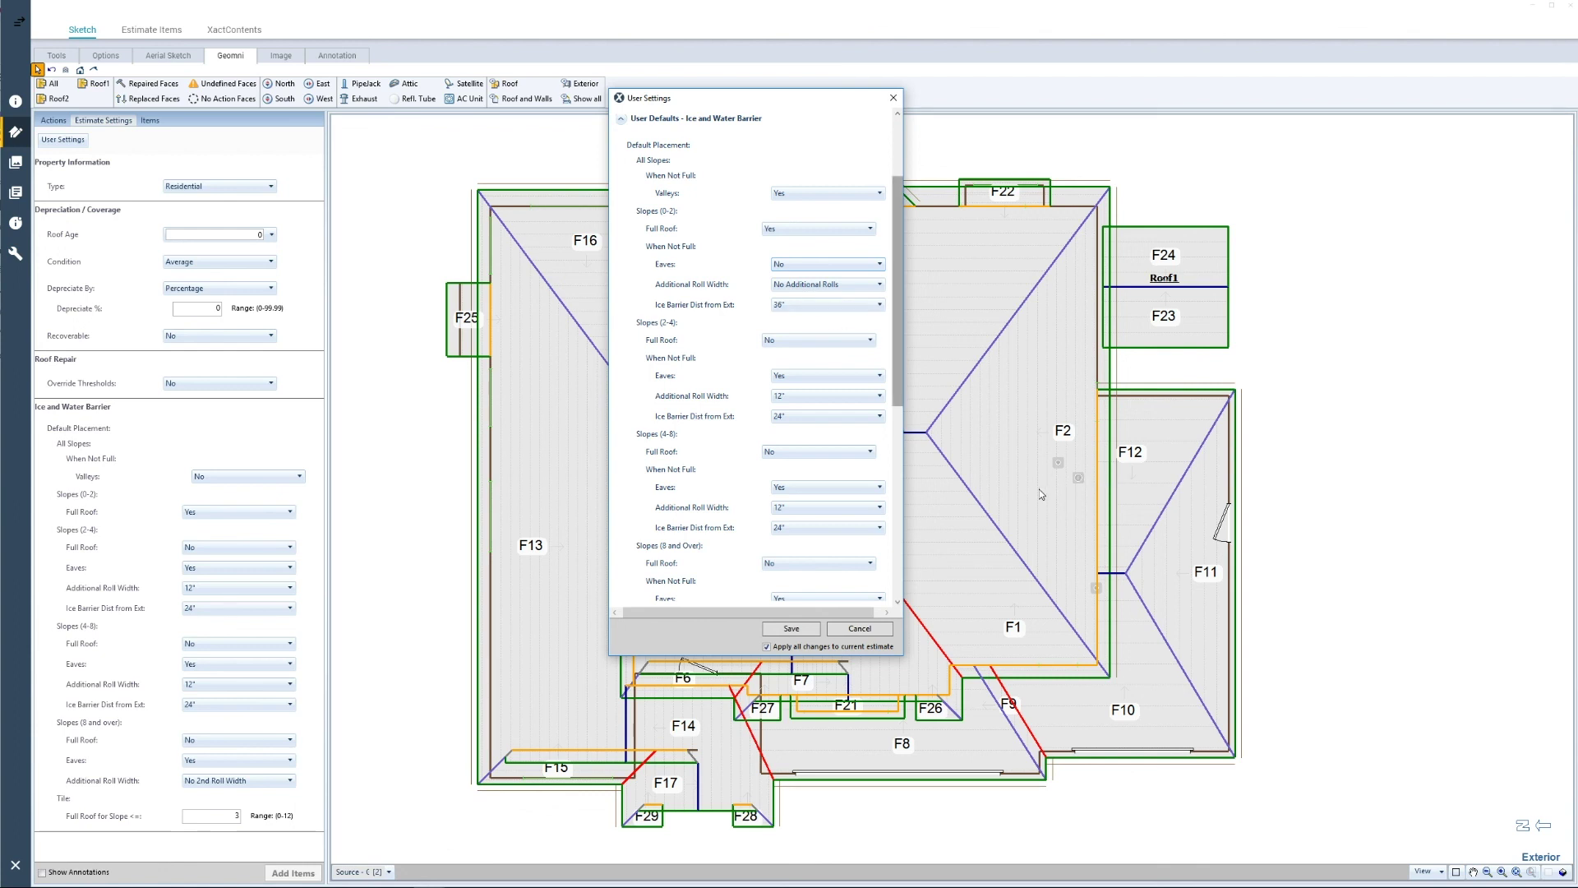
left_click(793, 285)
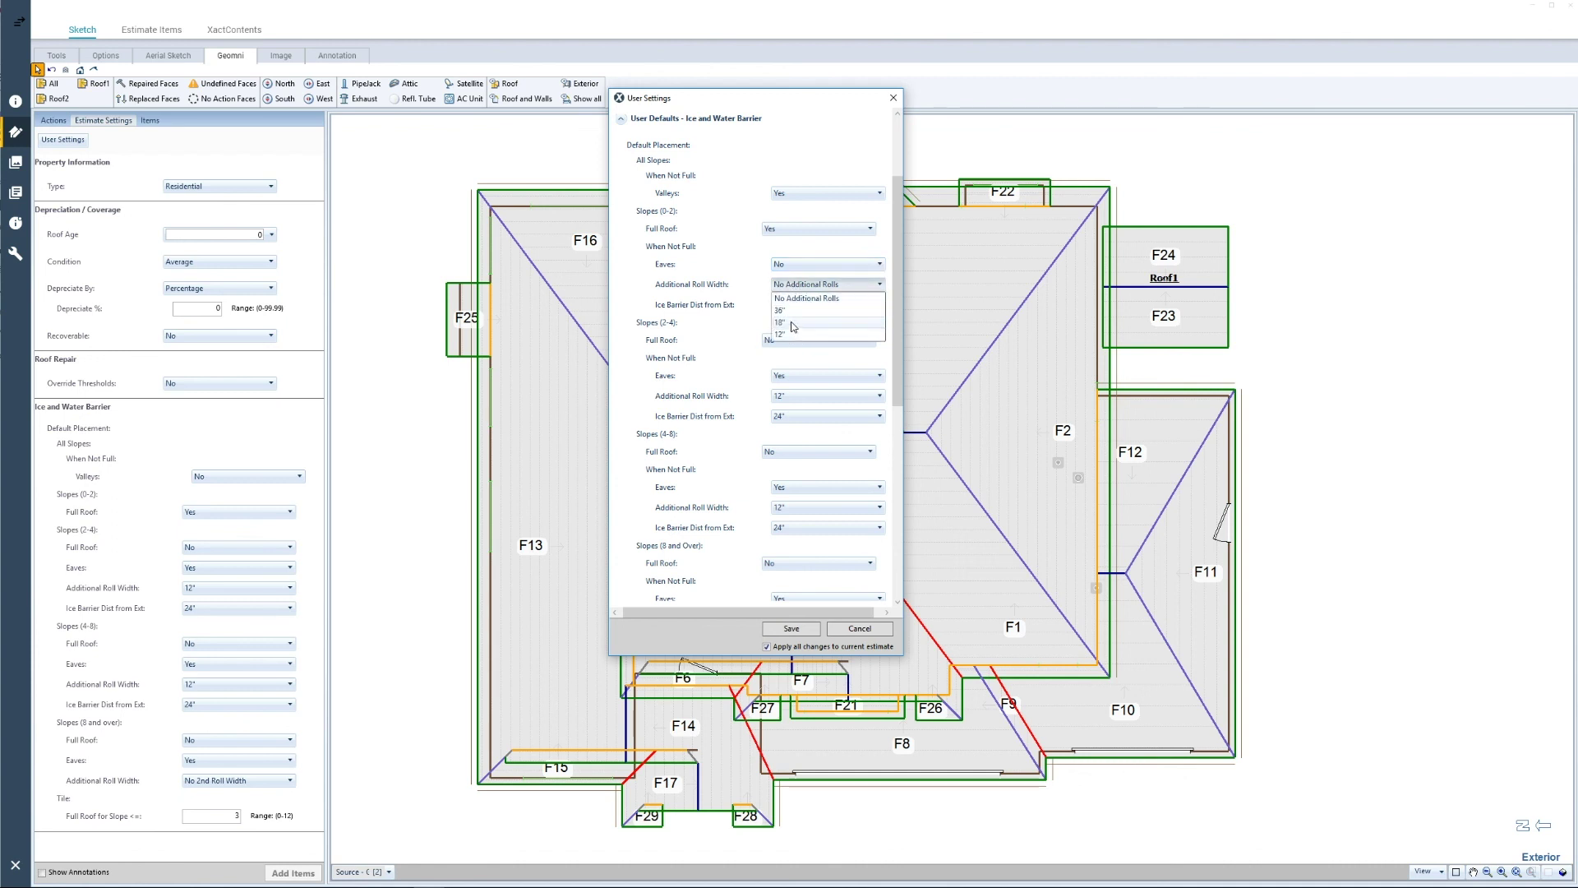
left_click(794, 335)
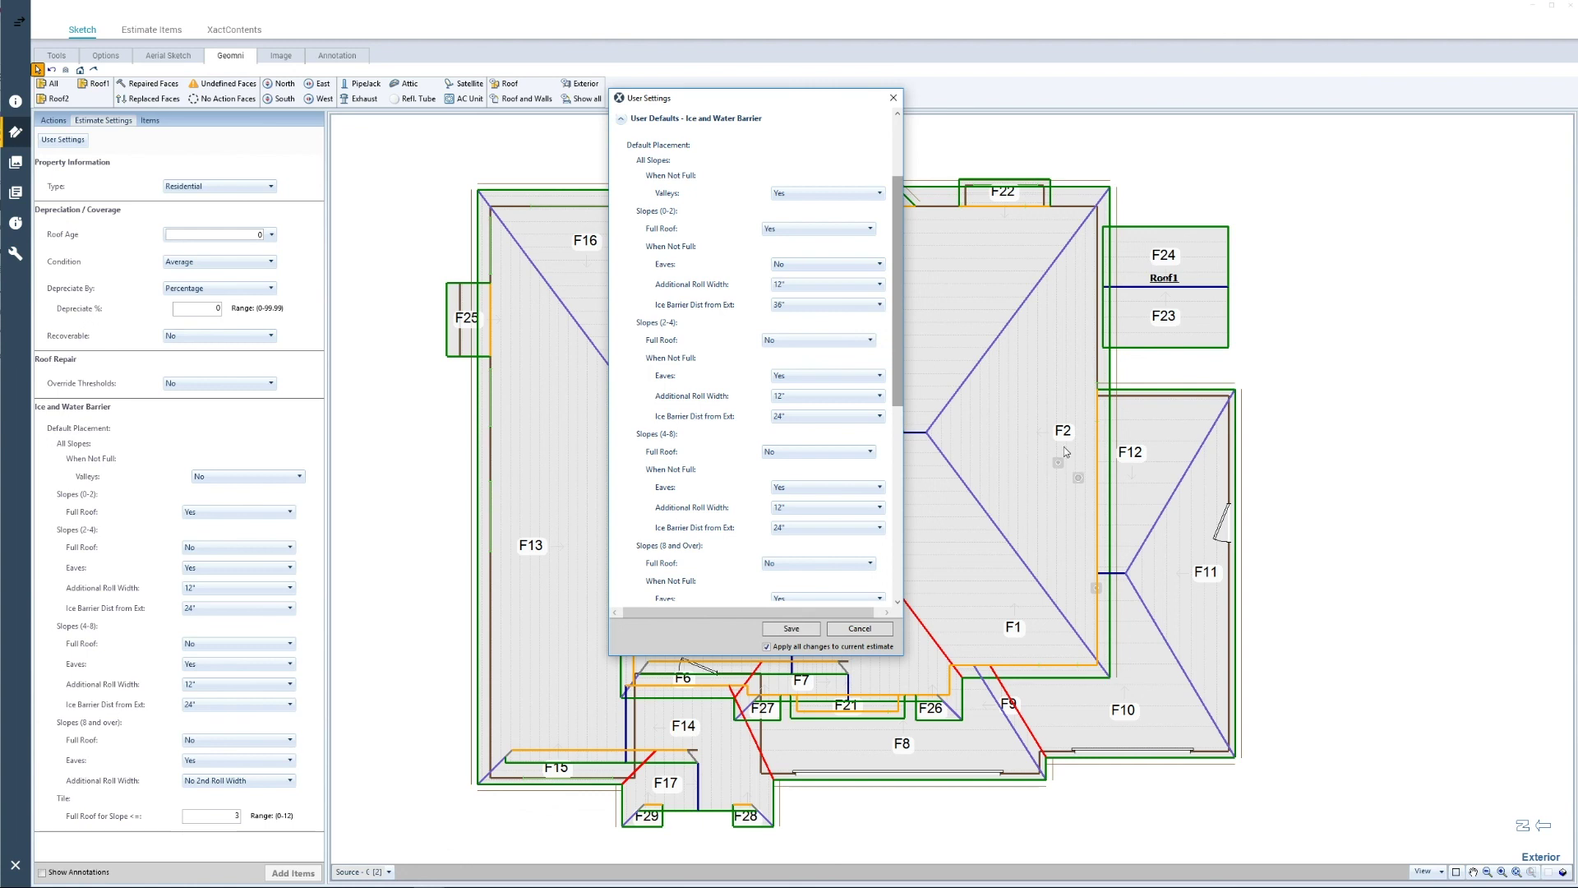
left_click(825, 308)
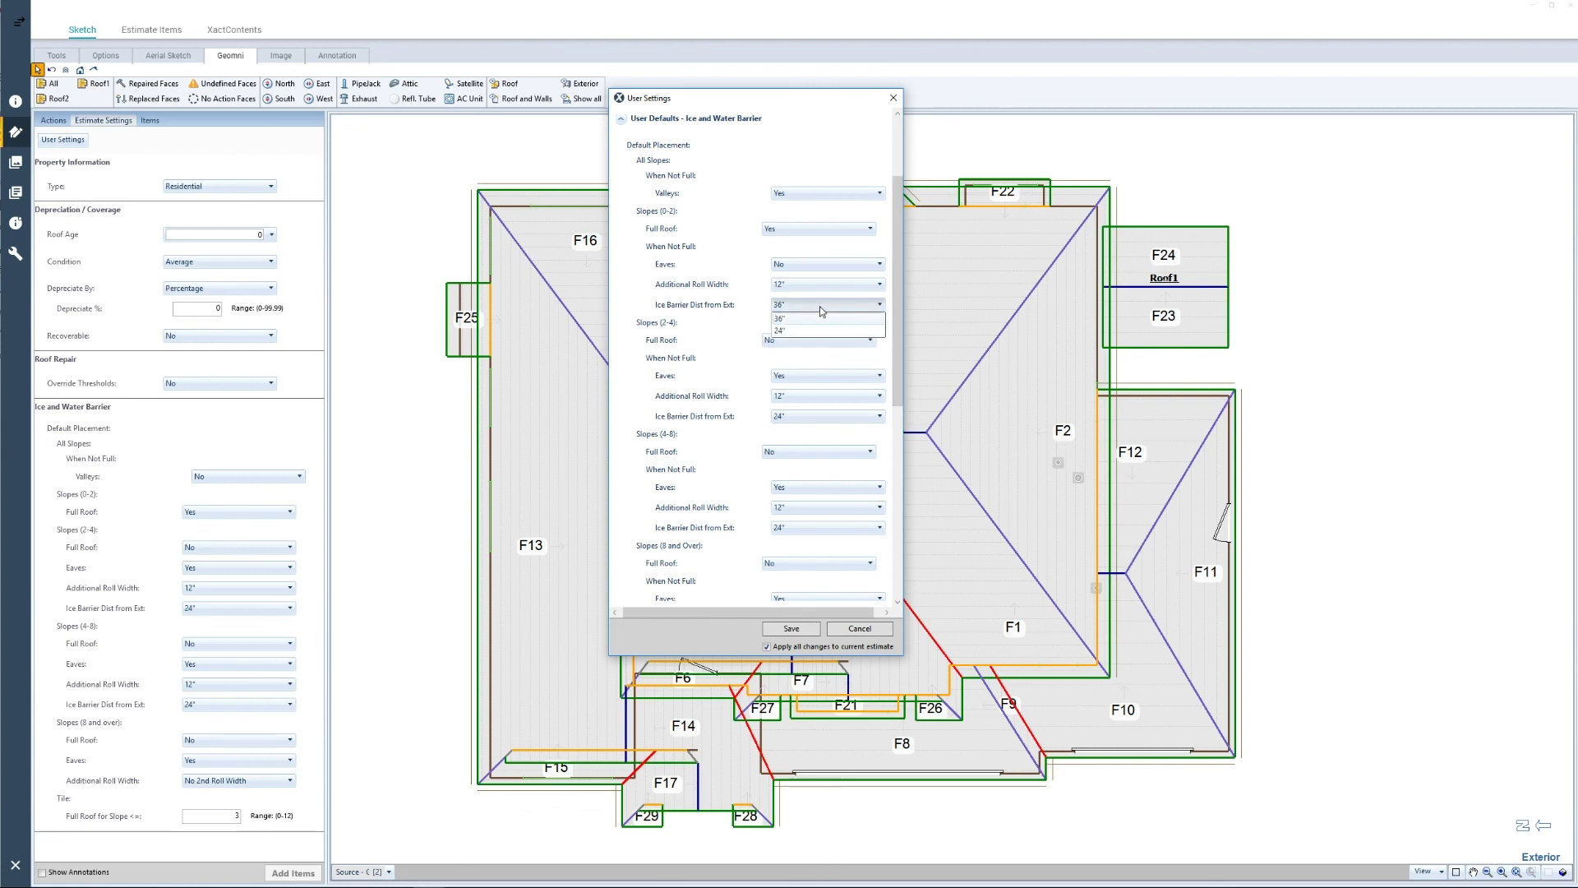